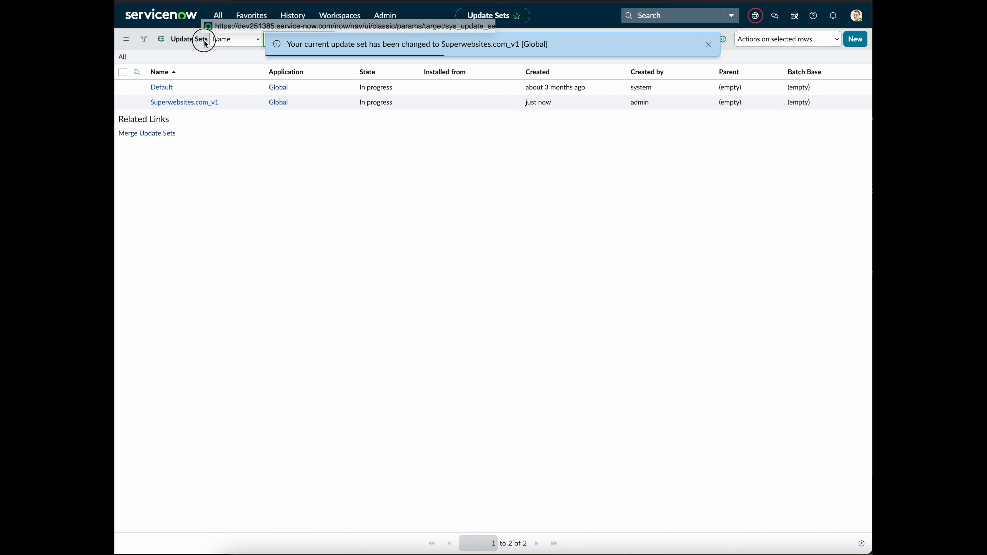
Step: Create and save a new group record named "Client Engagement Managers (CEM)"
{"action": "left_click", "coordinate": [217, 19]}
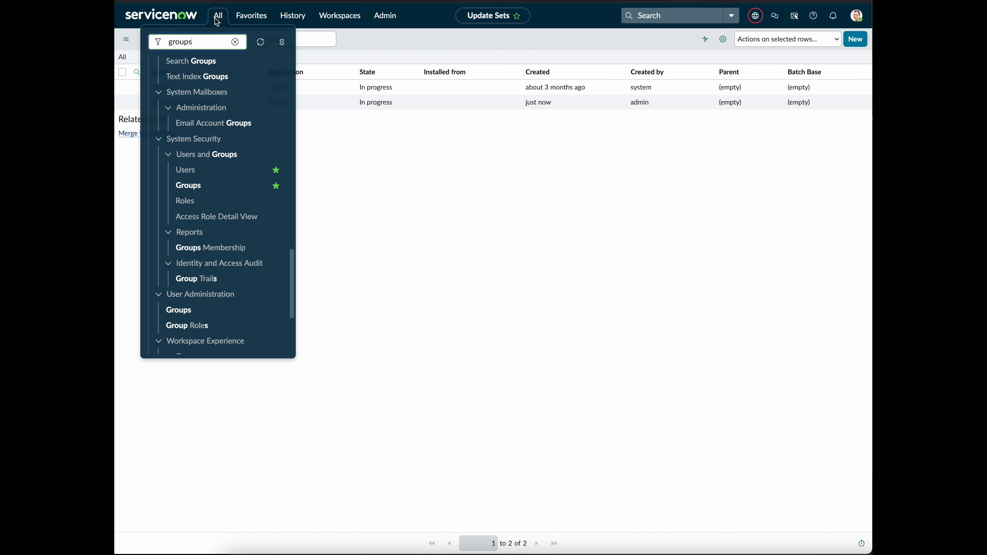
{"action": "left_click", "coordinate": [191, 186]}
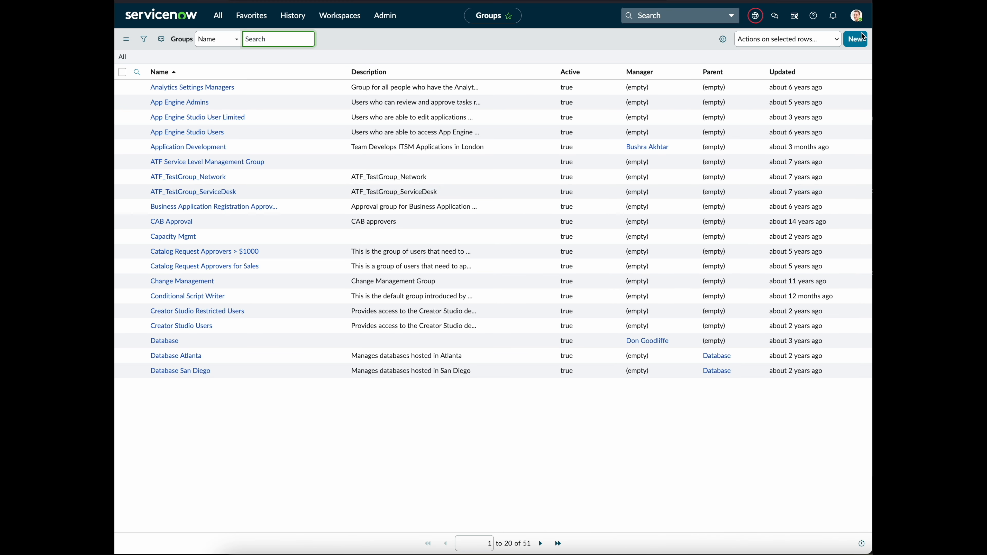
{"action": "left_click", "coordinate": [857, 39]}
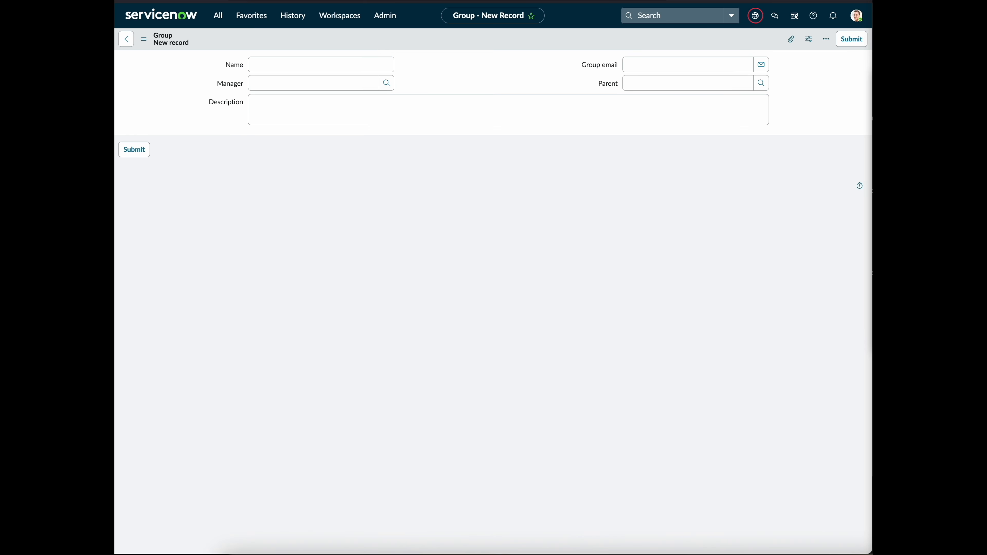
{"action": "left_click", "coordinate": [268, 67]}
{"action": "type", "text": "Client Engagement Managers (CEM)"}
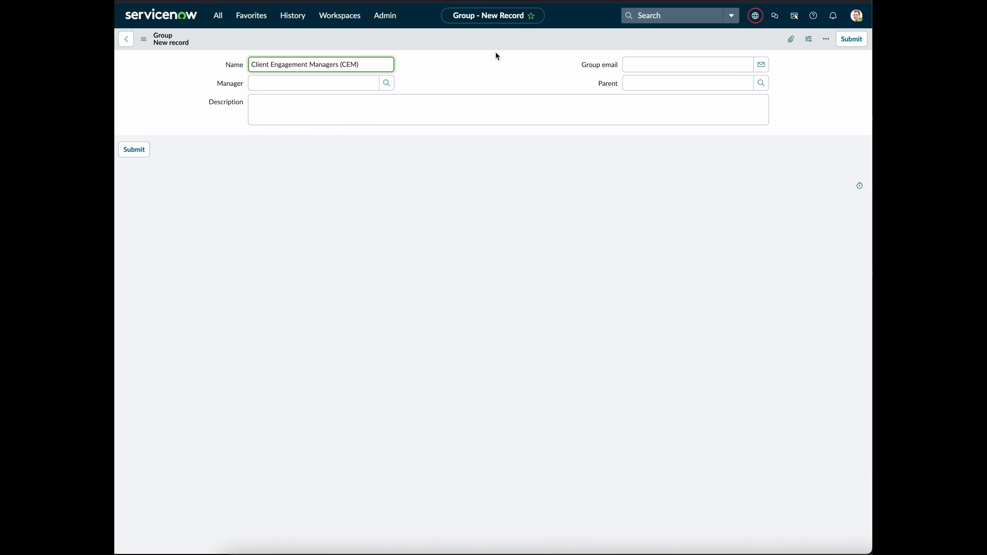
{"action": "right_click", "coordinate": [552, 40]}
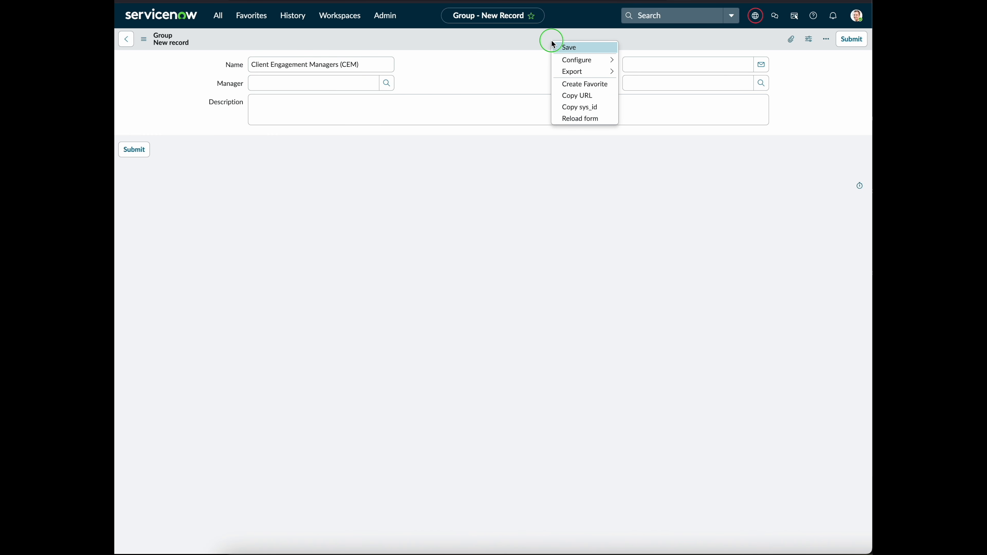
{"action": "left_click", "coordinate": [563, 48]}
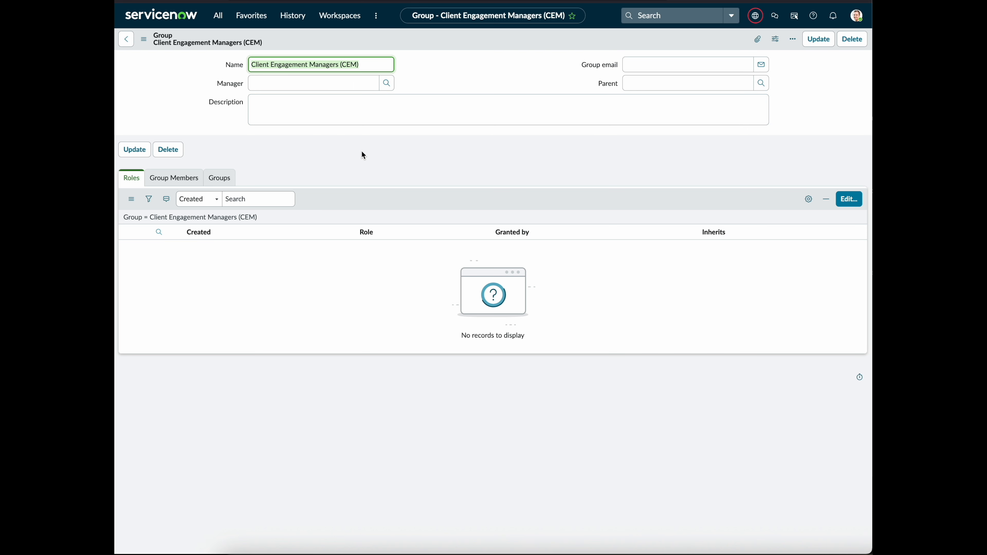
Step: Find the intended user in the collection, add them as a member of the Client Engagement Managers (CEM) group and save the member list
{"action": "left_click", "coordinate": [174, 179]}
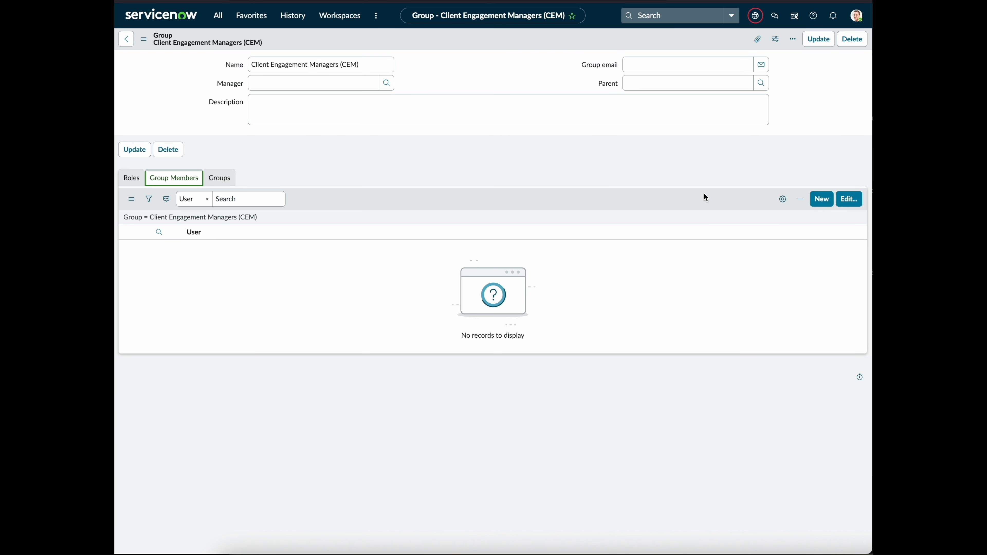
{"action": "left_click", "coordinate": [852, 200]}
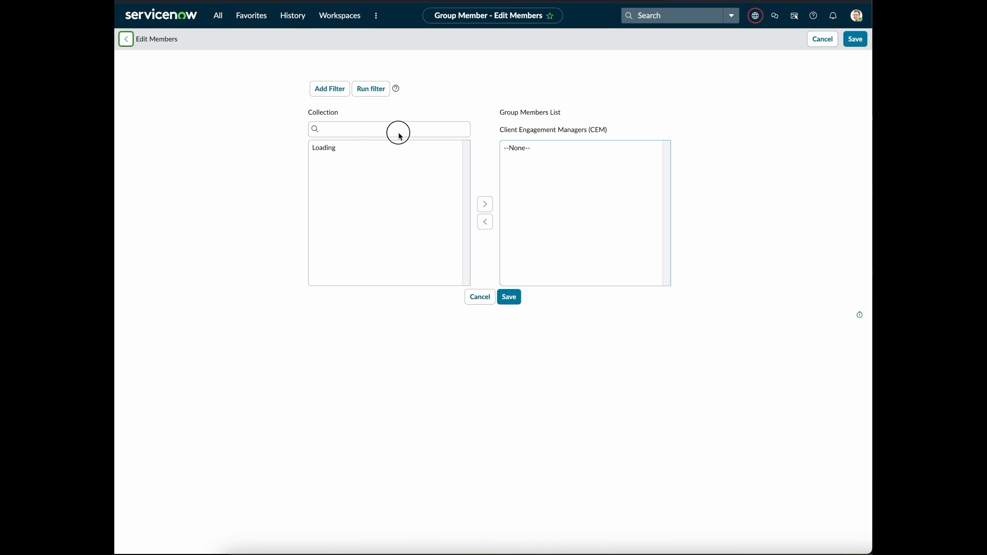
{"action": "left_click", "coordinate": [409, 152]}
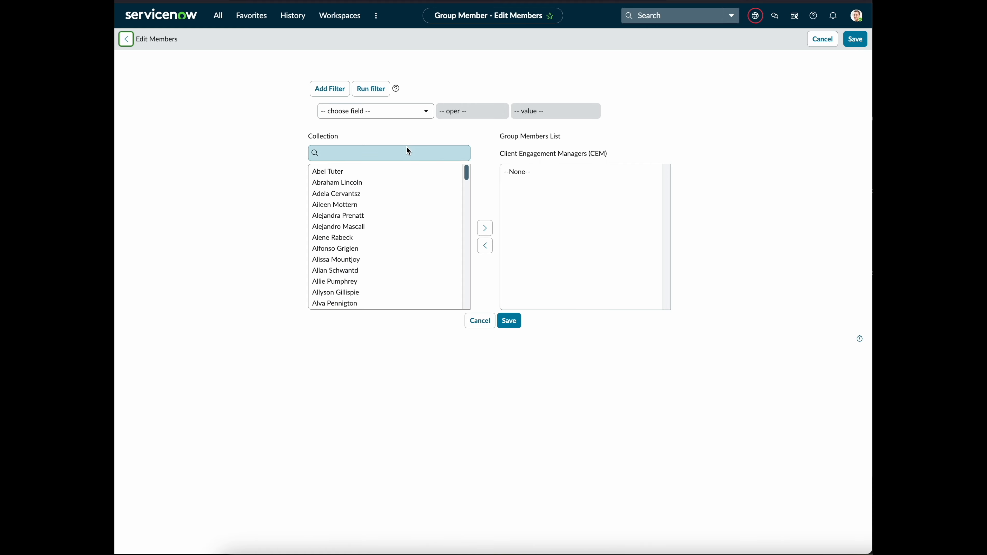
{"action": "type", "text": "Funm"}
{"action": "left_click", "coordinate": [375, 172]}
{"action": "left_click", "coordinate": [481, 229]}
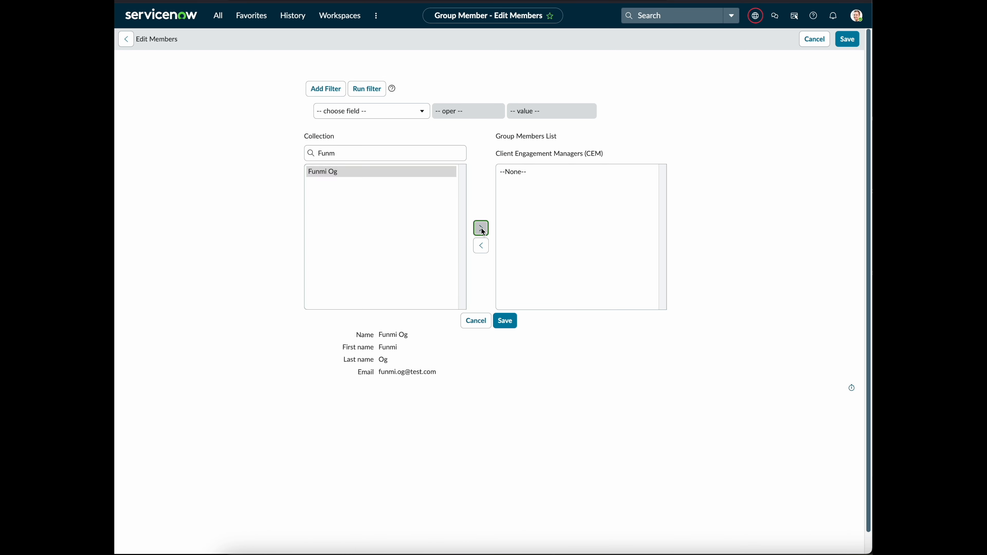
{"action": "left_click", "coordinate": [505, 321]}
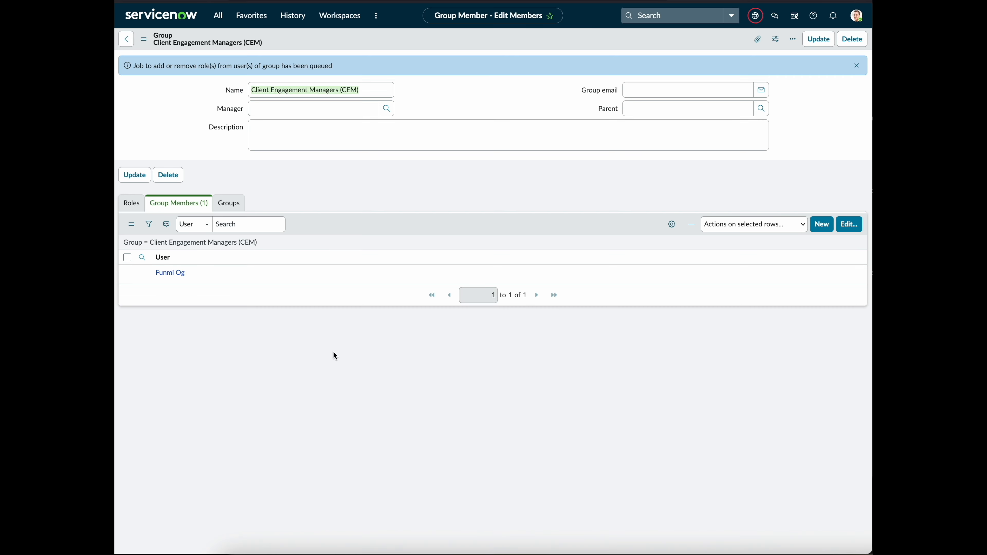
Step: Set the group's manager to the user who was just added as a member and save the group record
{"action": "left_click", "coordinate": [330, 104]}
{"action": "type", "text": "Fun"}
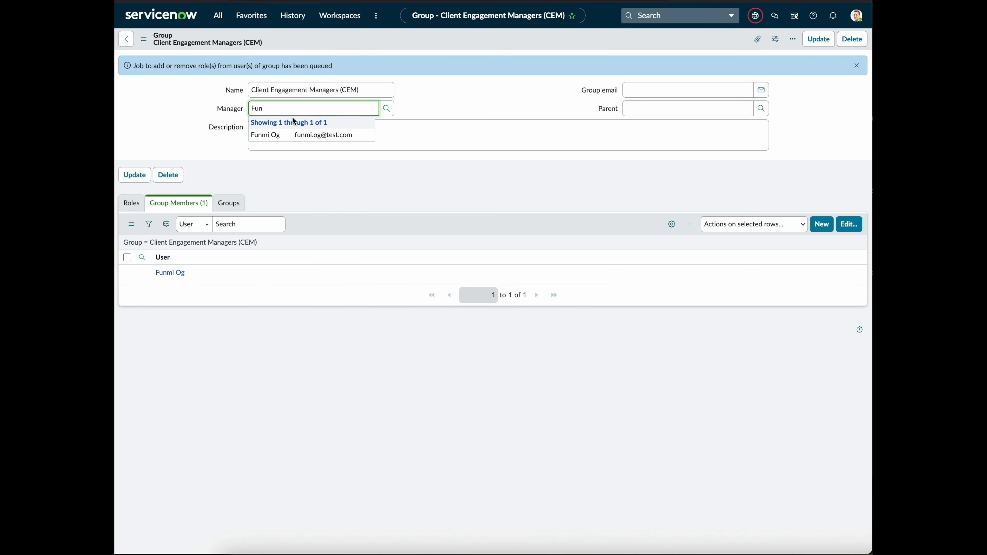
{"action": "left_click", "coordinate": [284, 134]}
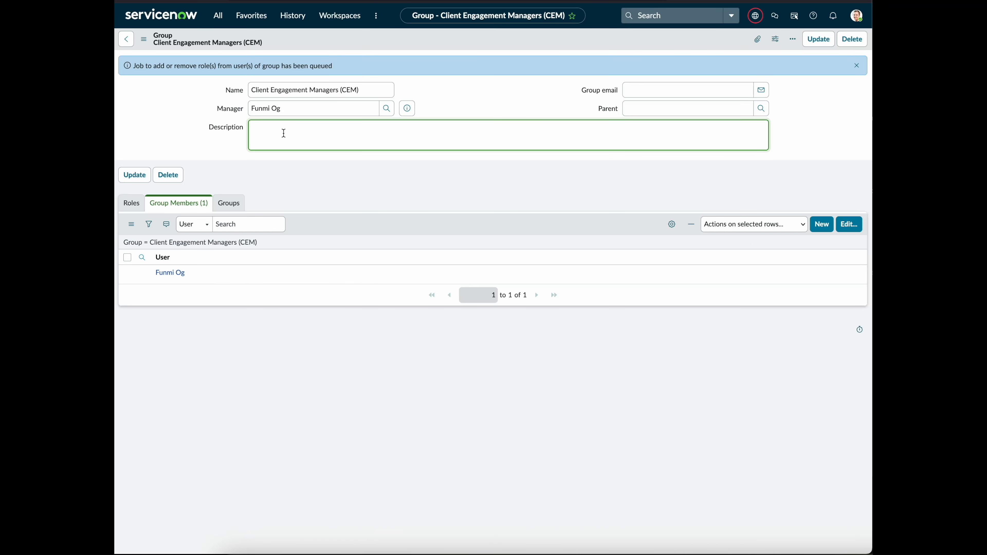
{"action": "left_click", "coordinate": [132, 203]}
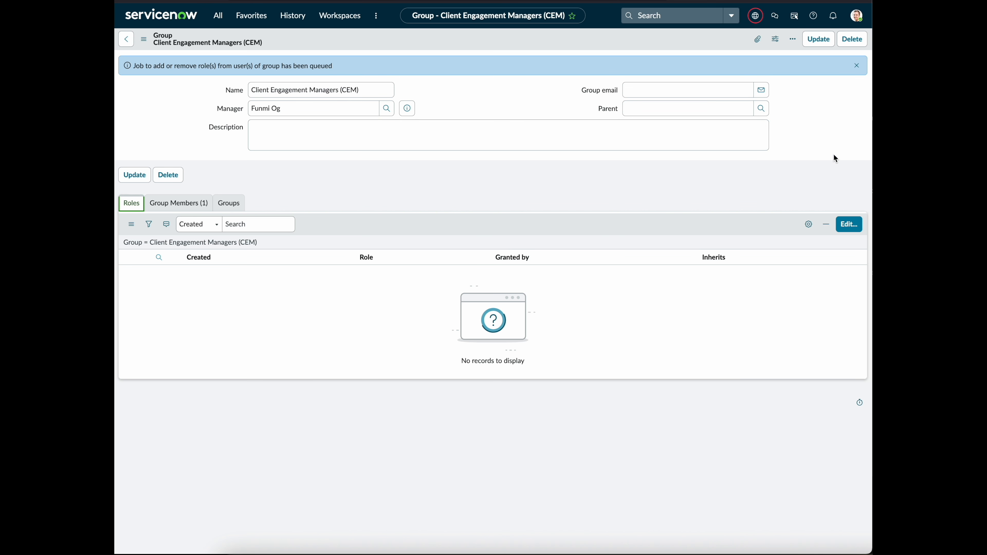
{"action": "left_click", "coordinate": [848, 225]}
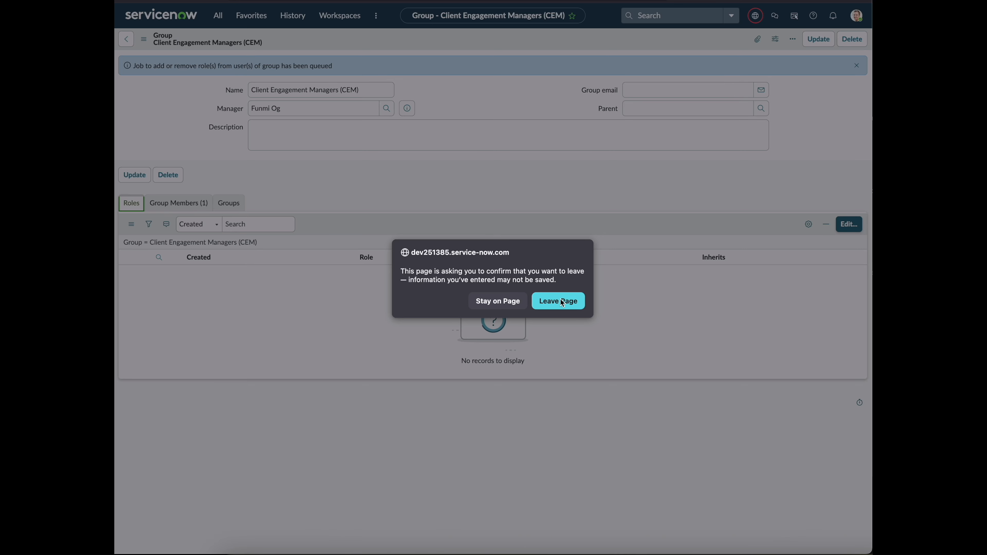
{"action": "left_click", "coordinate": [486, 301]}
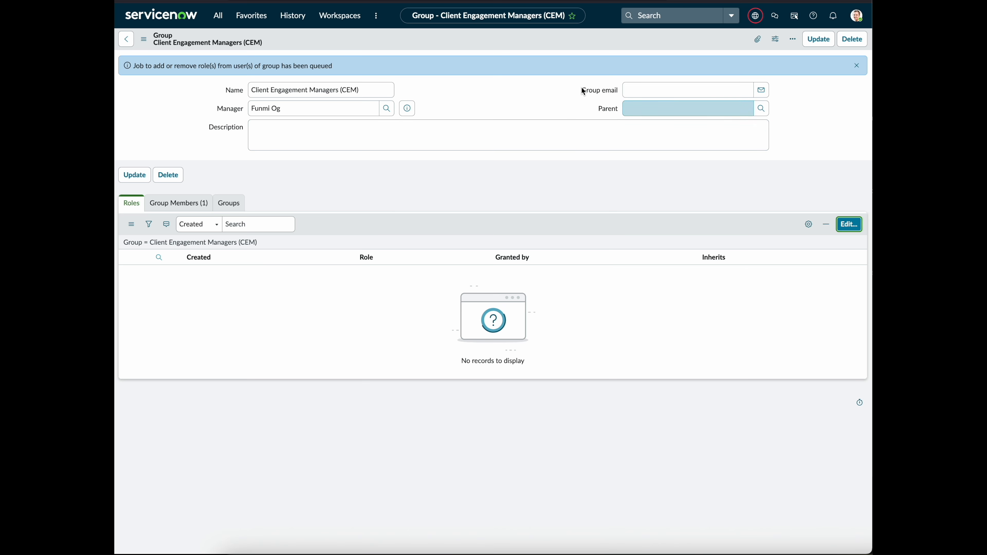
{"action": "right_click", "coordinate": [563, 44]}
{"action": "left_click", "coordinate": [573, 50]}
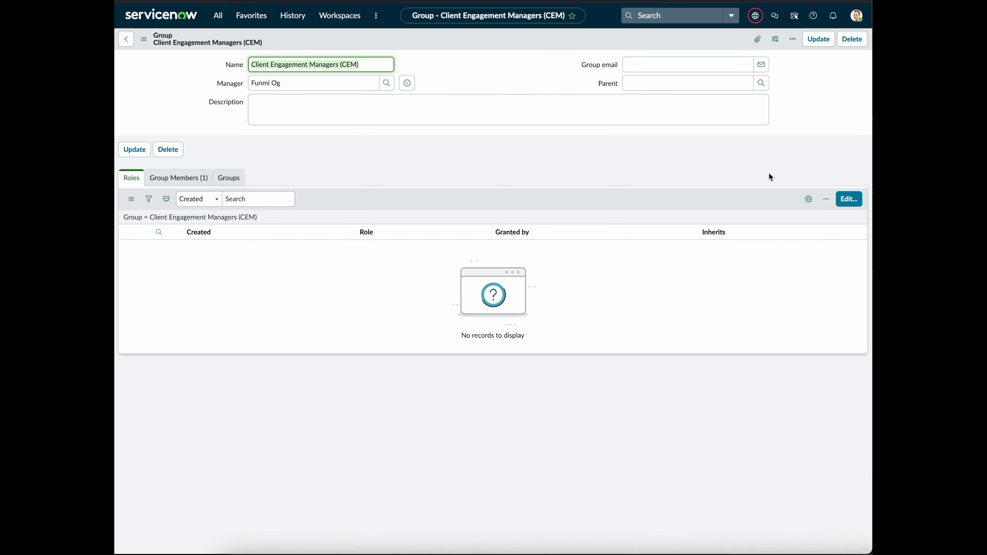
Step: Edit the group's roles and add the itil role to its roles list
{"action": "left_click", "coordinate": [847, 198]}
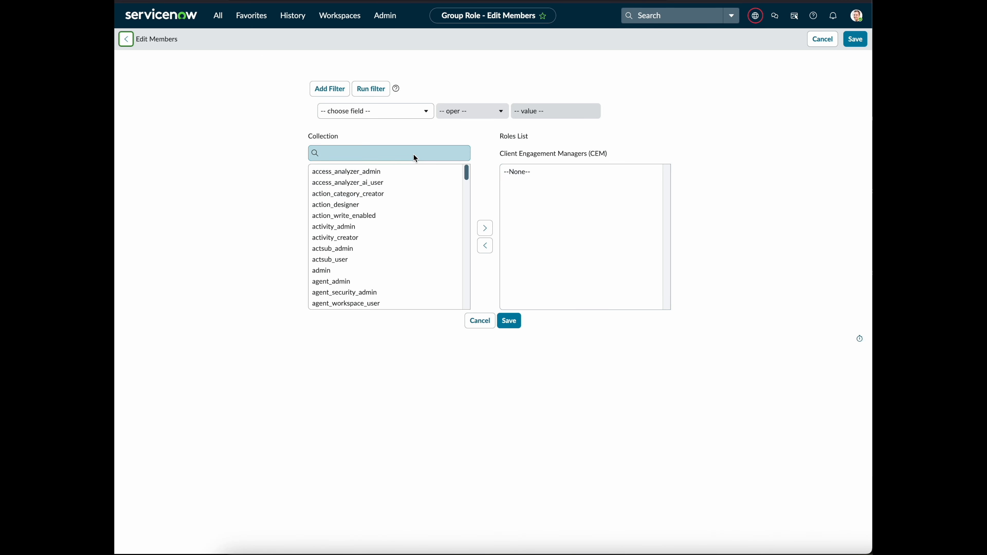
{"action": "left_click", "coordinate": [386, 155]}
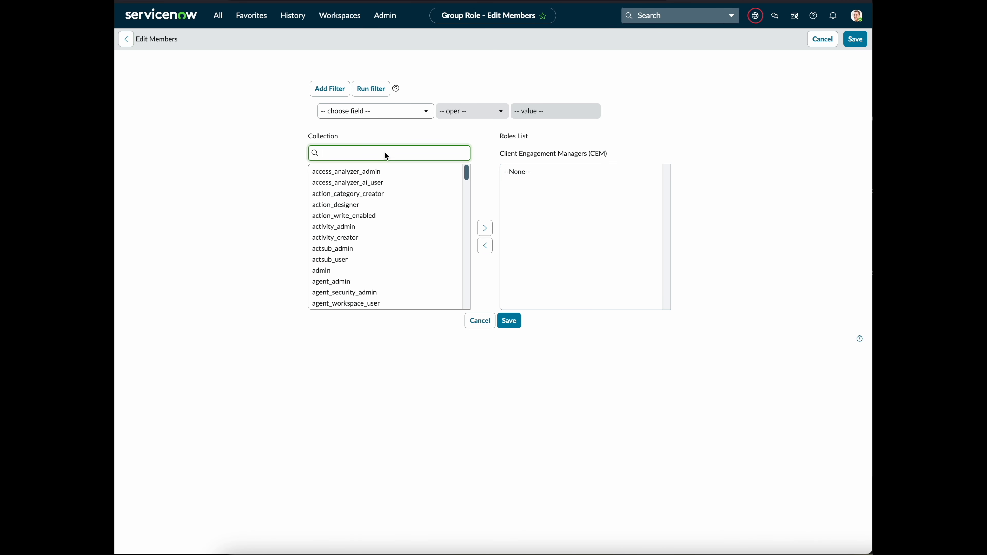
{"action": "type", "text": "iti"}
{"action": "left_click", "coordinate": [333, 173]}
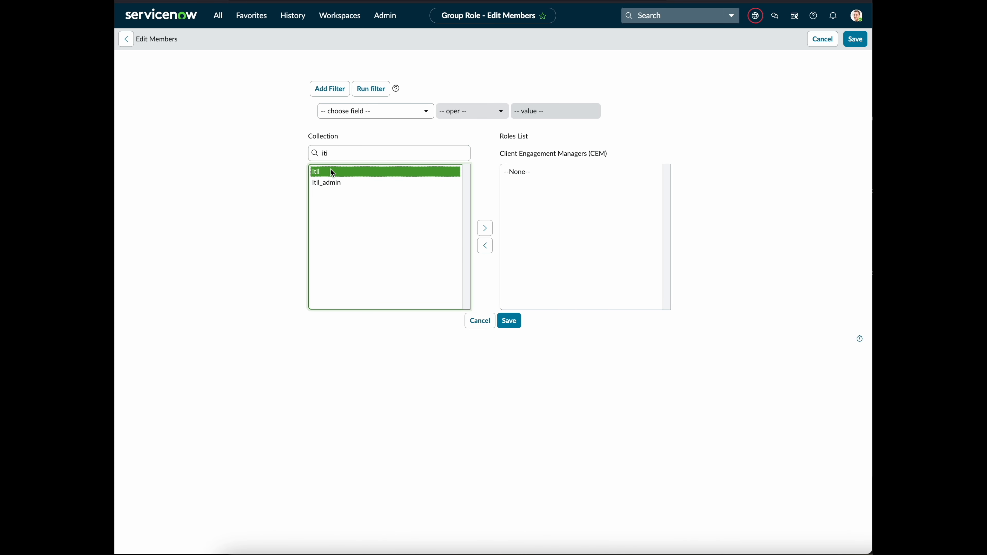
{"action": "left_click", "coordinate": [484, 229]}
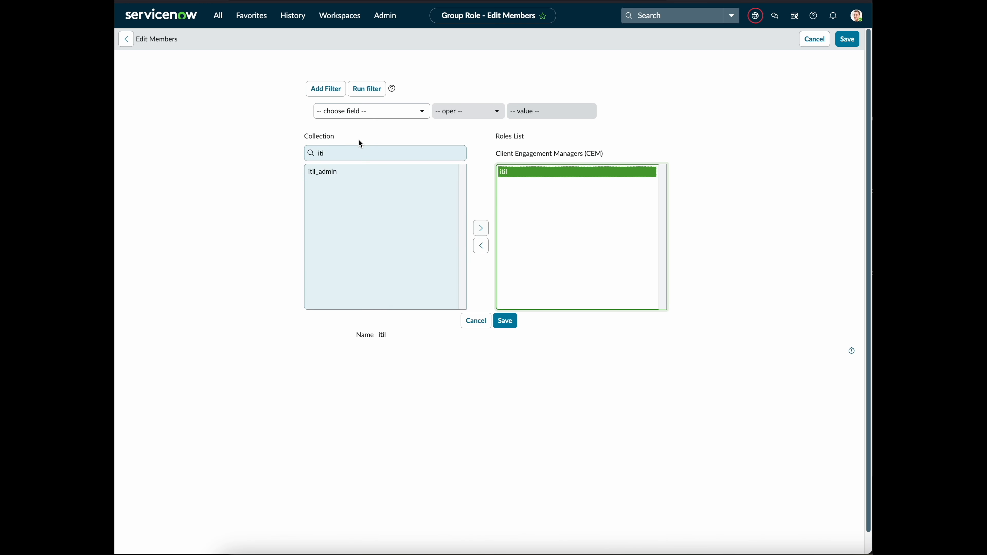
Step: Add the approver_user role to the group's roles list and save the role assignments
{"action": "left_click", "coordinate": [359, 155]}
{"action": "key", "text": "BackSpace"}
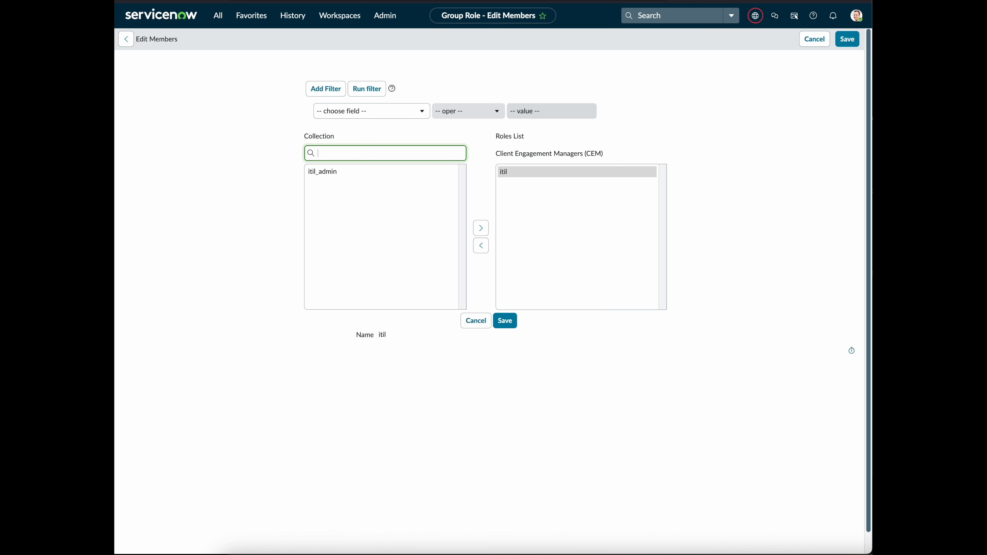
{"action": "type", "text": "appr"}
{"action": "left_click", "coordinate": [356, 172]}
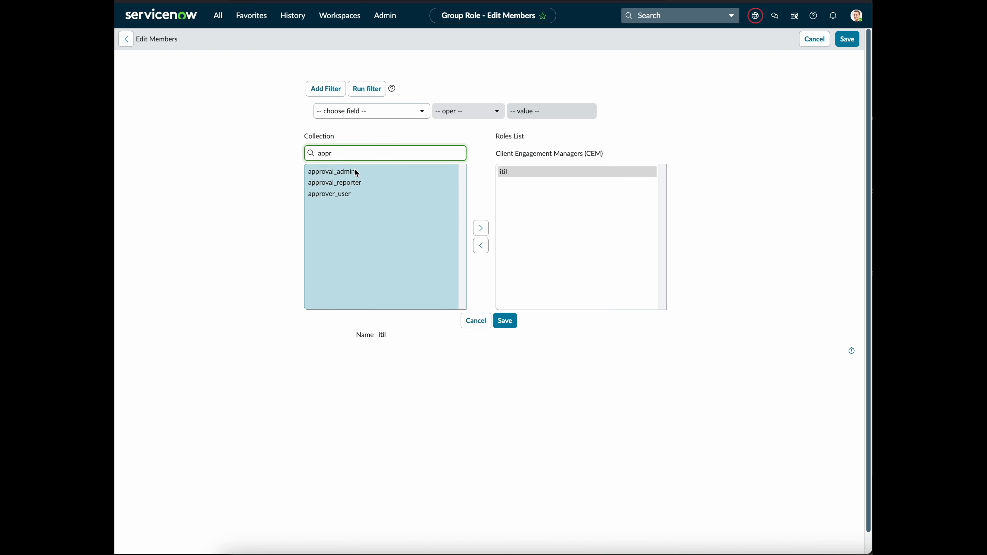
{"action": "left_click", "coordinate": [341, 194]}
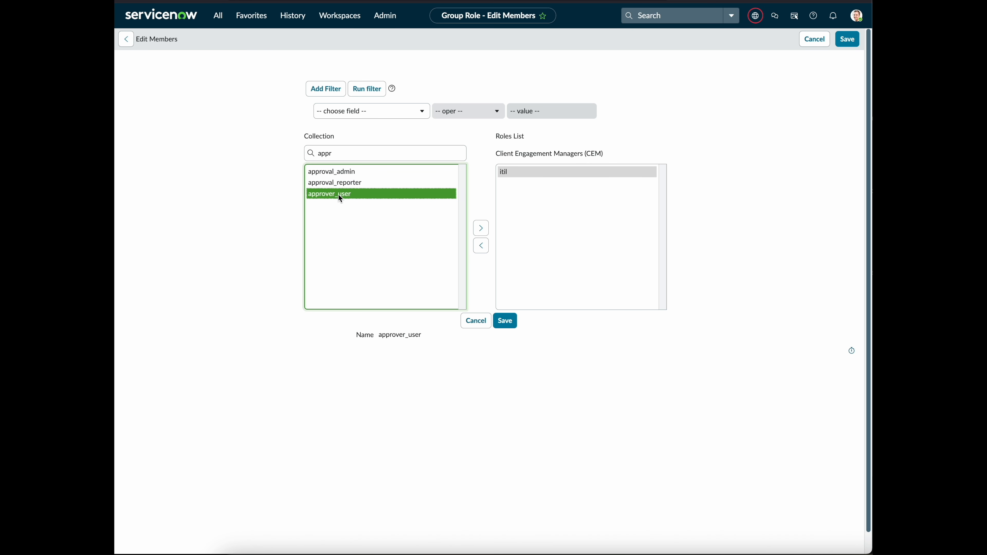
{"action": "left_click", "coordinate": [481, 228]}
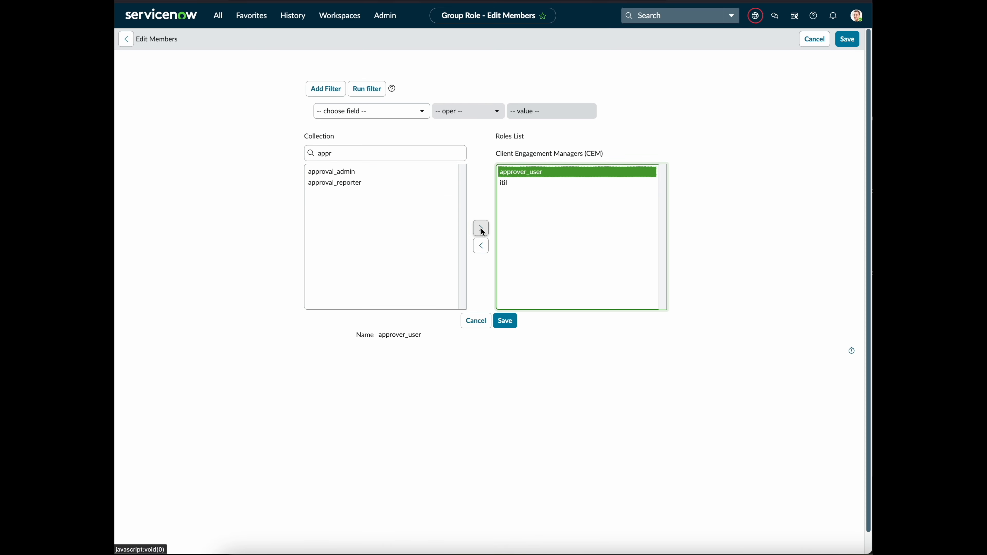
{"action": "left_click", "coordinate": [505, 321]}
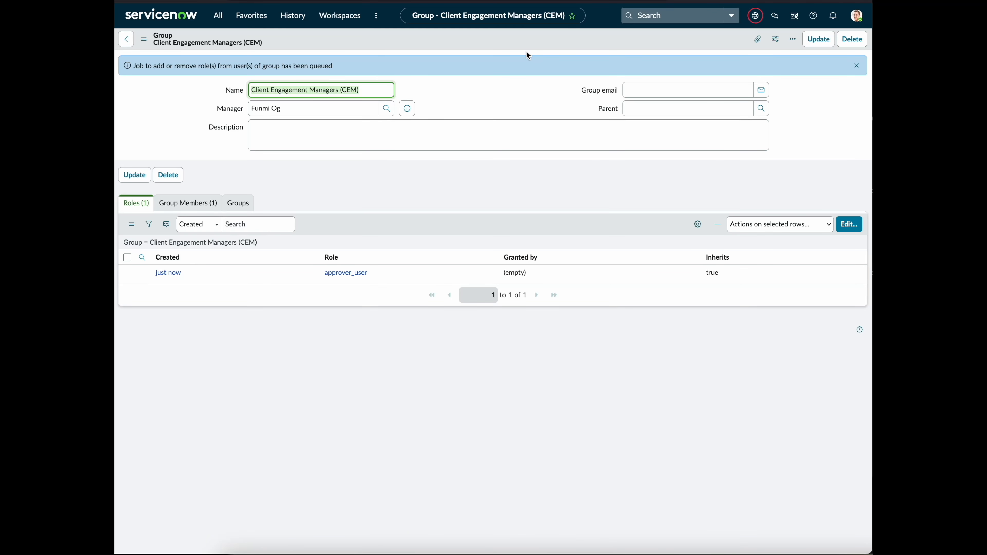
Step: Save the Client Engagement Managers (CEM) group record and update it to return to the groups list
{"action": "right_click", "coordinate": [536, 45]}
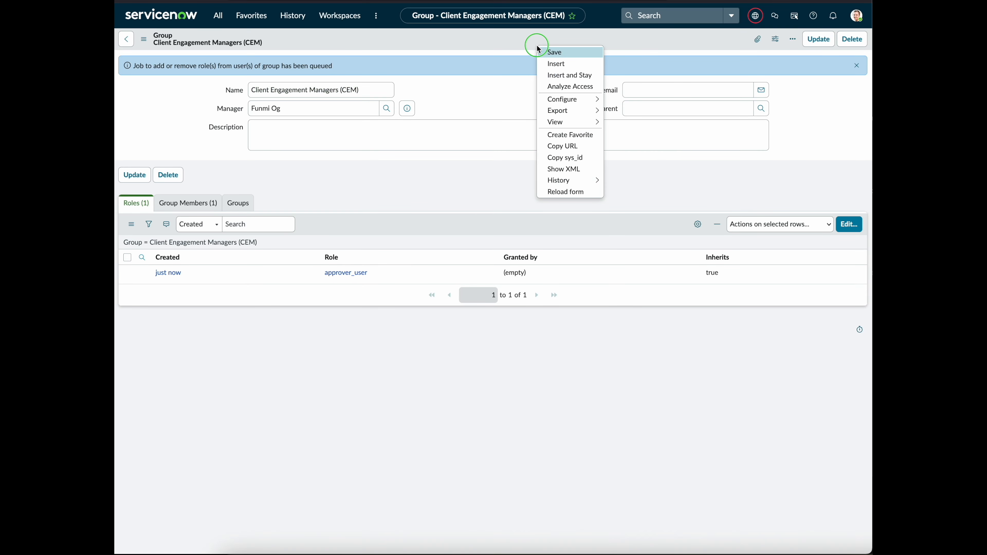
{"action": "left_click", "coordinate": [553, 53]}
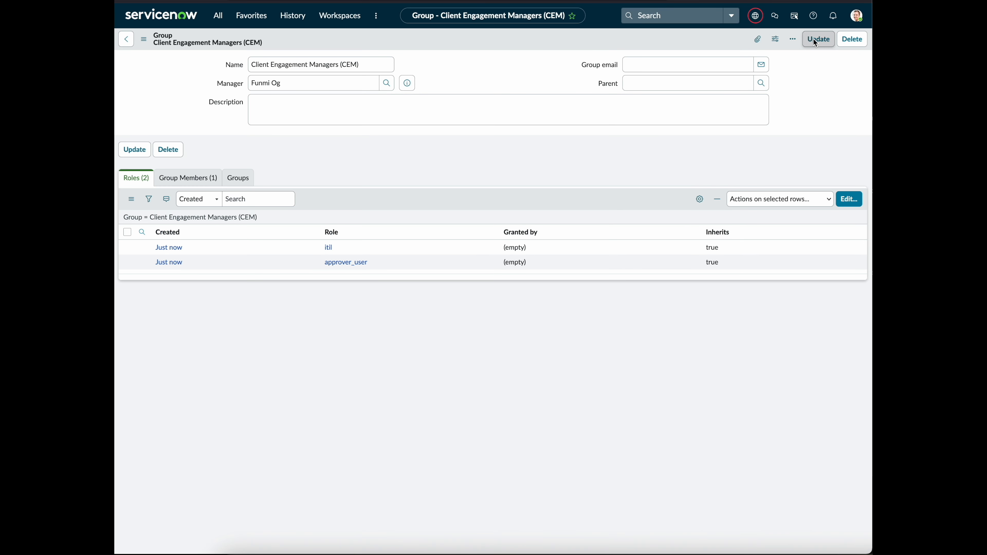
{"action": "left_click", "coordinate": [815, 41]}
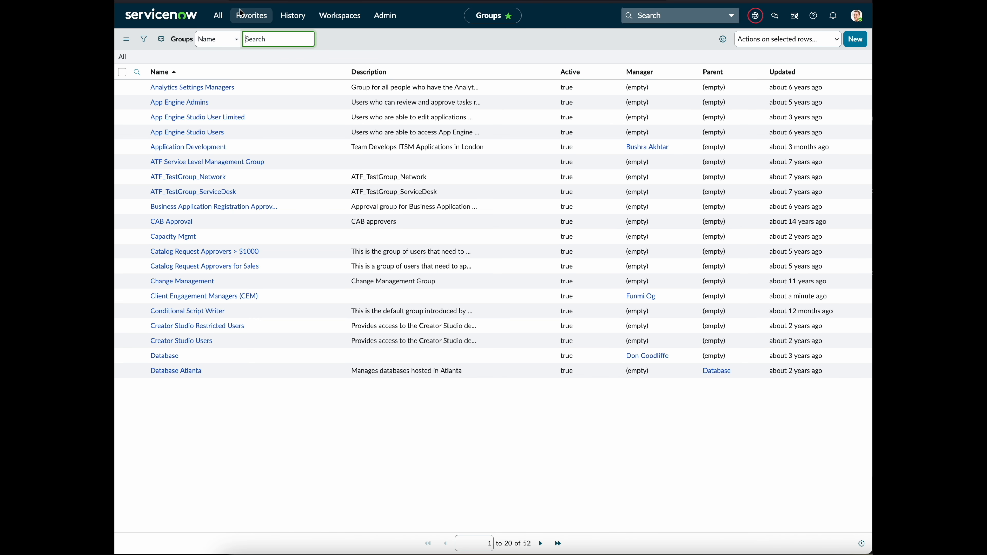
Step: Find the list of all incidents and open incident INC0010002, described as "This is to test the Rejected CEM Flow"
{"action": "left_click", "coordinate": [218, 16]}
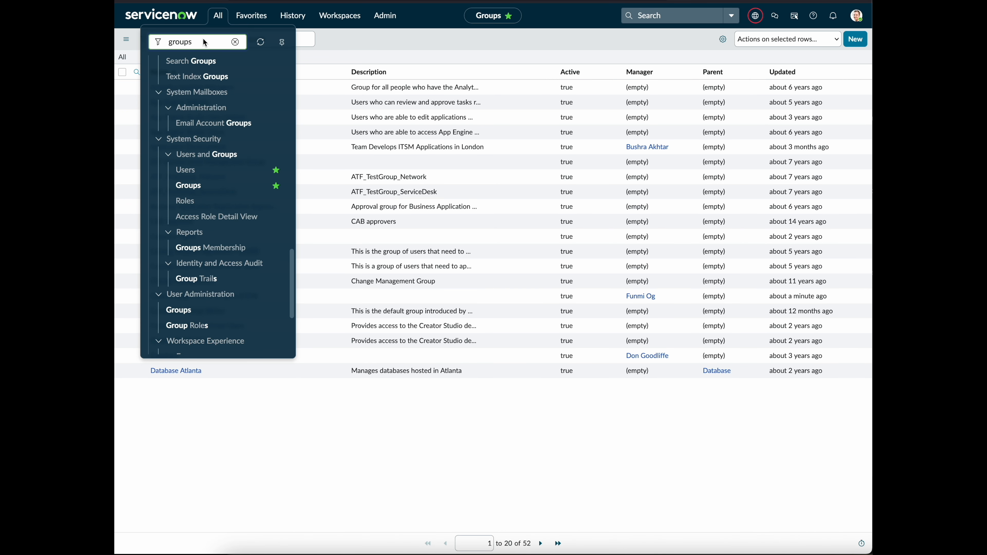
{"action": "left_click", "coordinate": [233, 41]}
{"action": "type", "text": "incident"}
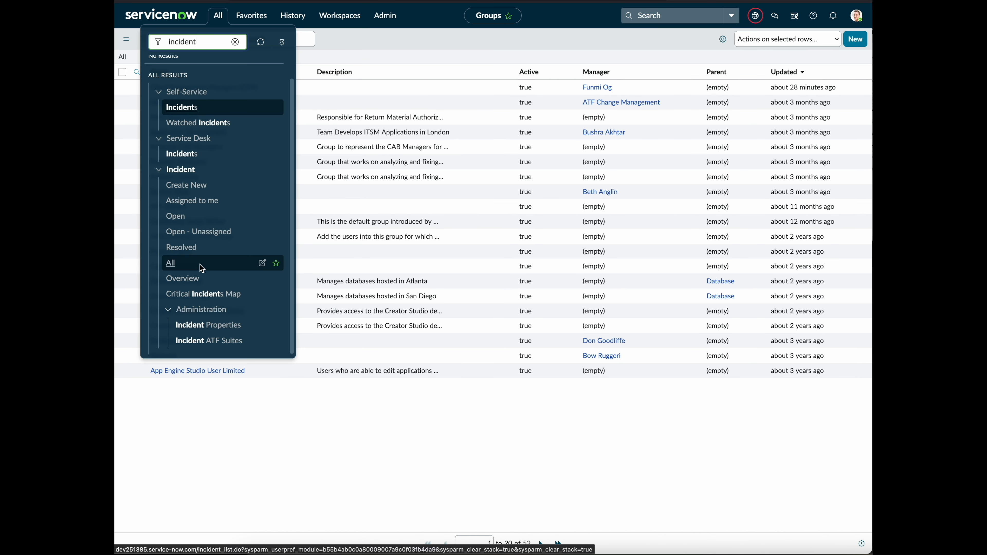
{"action": "left_click", "coordinate": [173, 263]}
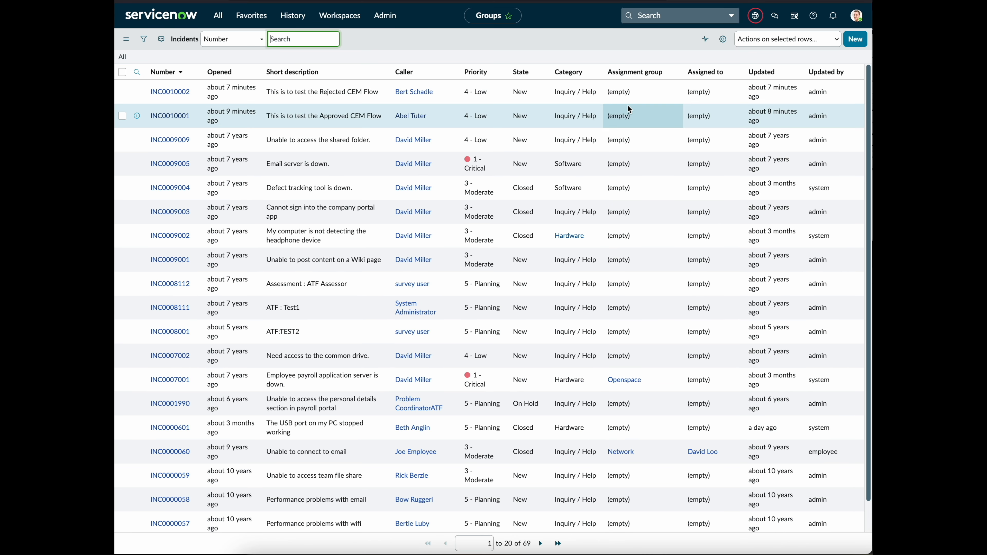
{"action": "left_click", "coordinate": [173, 93]}
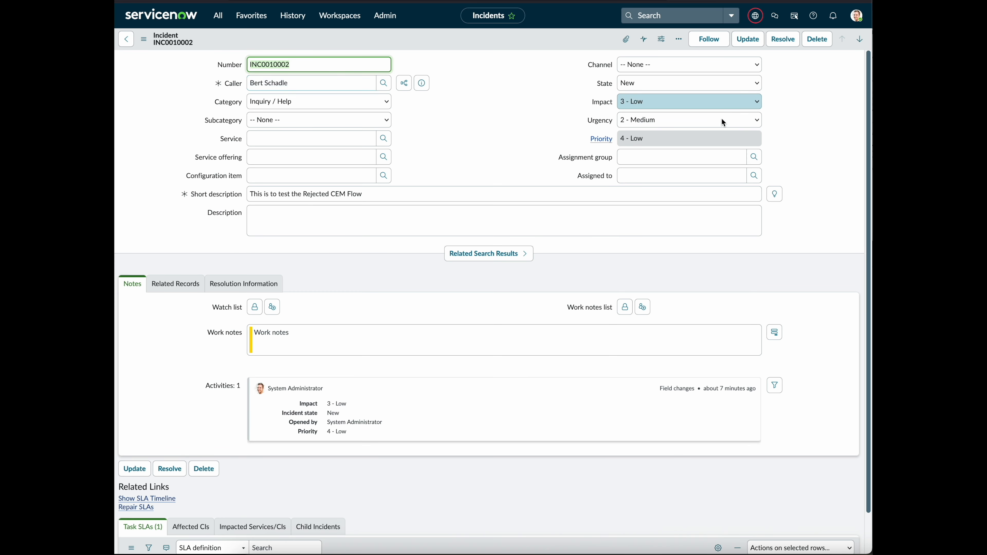
Step: Set the incident's state to On Hold and open the choice configuration for the On hold reason field, discarding the unsaved incident changes
{"action": "left_click", "coordinate": [675, 83]}
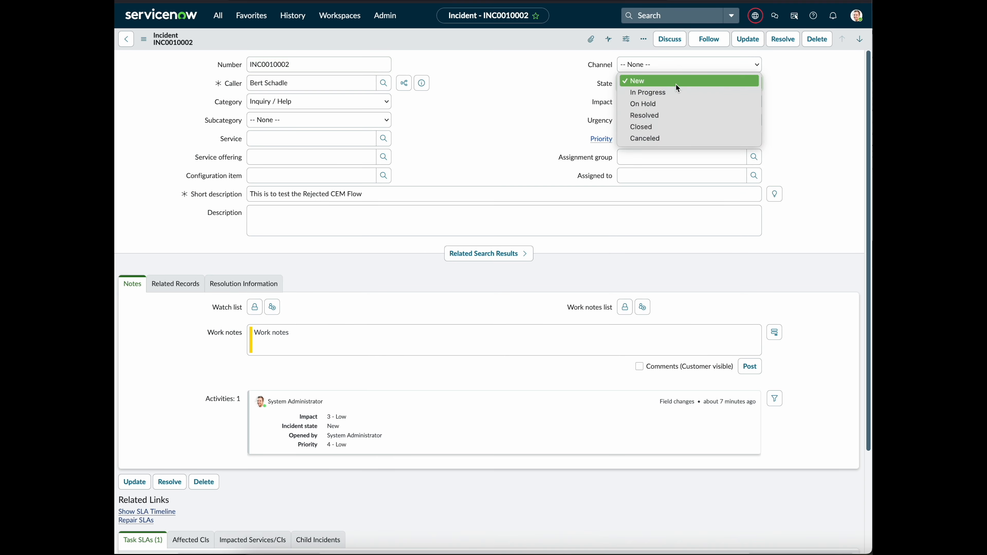
{"action": "left_click", "coordinate": [653, 105]}
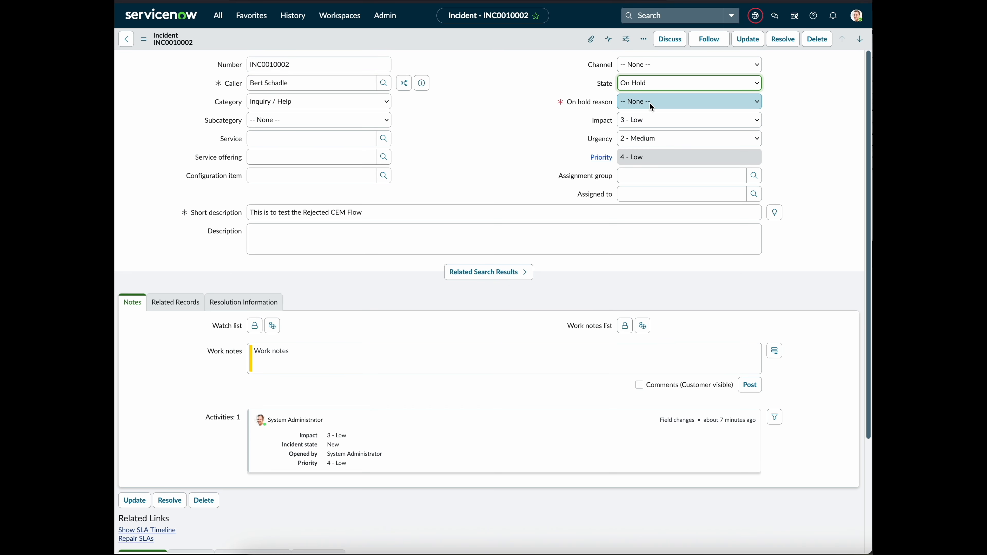
{"action": "right_click", "coordinate": [577, 105]}
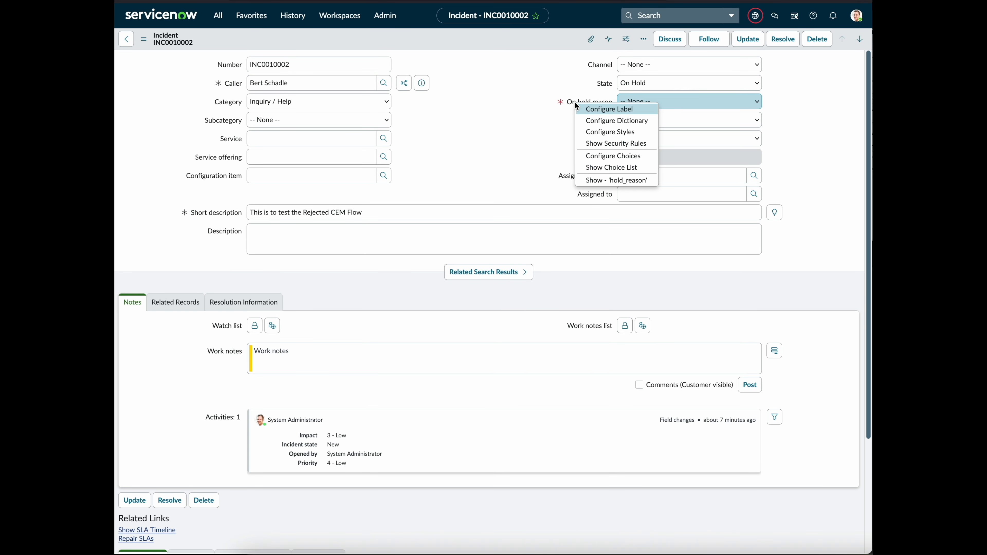
{"action": "left_click", "coordinate": [613, 156]}
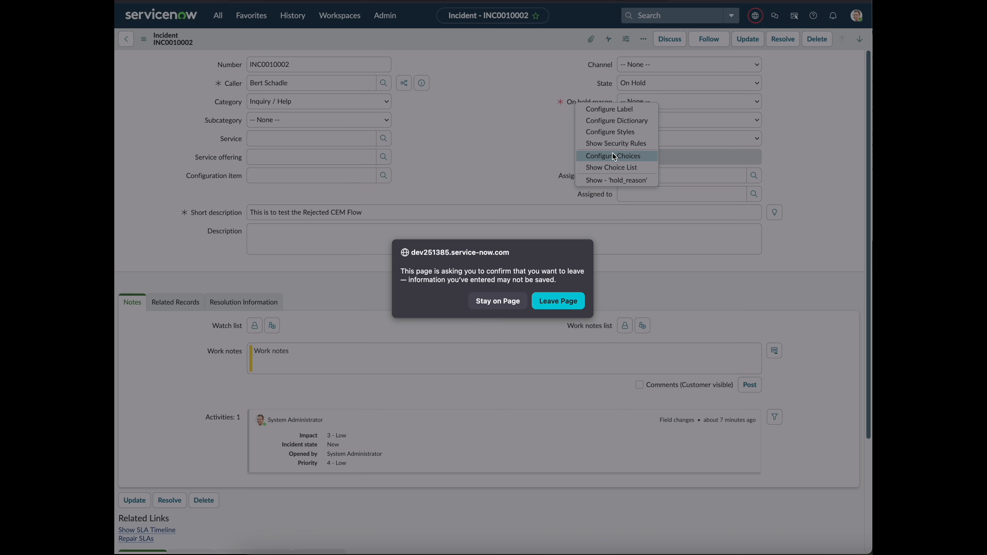
{"action": "left_click", "coordinate": [560, 301]}
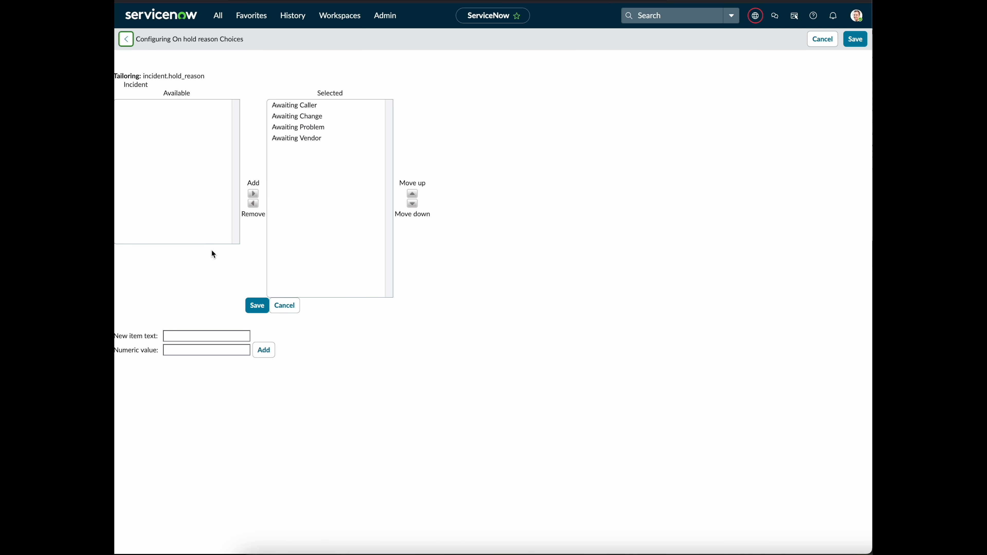
Step: Add the new on hold reason choices "Scope Review" and "Awaiting CEM Direction"
{"action": "left_click", "coordinate": [180, 334]}
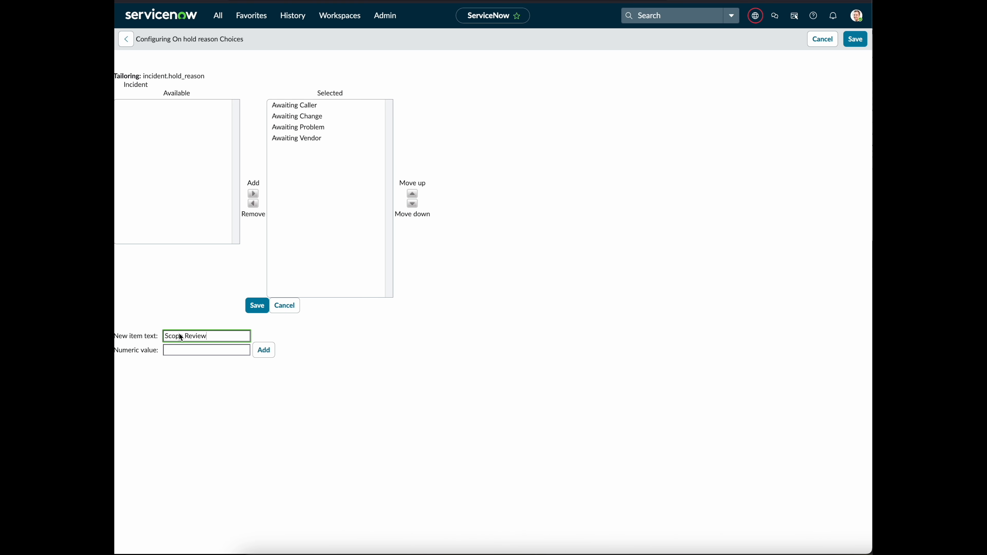
{"action": "left_click", "coordinate": [262, 348]}
{"action": "left_click", "coordinate": [890, 308]}
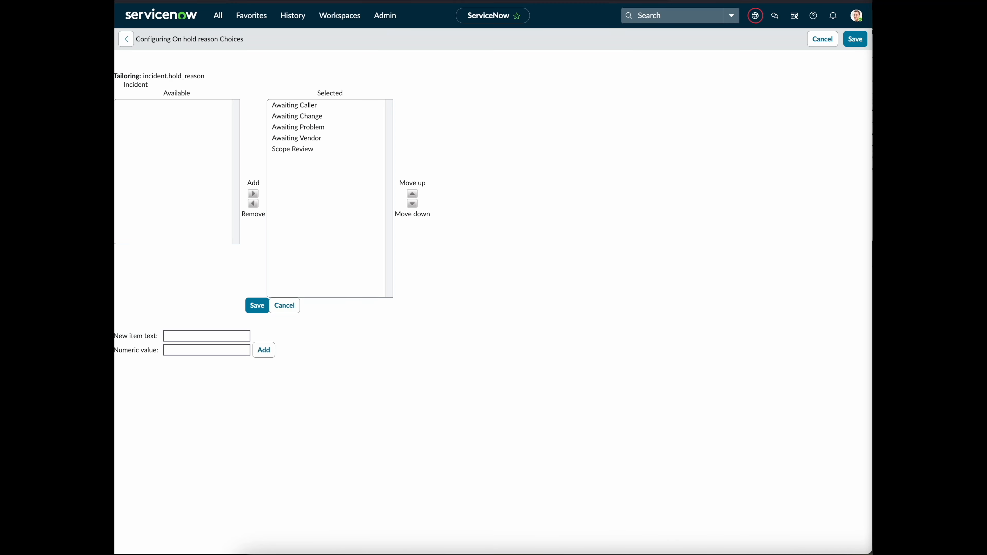
{"action": "left_click", "coordinate": [173, 334]}
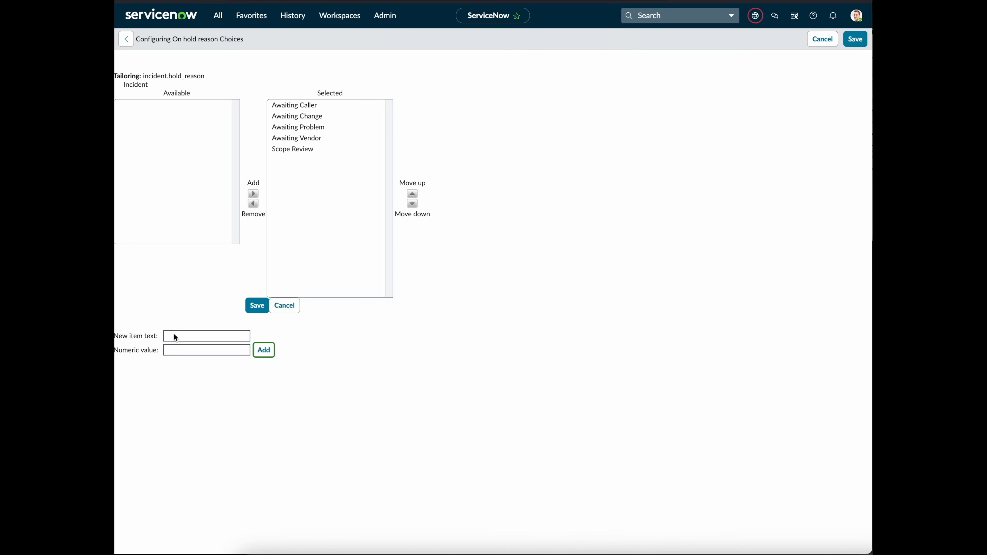
{"action": "left_click", "coordinate": [174, 335]}
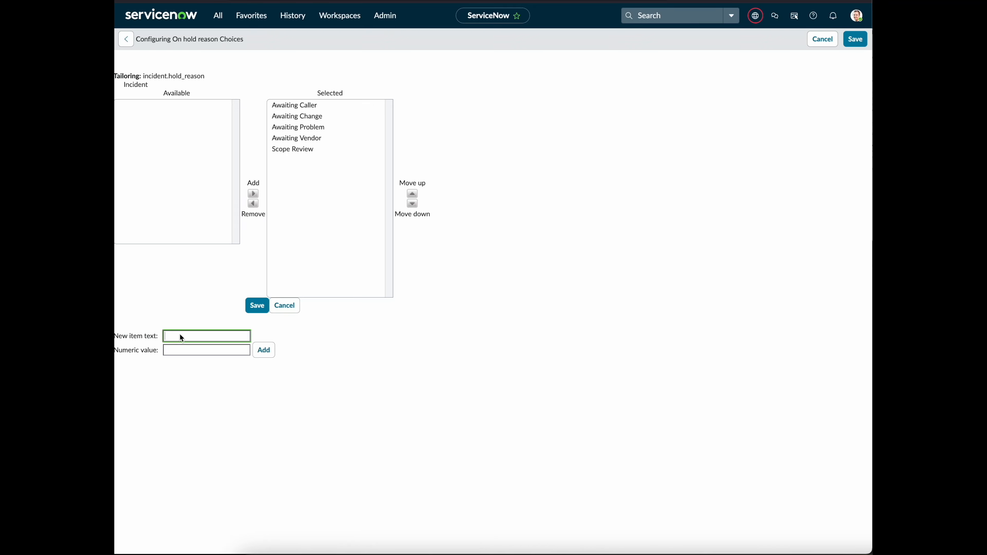
{"action": "type", "text": "Awaiting CEM Direction"}
{"action": "left_click", "coordinate": [266, 352]}
Step: Move Scope Review and Awaiting CEM Direction together to the start of the selected choices and save the choice configuration
{"action": "left_click", "coordinate": [298, 148]}
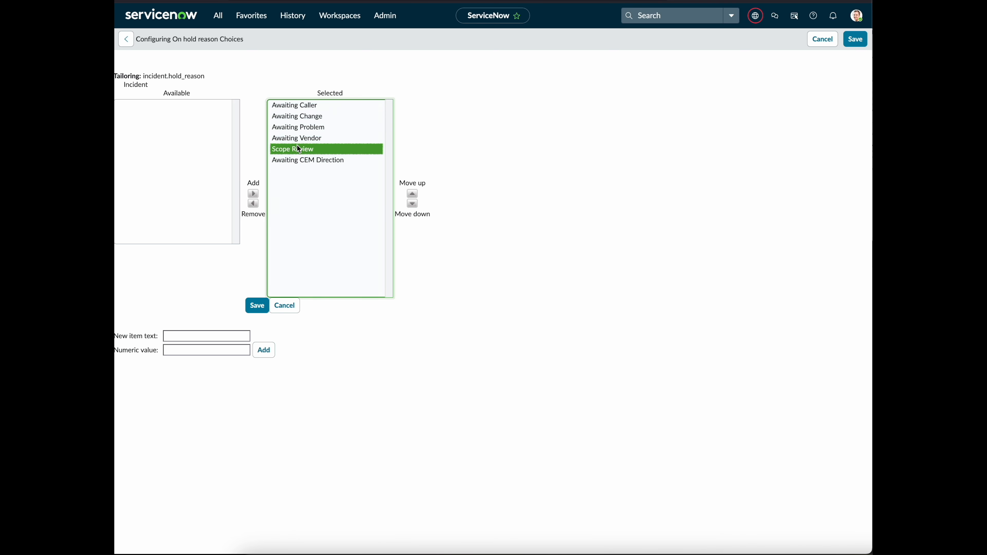
{"action": "left_click", "coordinate": [296, 161], "text": "shift"}
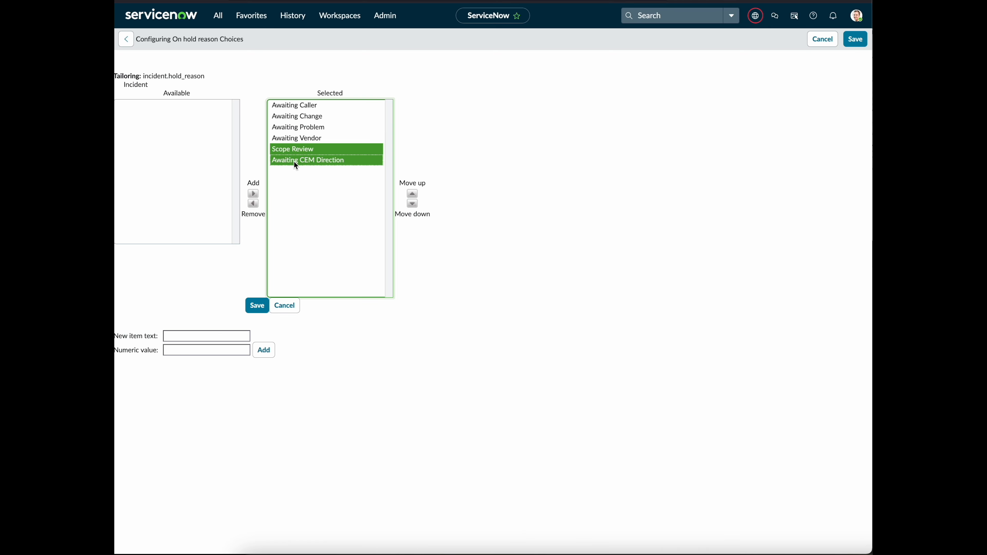
{"action": "left_click", "coordinate": [414, 193]}
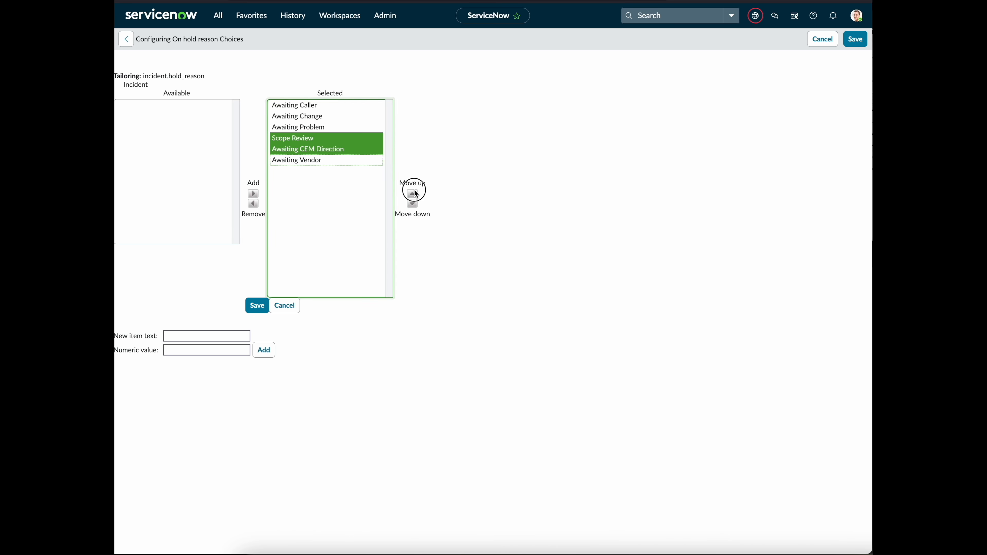
{"action": "left_click", "coordinate": [413, 193]}
{"action": "left_click", "coordinate": [412, 194]}
{"action": "left_click", "coordinate": [412, 194]}
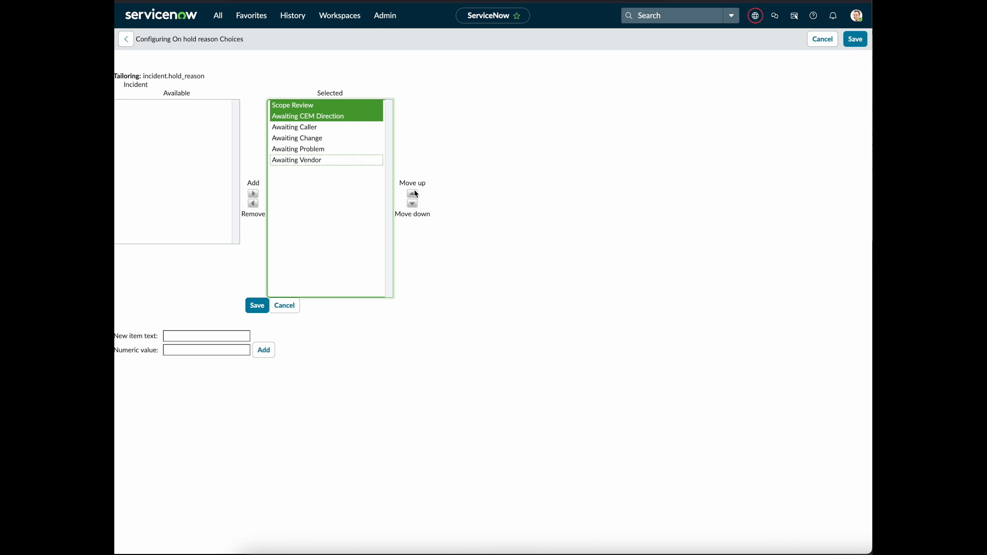
{"action": "left_click", "coordinate": [256, 306]}
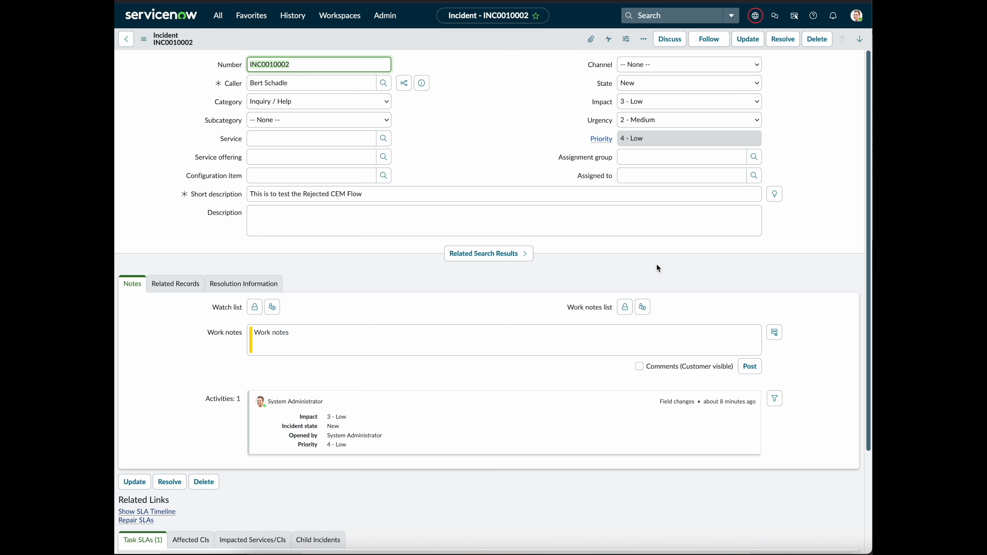
Step: Put incident INC0010002 On Hold with the on hold reason Scope Review, save it and return to the incidents list
{"action": "left_click", "coordinate": [749, 86]}
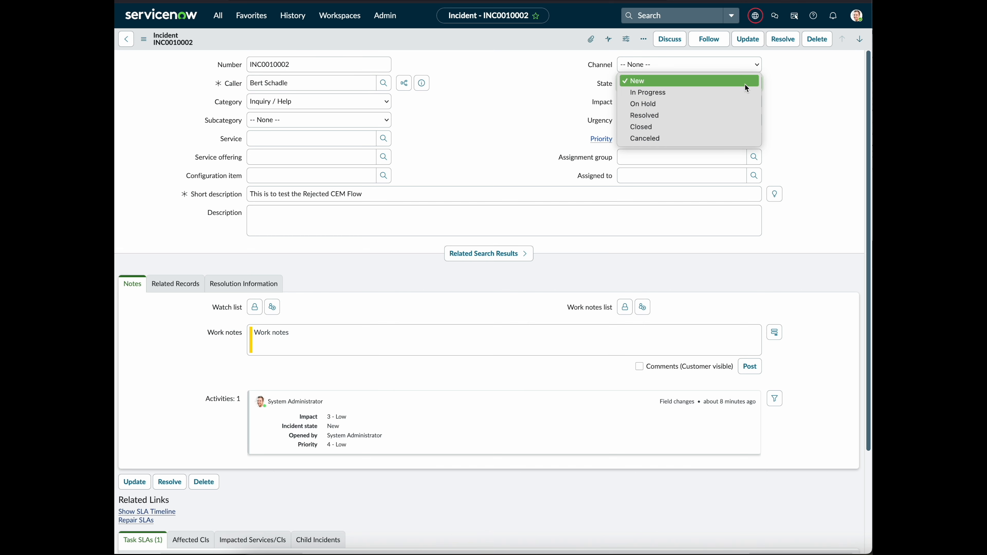
{"action": "left_click", "coordinate": [654, 104]}
{"action": "left_click", "coordinate": [641, 102]}
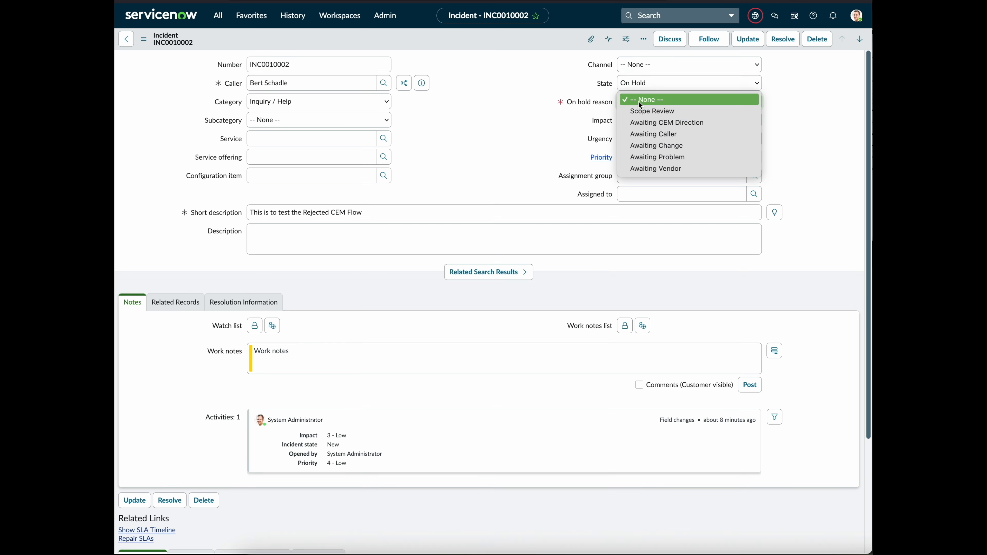
{"action": "left_click", "coordinate": [639, 113]}
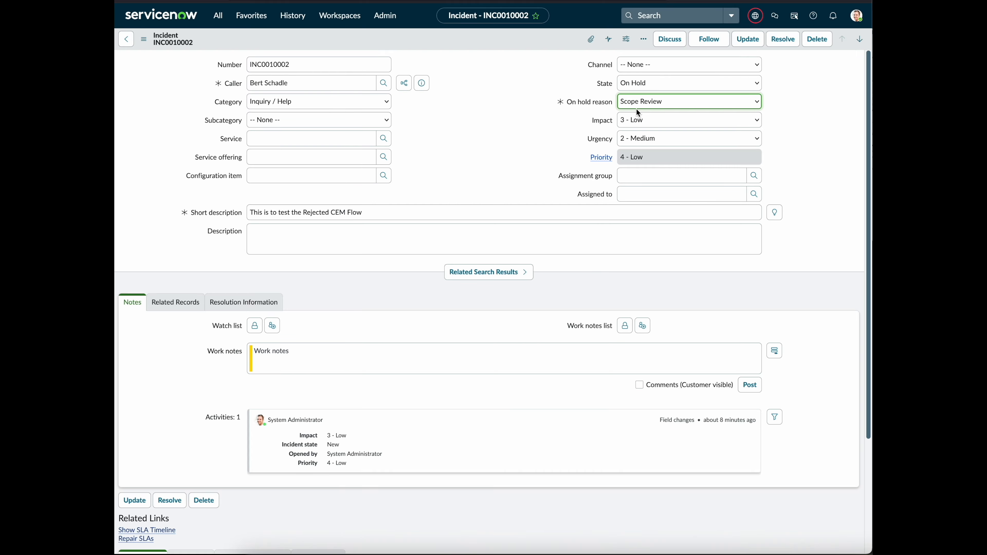
{"action": "right_click", "coordinate": [513, 49]}
{"action": "left_click", "coordinate": [527, 56]}
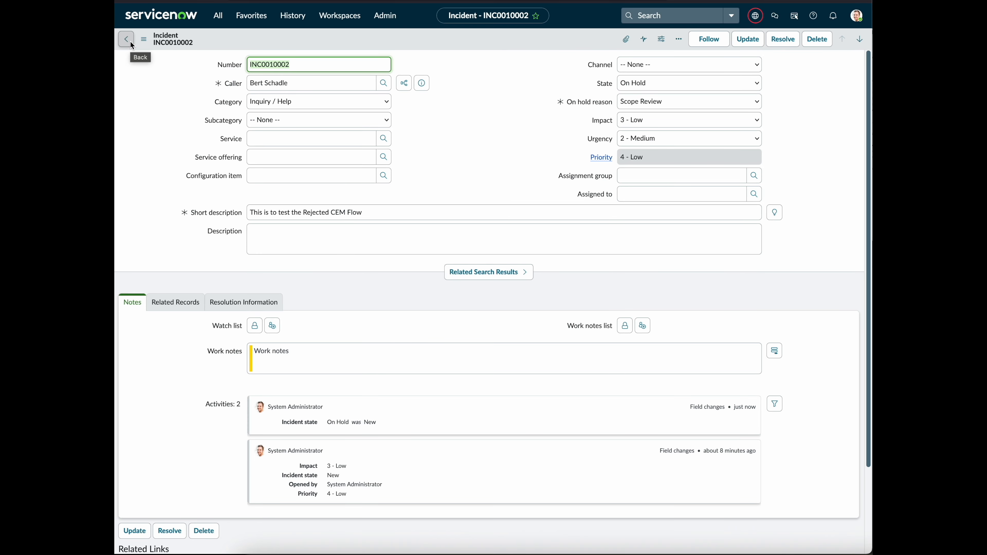
{"action": "left_click", "coordinate": [130, 41]}
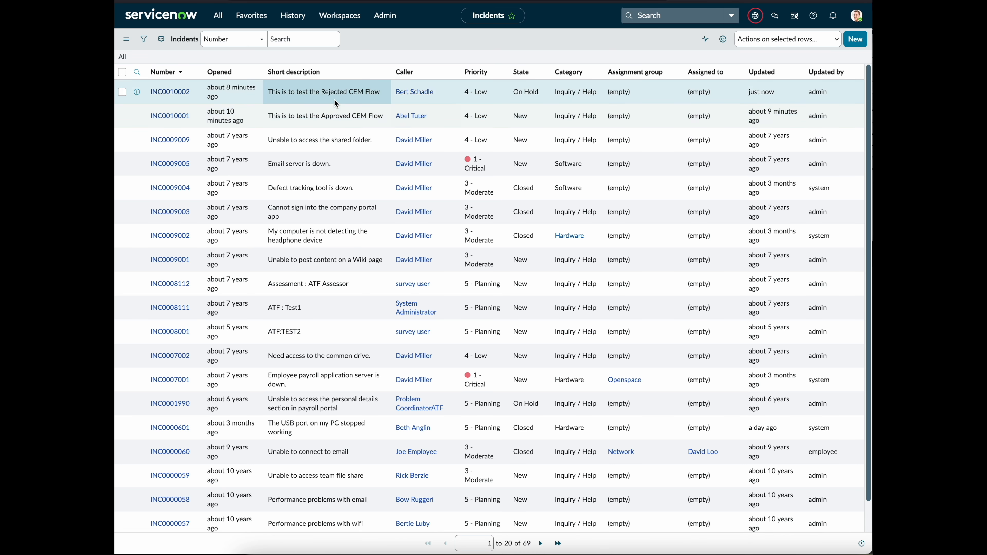
Step: Open incident INC0010001, put it On Hold with the reason Scope Review, save it and return to the incidents list
{"action": "left_click", "coordinate": [166, 117]}
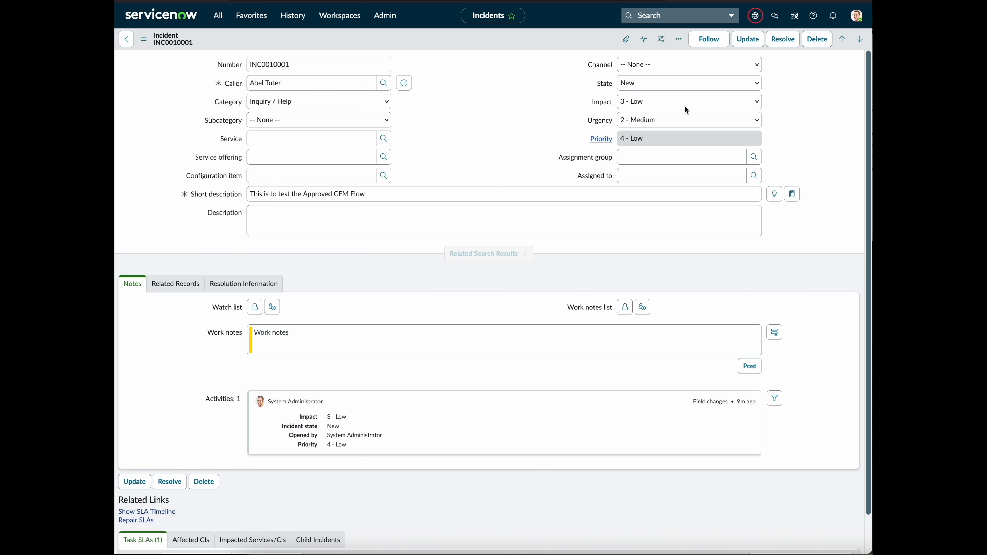
{"action": "left_click", "coordinate": [691, 84]}
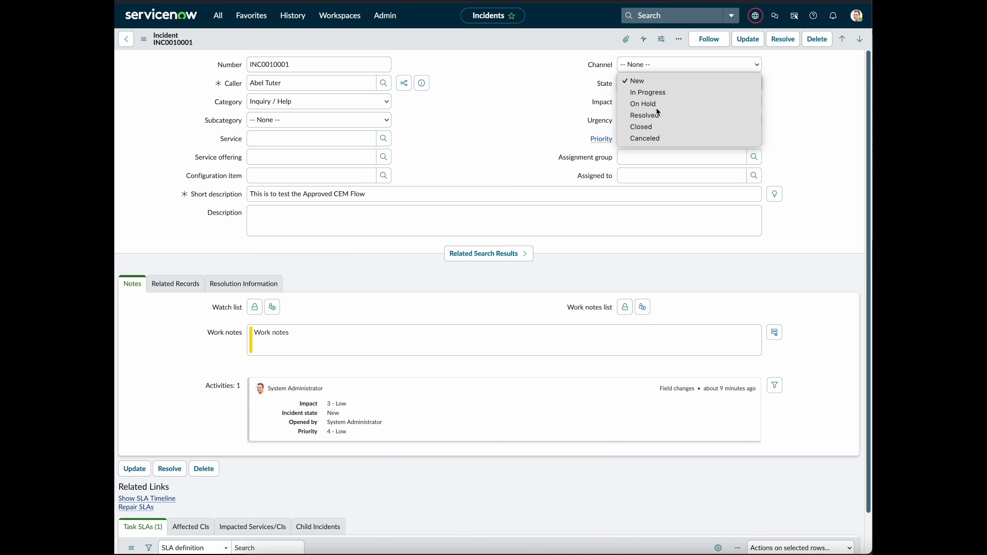
{"action": "left_click", "coordinate": [653, 104]}
{"action": "left_click", "coordinate": [639, 101]}
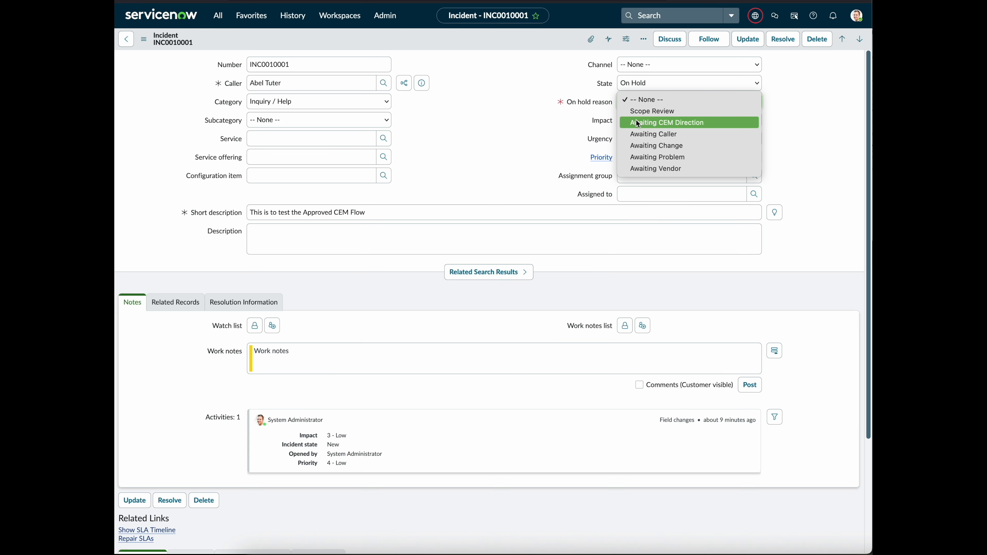
{"action": "left_click", "coordinate": [638, 111]}
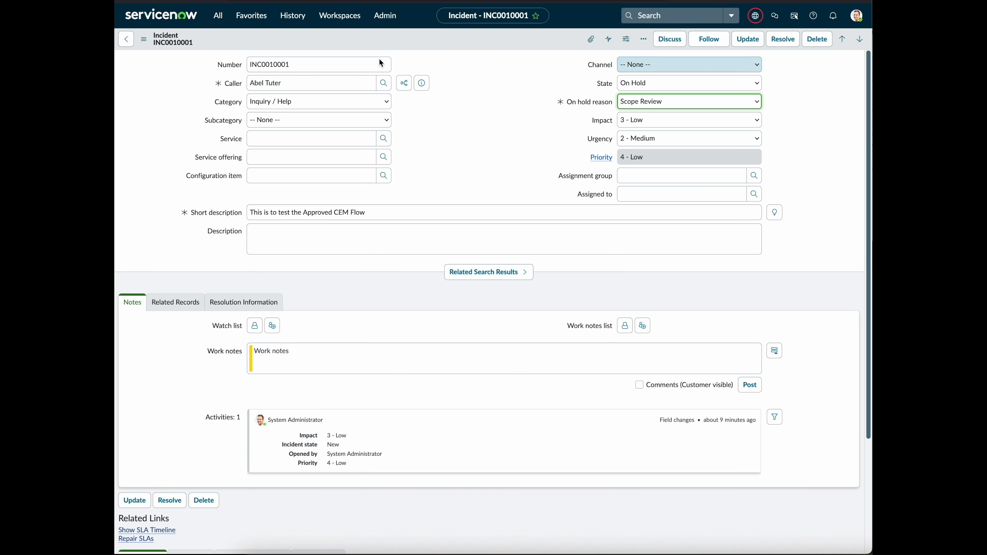
{"action": "right_click", "coordinate": [288, 45]}
{"action": "left_click", "coordinate": [303, 49]}
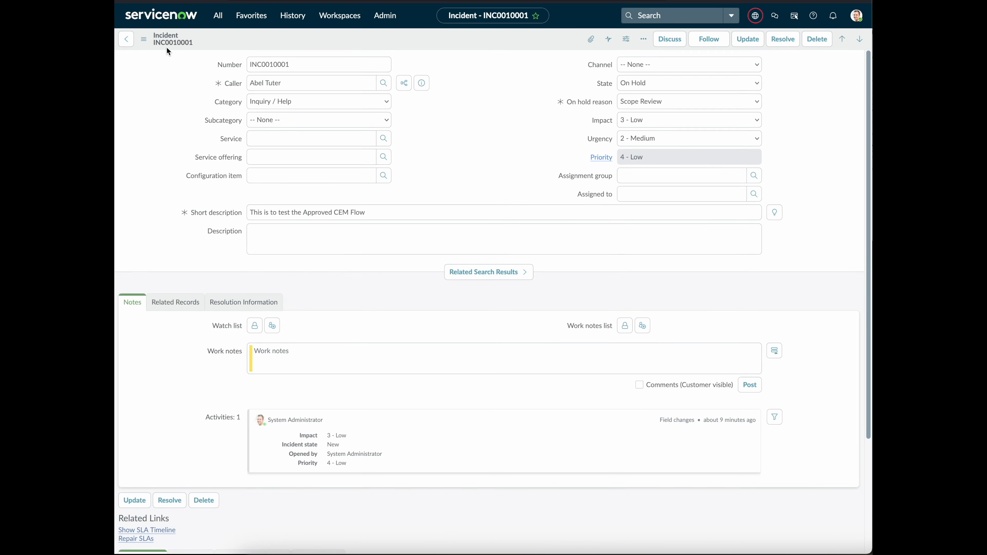
{"action": "left_click", "coordinate": [126, 40]}
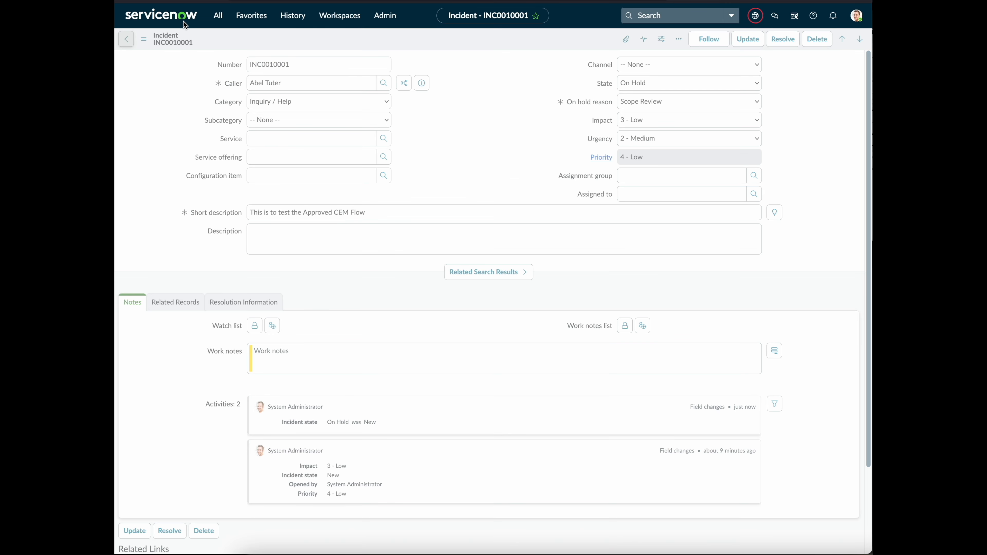
Step: Search the application navigator for "workf" and open Workflow Studio
{"action": "left_click", "coordinate": [218, 17]}
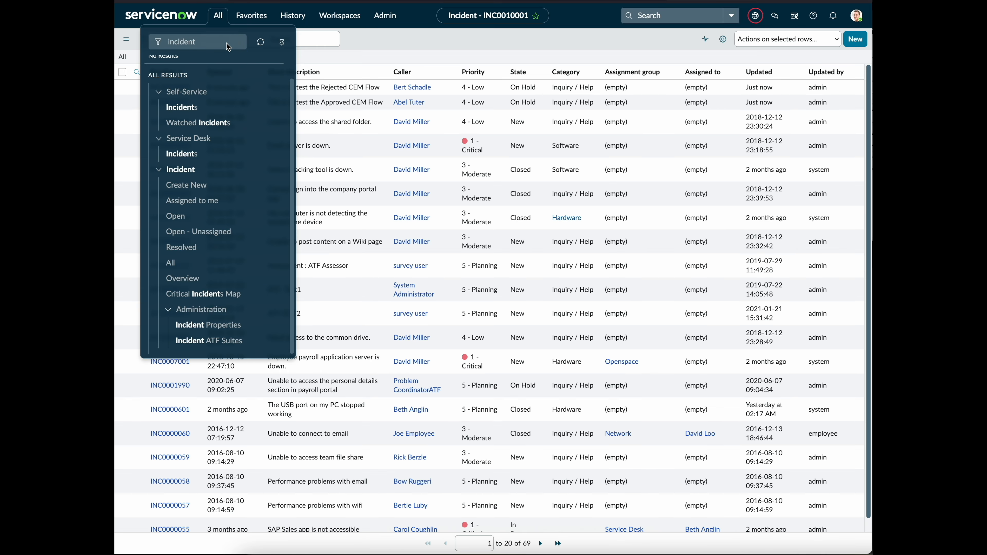
{"action": "double_click", "coordinate": [227, 43]}
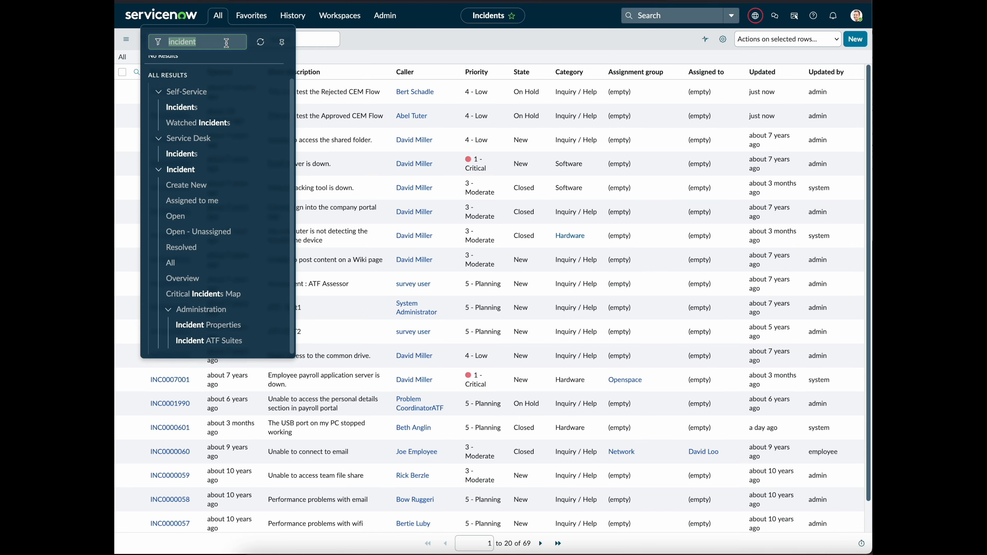
{"action": "type", "text": "wo"}
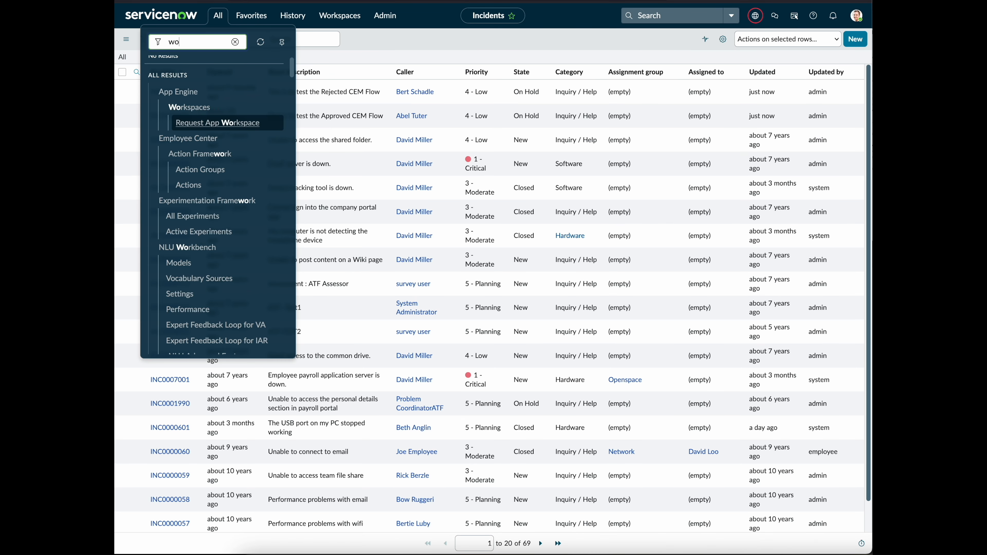
{"action": "type", "text": "rkf"}
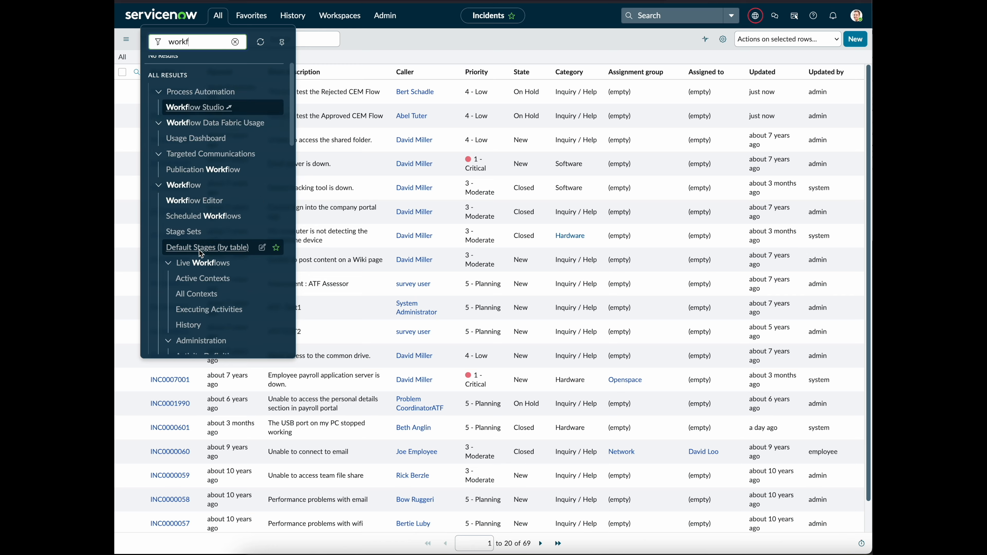
{"action": "left_click", "coordinate": [195, 110]}
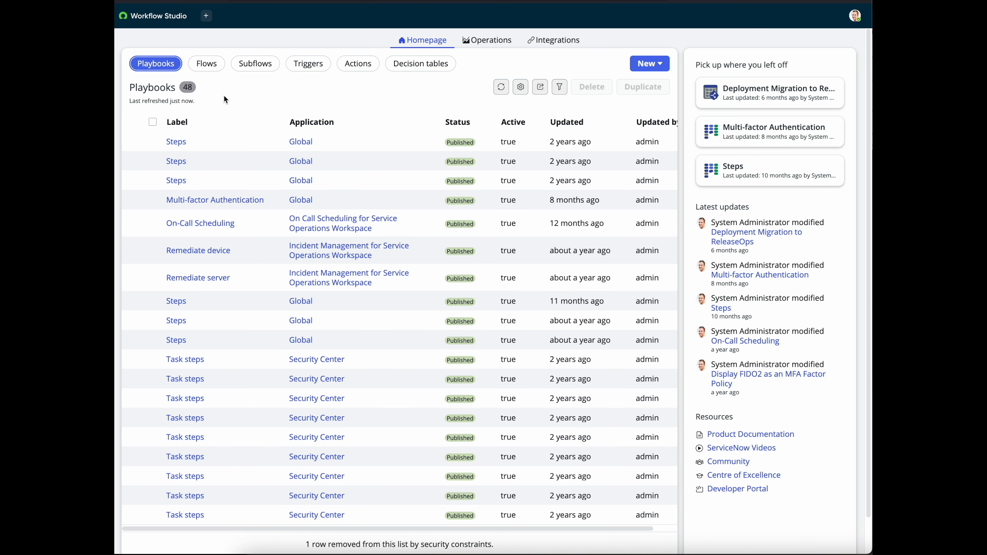
Step: Create the Global subflow "Request CEM Group Approval", described as "The approval engine against the Task table so it can be reused across any ITIL process."
{"action": "left_click", "coordinate": [253, 65]}
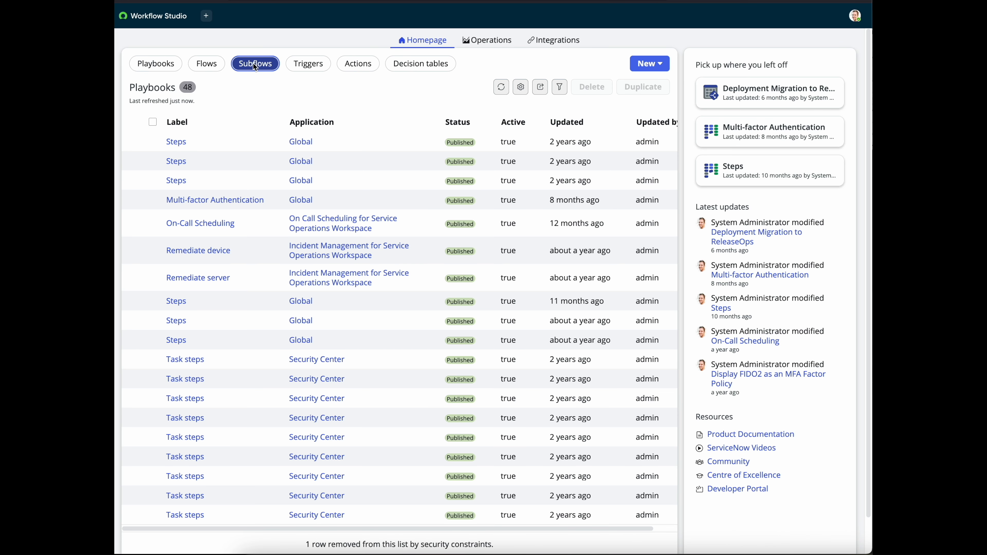
{"action": "left_click", "coordinate": [659, 66]}
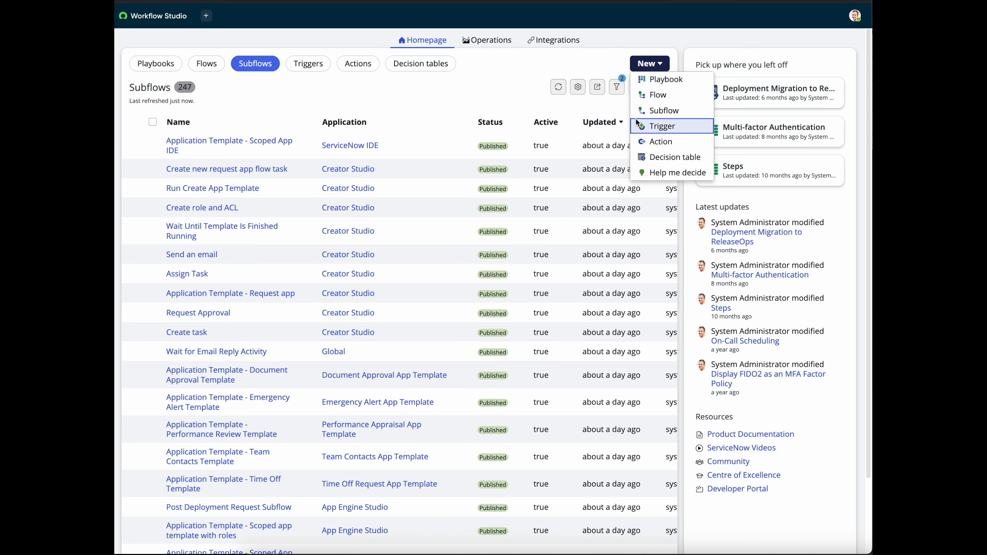
{"action": "left_click", "coordinate": [659, 111]}
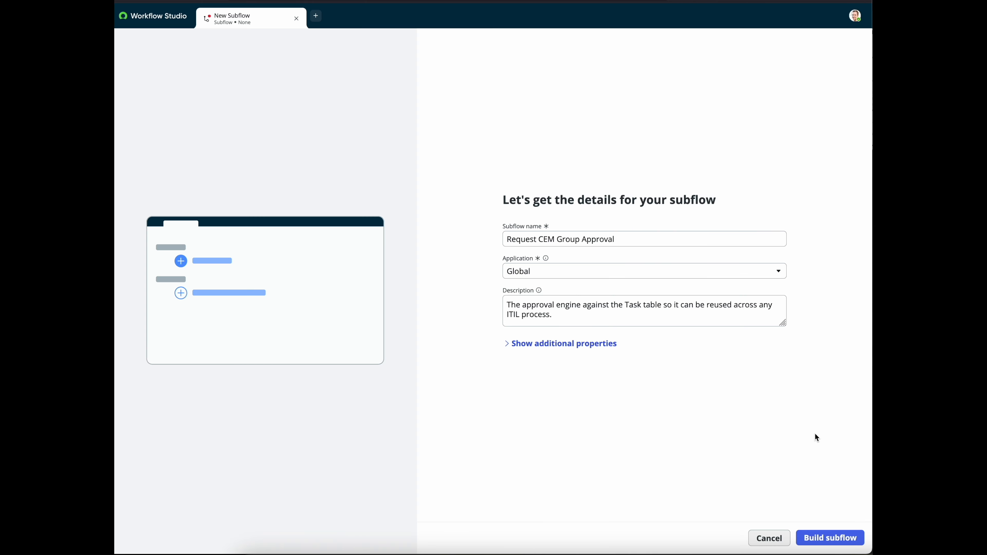
{"action": "left_click", "coordinate": [827, 540]}
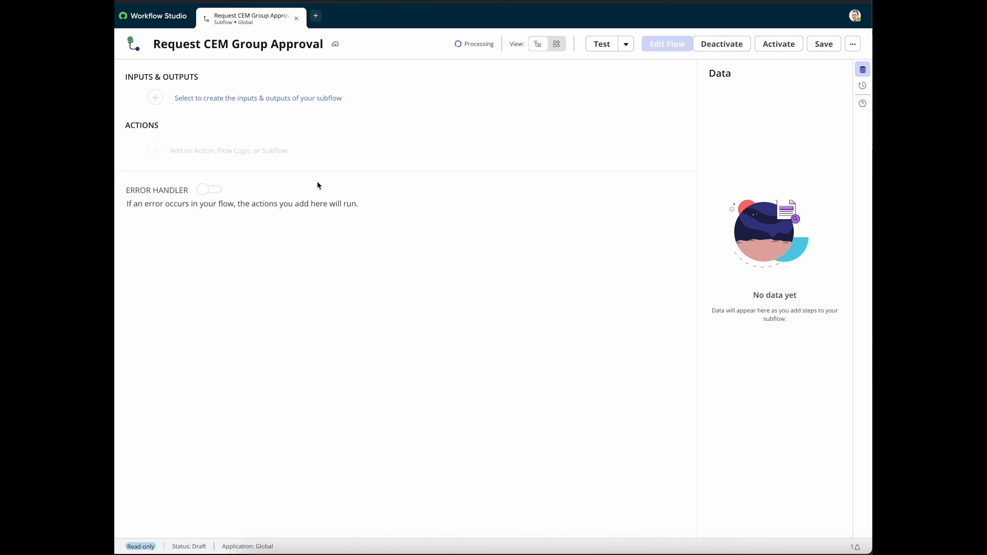
Step: Add a subflow input labelled Request Record Review with the type Reference to the Task [task] table
{"action": "left_click", "coordinate": [199, 100]}
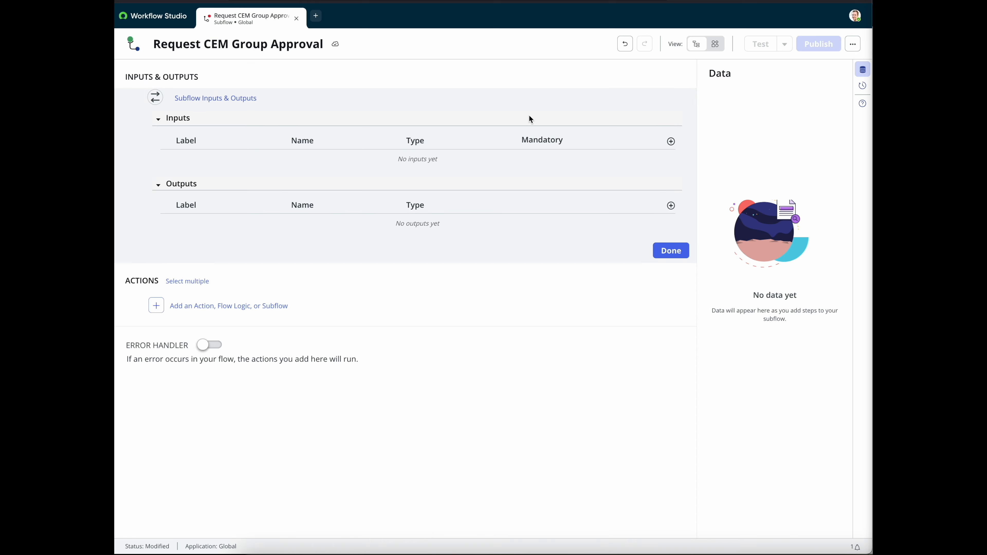
{"action": "left_click", "coordinate": [671, 142]}
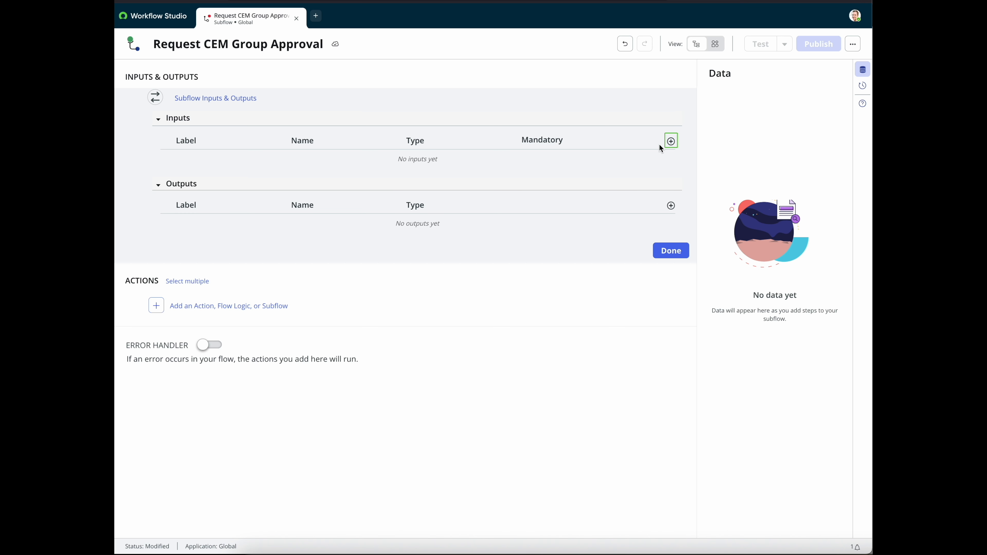
{"action": "left_click", "coordinate": [670, 142]}
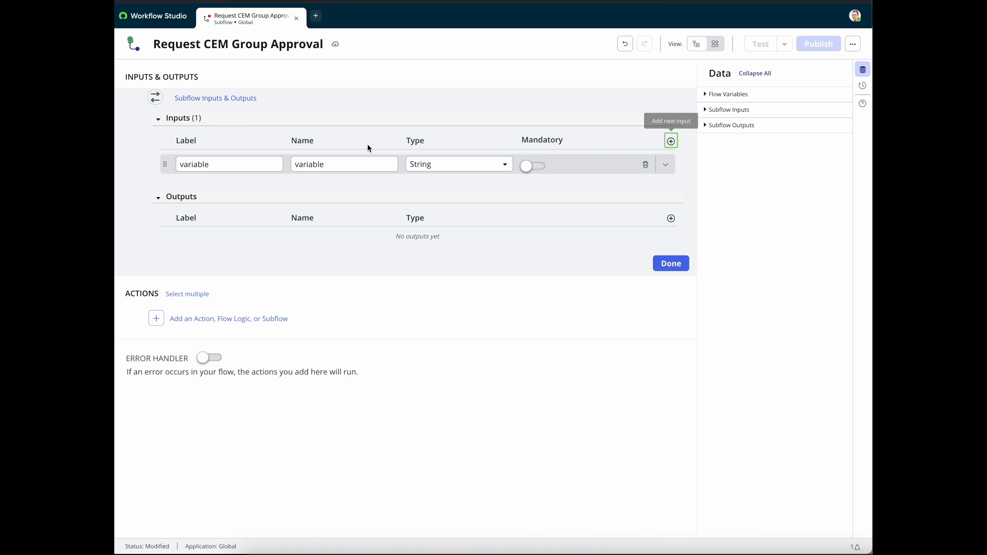
{"action": "double_click", "coordinate": [213, 164]}
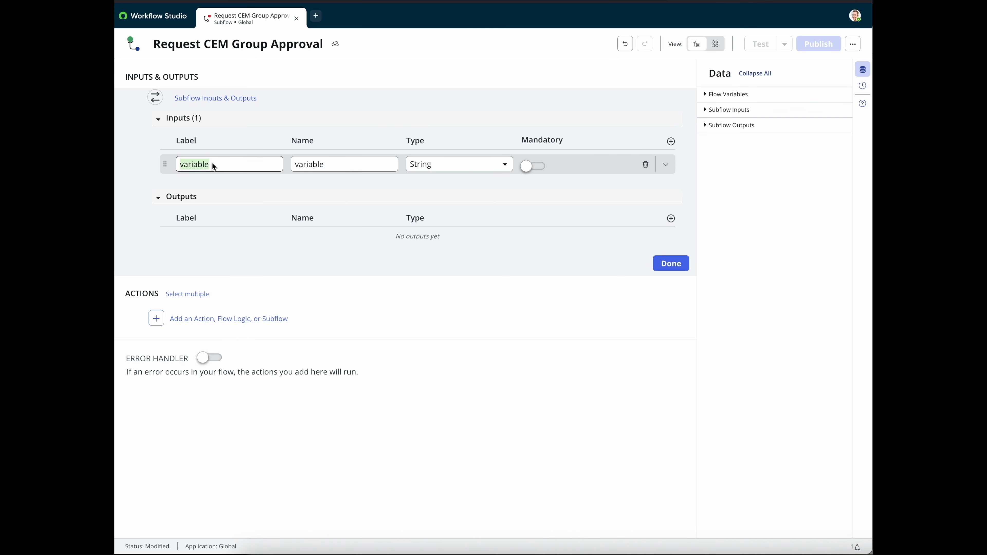
{"action": "type", "text": "Request Record Review"}
{"action": "left_click", "coordinate": [428, 166]}
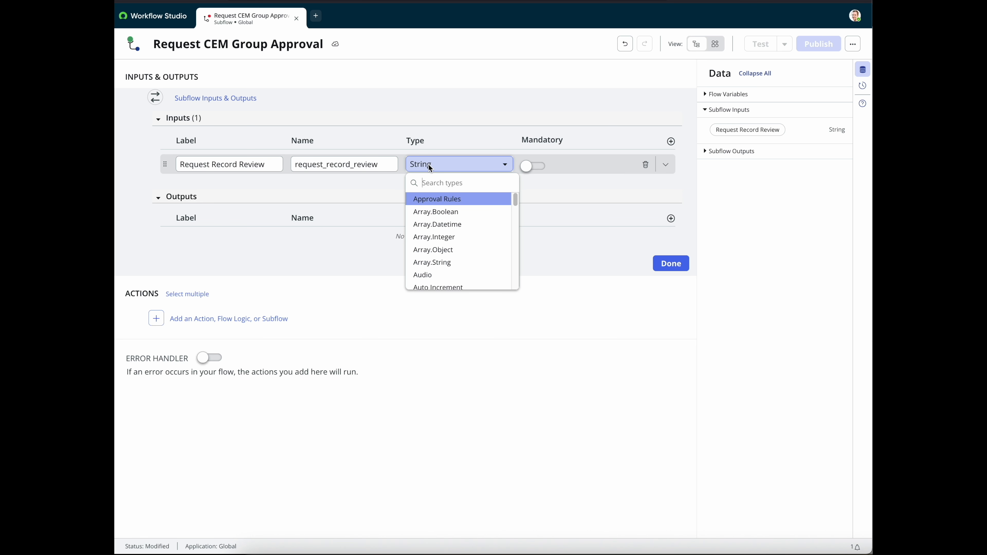
{"action": "type", "text": "re"}
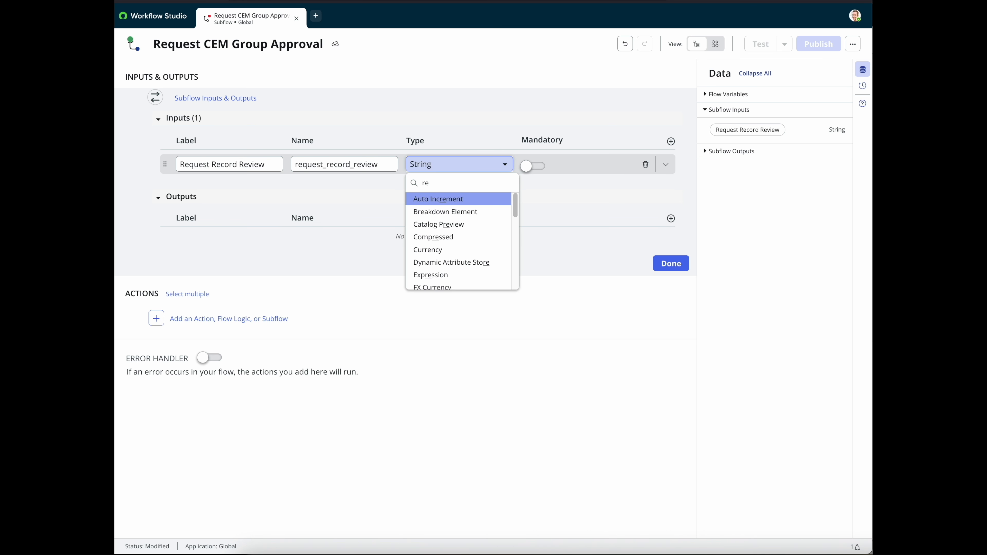
{"action": "type", "text": "f"}
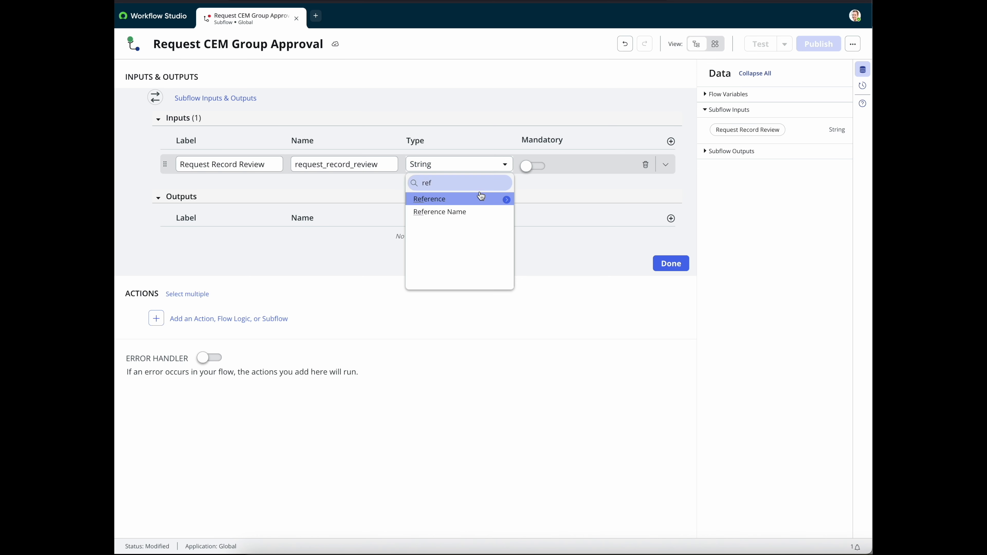
{"action": "left_click", "coordinate": [507, 200]}
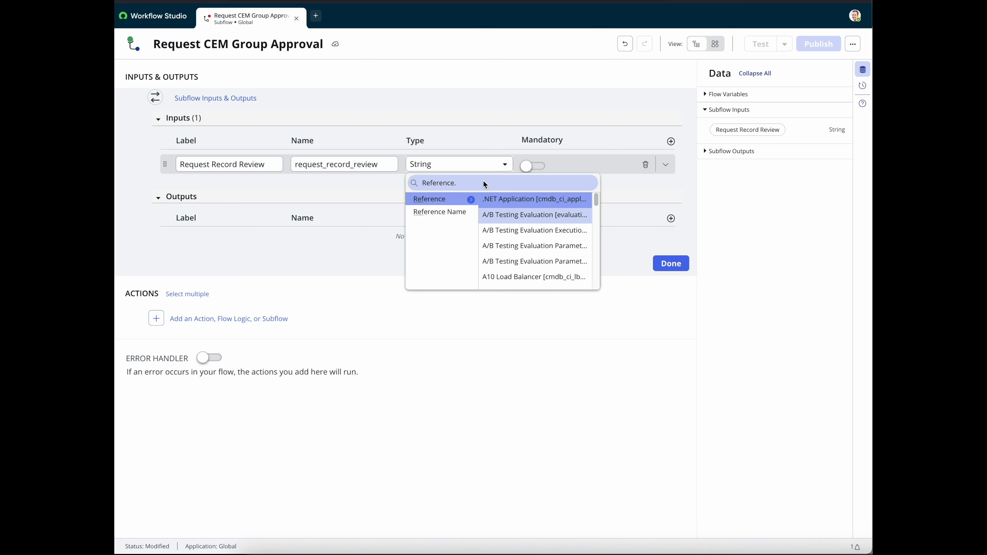
{"action": "type", "text": "[task]"}
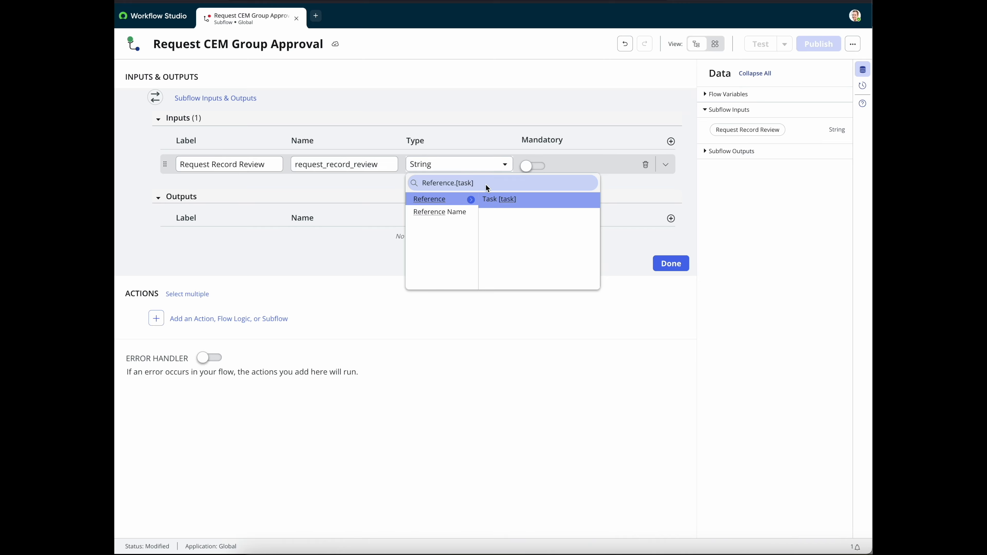
{"action": "left_click", "coordinate": [498, 199]}
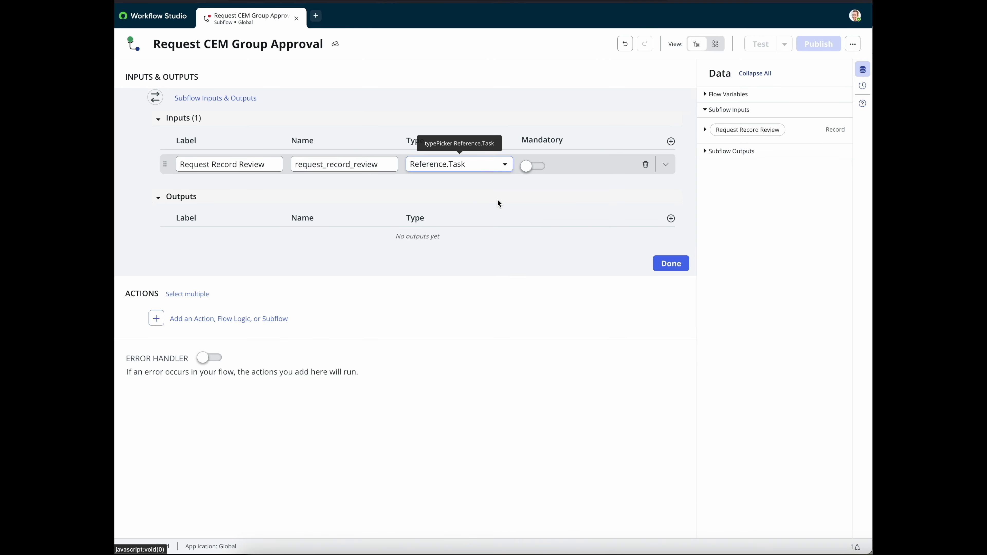
Step: Add a second subflow input labelled Approval Group with the type Reference to the Group [sys_user_group] table
{"action": "left_click", "coordinate": [671, 141]}
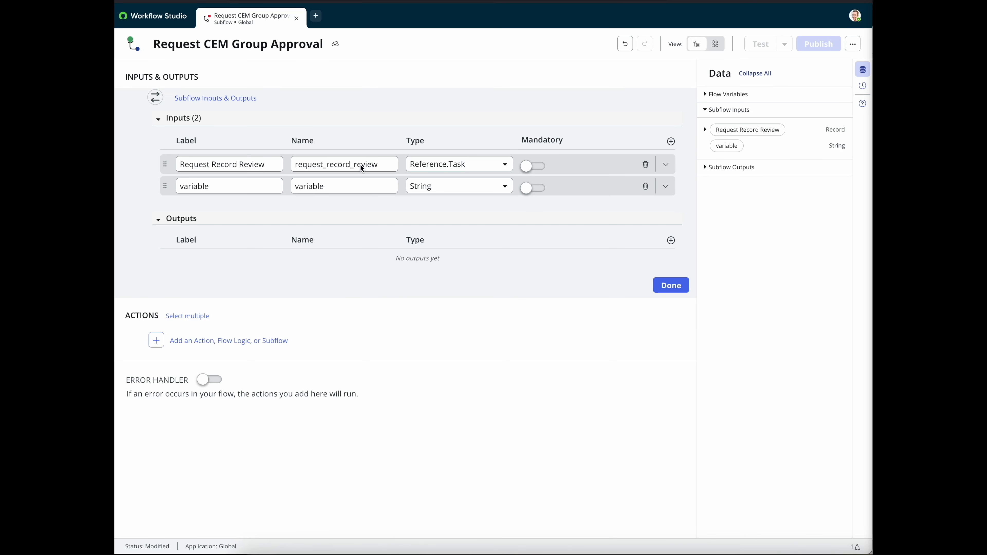
{"action": "left_click", "coordinate": [214, 186]}
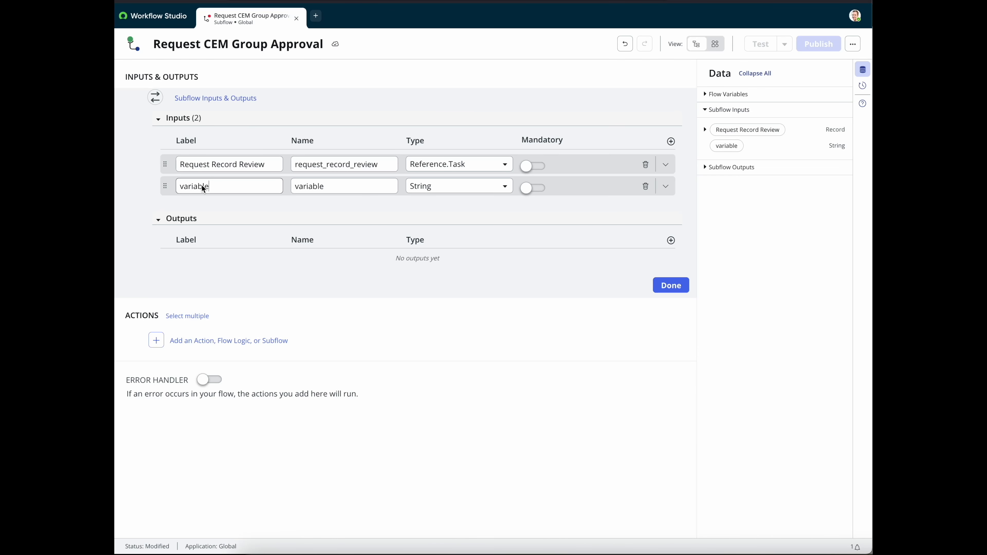
{"action": "double_click", "coordinate": [210, 186]}
{"action": "type", "text": "Approval Group"}
{"action": "key", "text": "Tab"}
{"action": "key", "text": "Tab"}
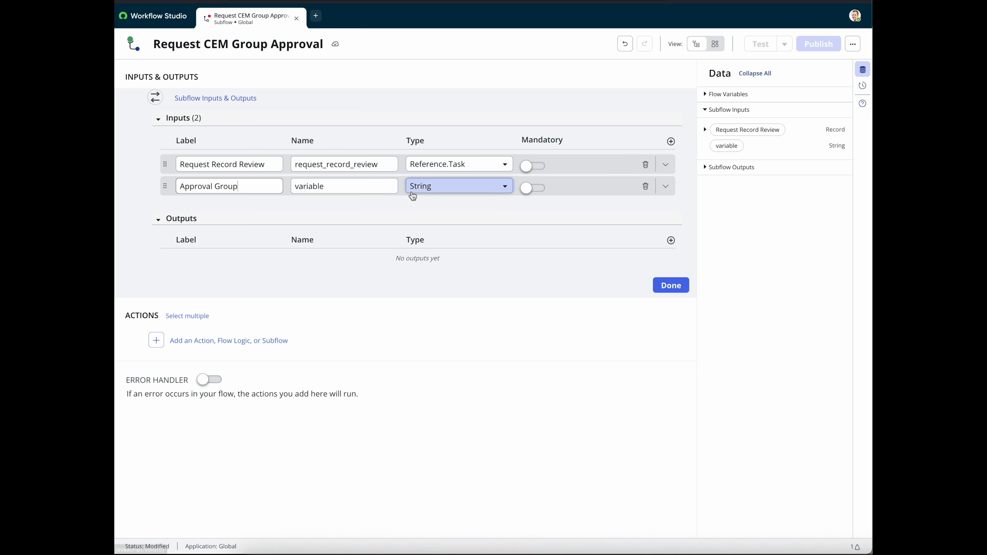
{"action": "left_click", "coordinate": [484, 192]}
{"action": "type", "text": "ref"}
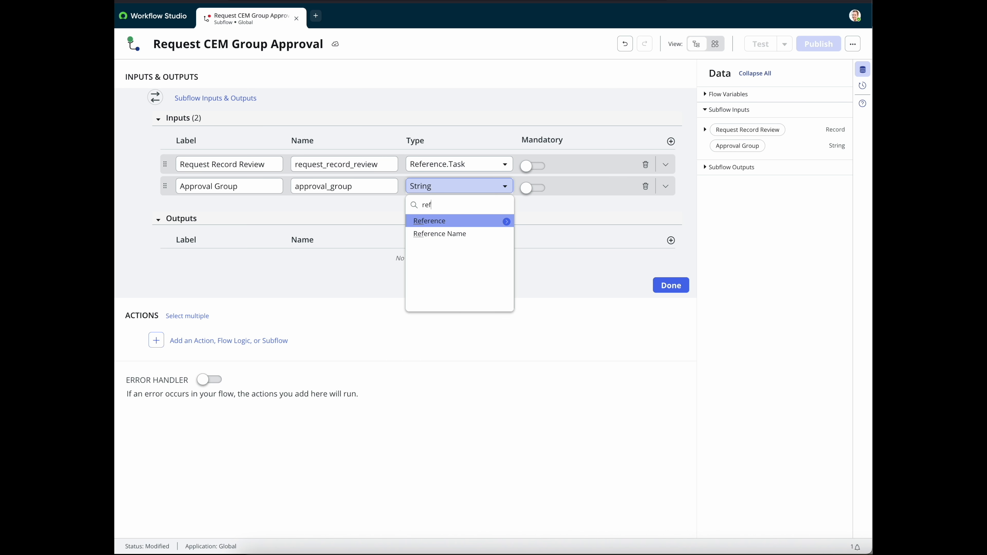
{"action": "left_click", "coordinate": [507, 222]}
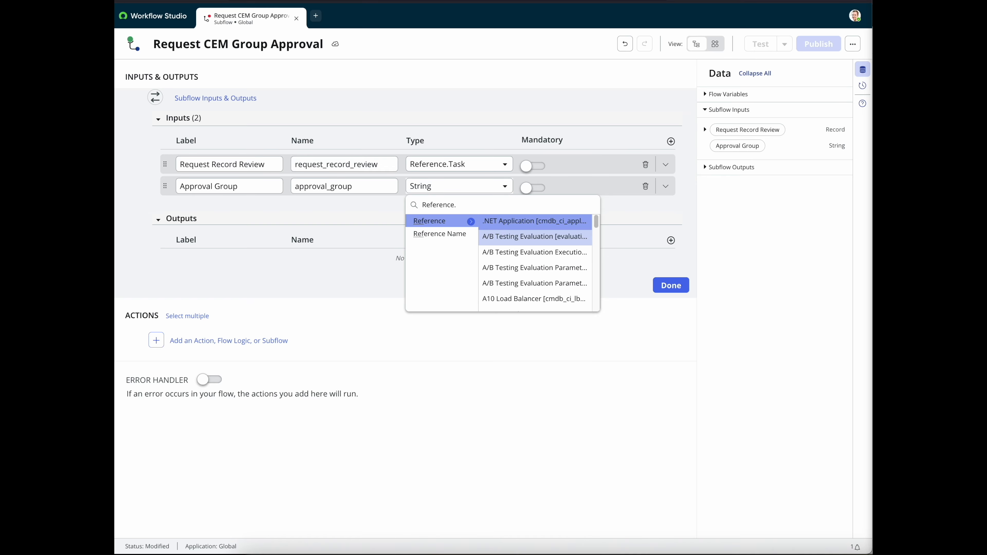
{"action": "left_click", "coordinate": [528, 207]}
{"action": "type", "text": "sys_user_group]"}
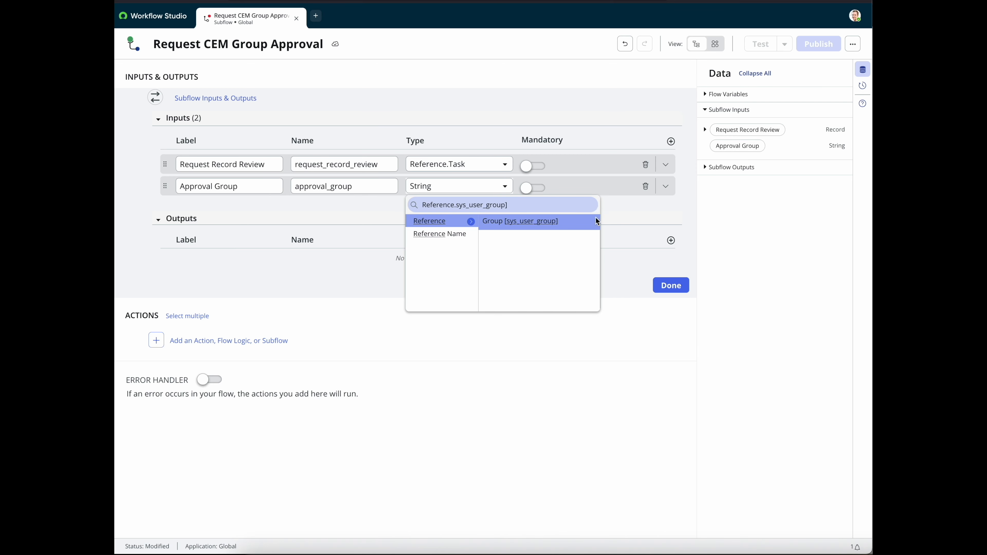
{"action": "left_click", "coordinate": [512, 222]}
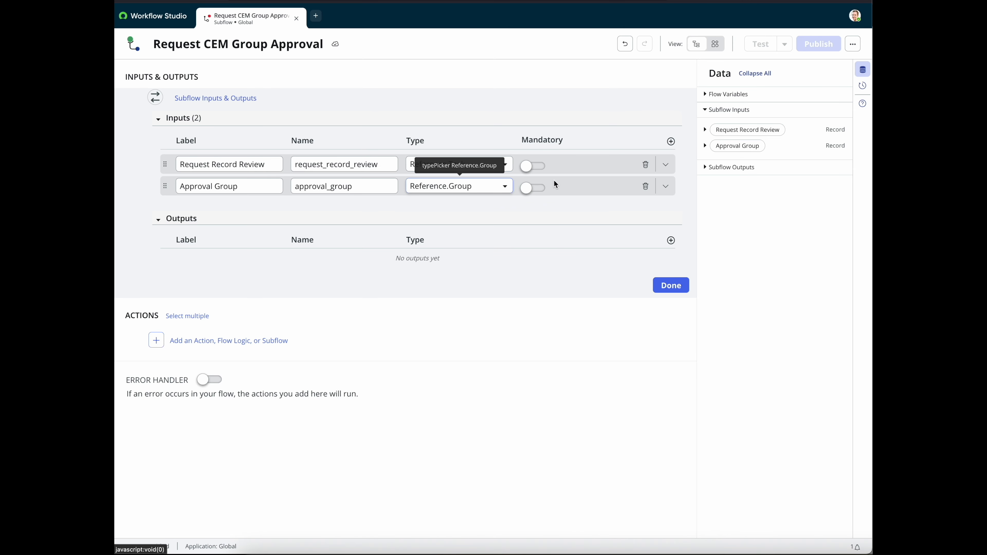
Step: Make both the Request Record Review and Approval Group inputs mandatory and finish editing the subflow inputs and outputs
{"action": "left_click", "coordinate": [541, 167]}
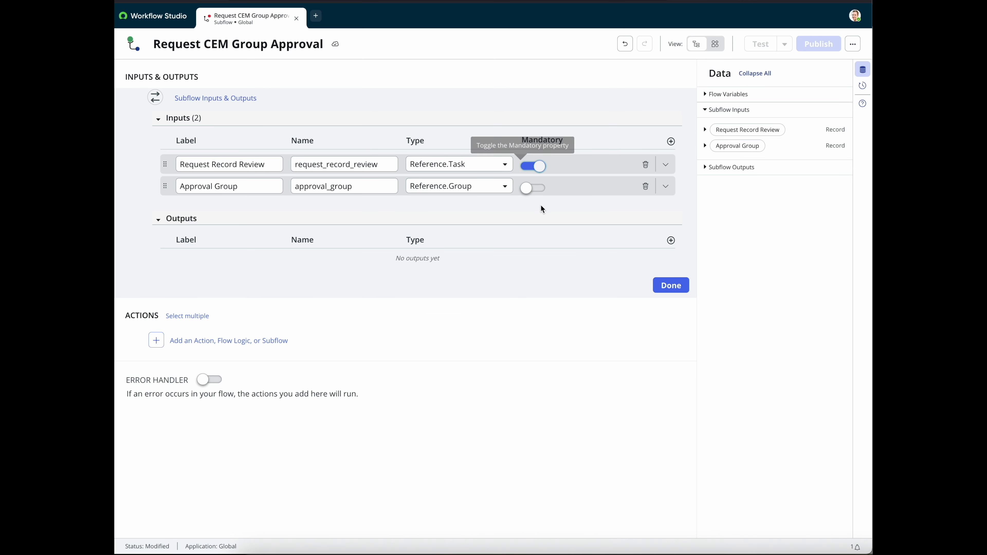
{"action": "left_click", "coordinate": [538, 189]}
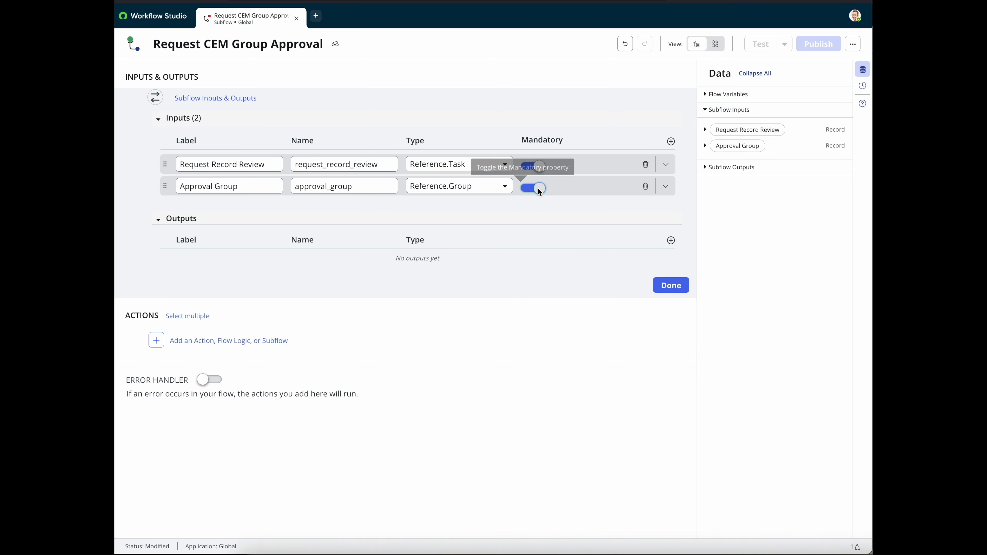
{"action": "left_click", "coordinate": [677, 287]}
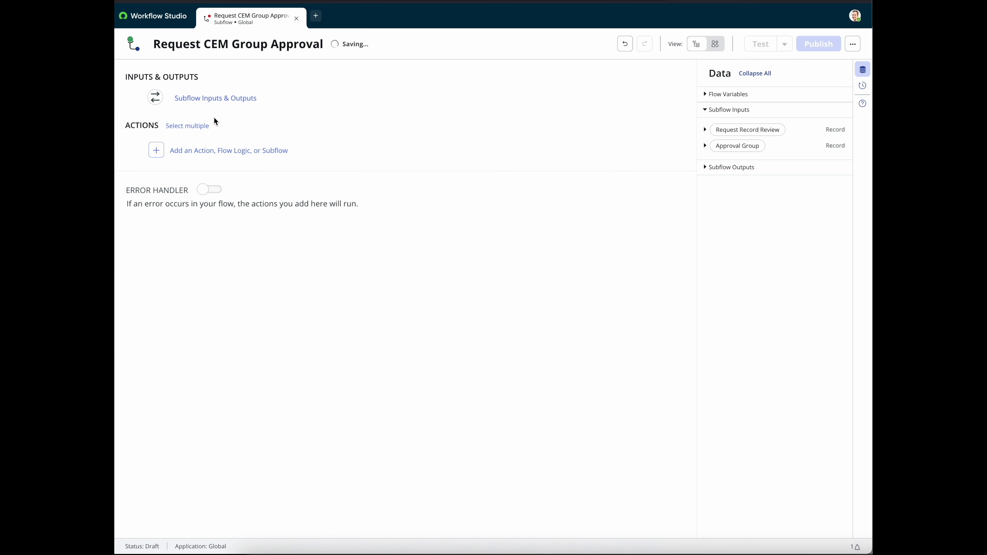
Step: Add a ServiceNow Core Ask For Approval action that uses the Request Record Review input as its record
{"action": "left_click", "coordinate": [192, 152]}
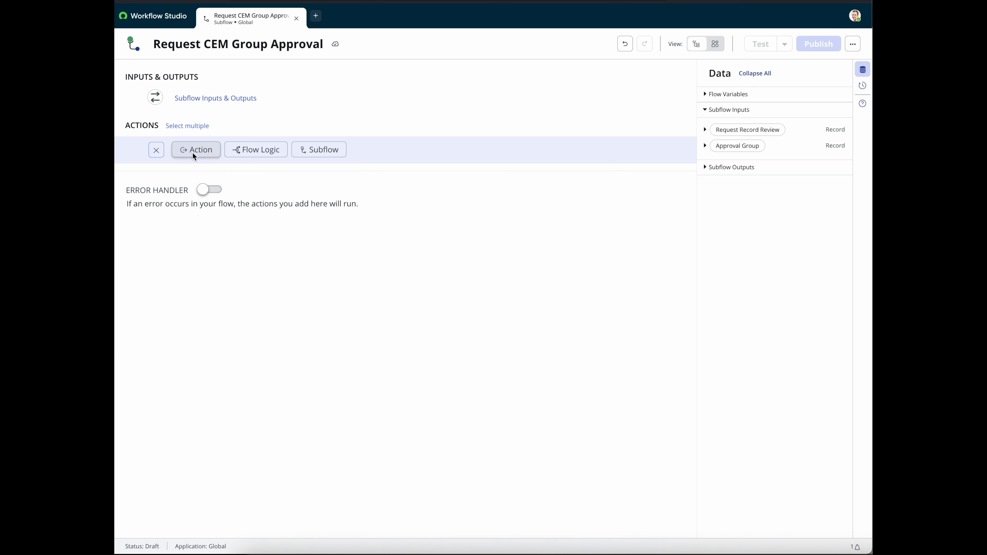
{"action": "left_click", "coordinate": [192, 152]}
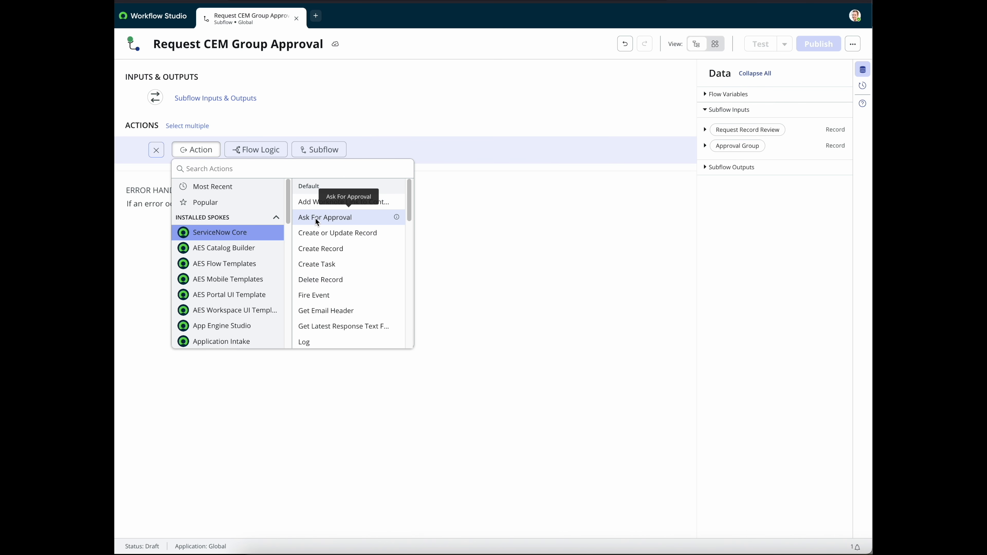
{"action": "left_click", "coordinate": [328, 218]}
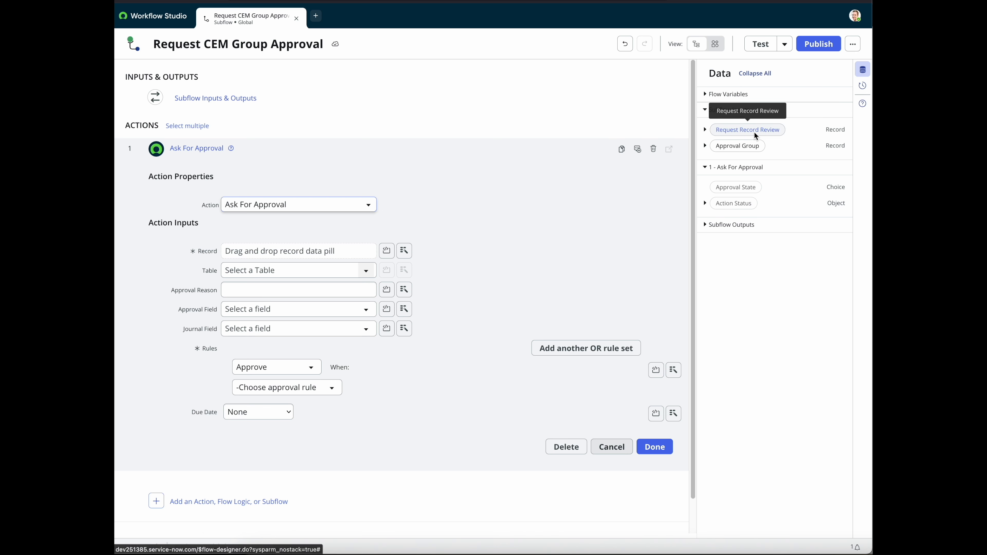
{"action": "left_click_drag", "start_coordinate": [752, 135], "coordinate": [315, 249]}
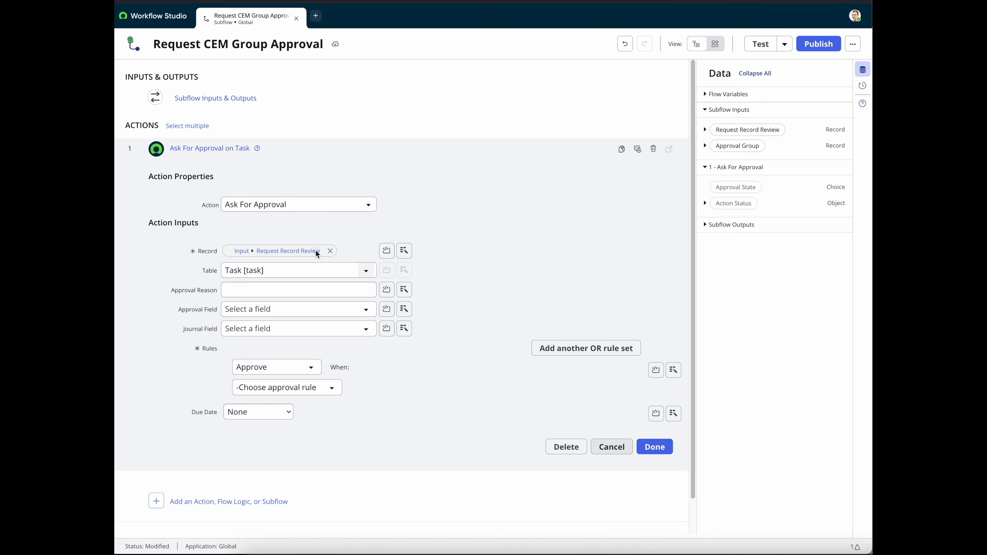
{"action": "left_click", "coordinate": [406, 252]}
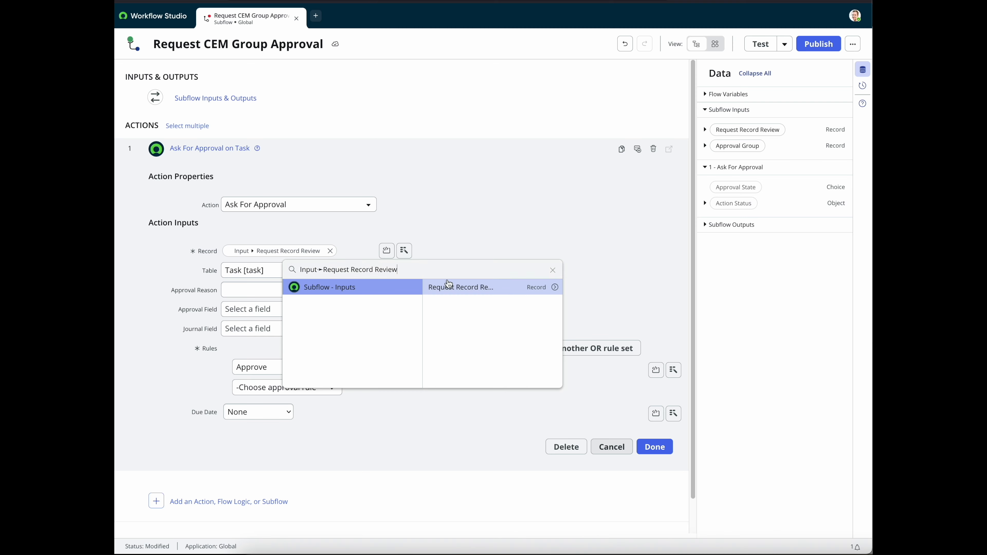
{"action": "key", "text": "Escape"}
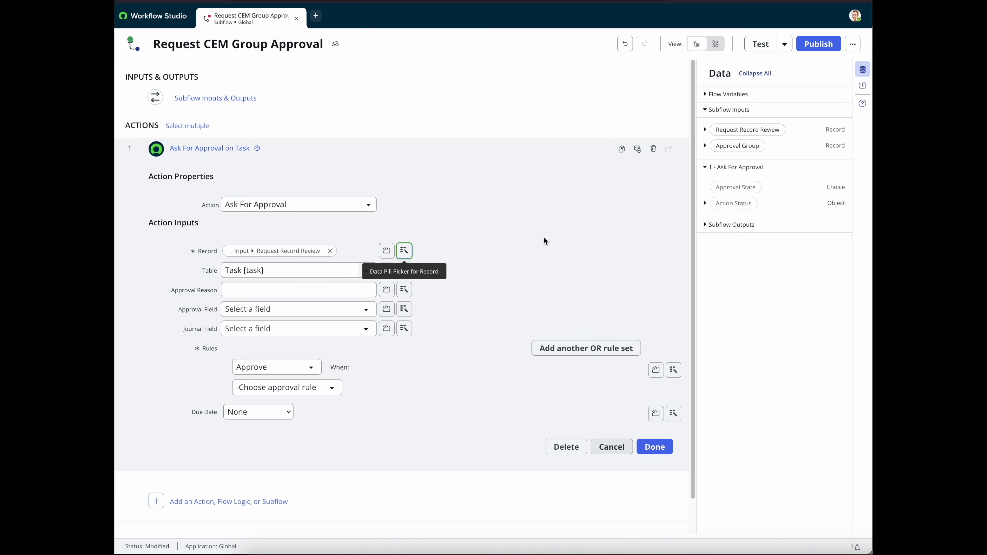
Step: Set the approval reason of the Ask For Approval action to Scope Review
{"action": "left_click", "coordinate": [240, 290]}
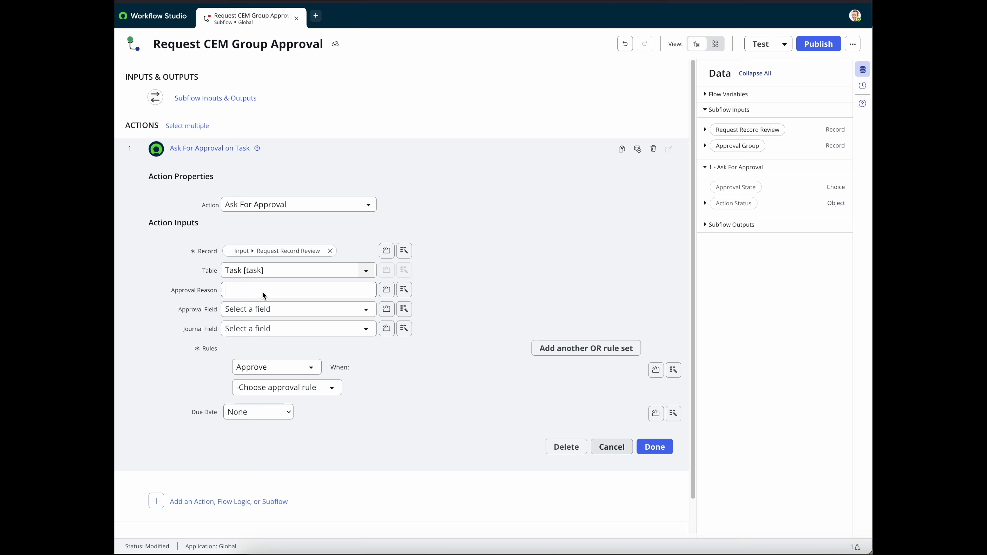
{"action": "type", "text": "Scope Revie"}
{"action": "type", "text": "w"}
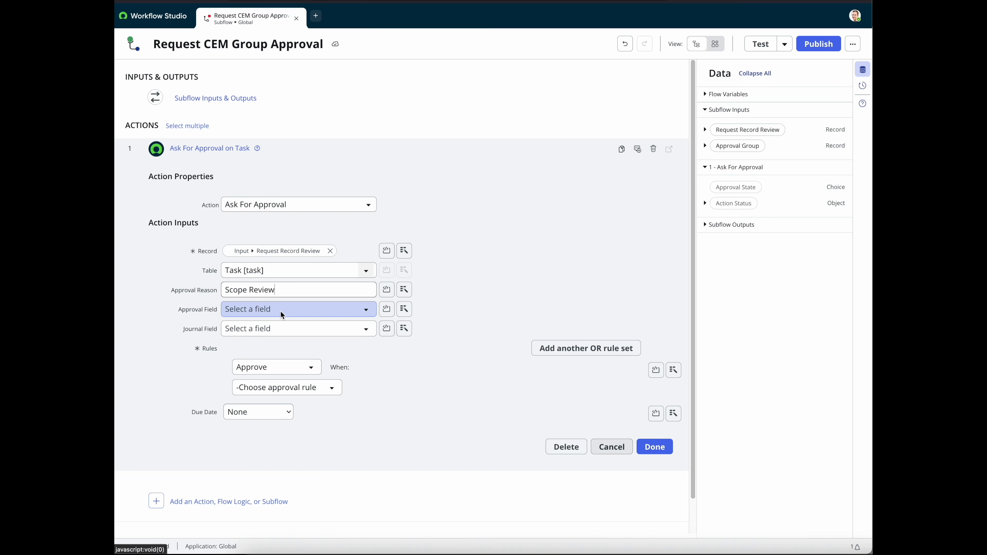
Step: Set the rule to Approve or Reject when anyone approves or rejects from the Approval Group input, and finish the action
{"action": "left_click", "coordinate": [309, 373]}
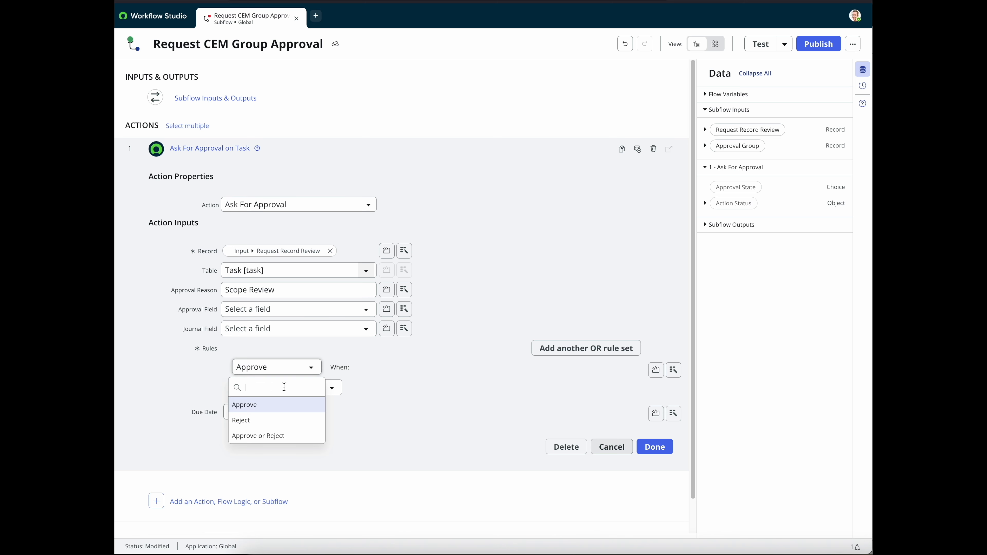
{"action": "left_click", "coordinate": [257, 434]}
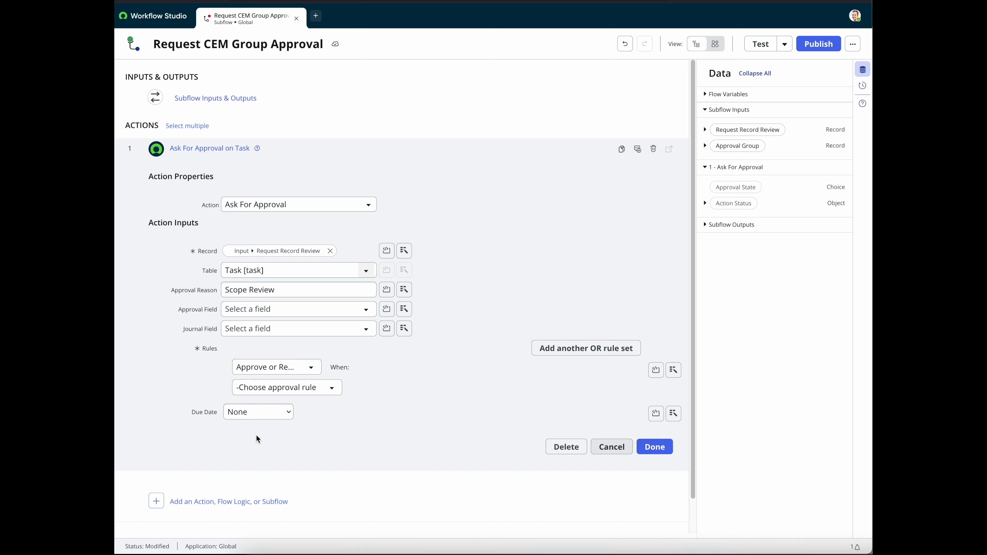
{"action": "left_click", "coordinate": [336, 393]}
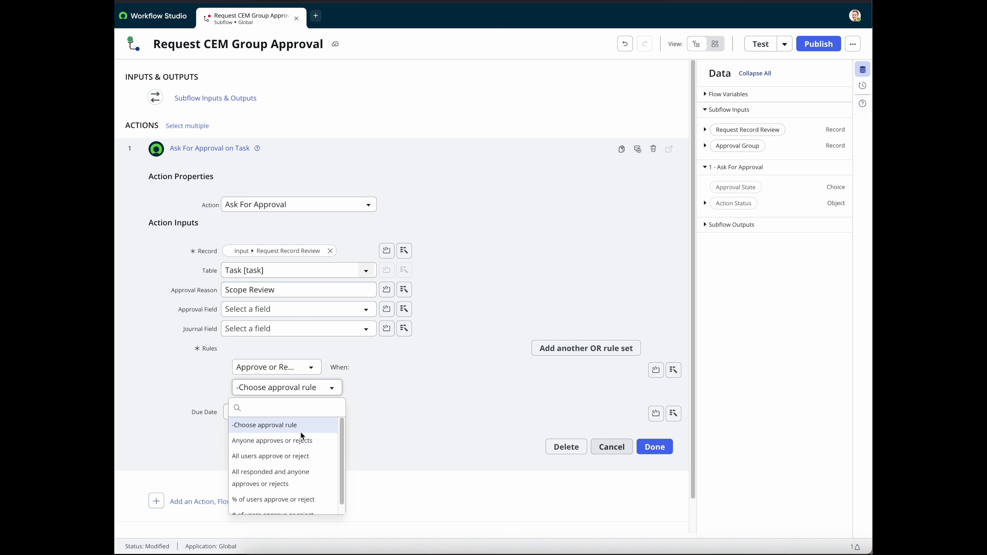
{"action": "left_click", "coordinate": [273, 444]}
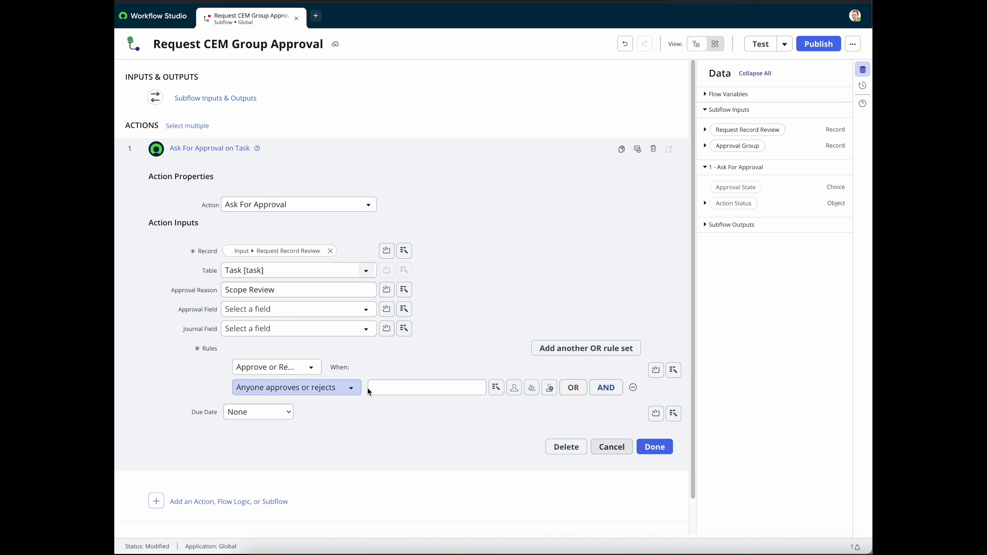
{"action": "left_click", "coordinate": [496, 388]}
{"action": "left_click", "coordinate": [491, 424]}
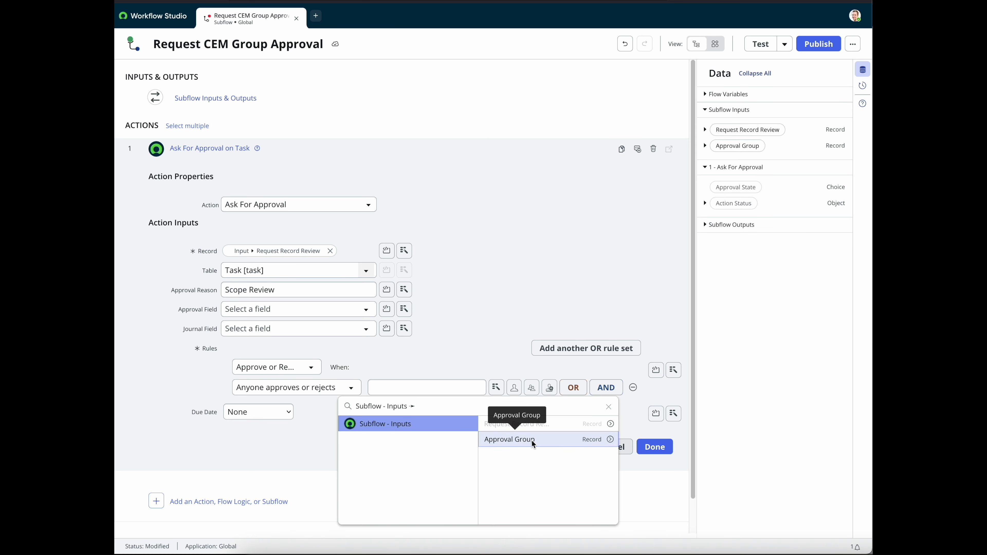
{"action": "left_click", "coordinate": [532, 440]}
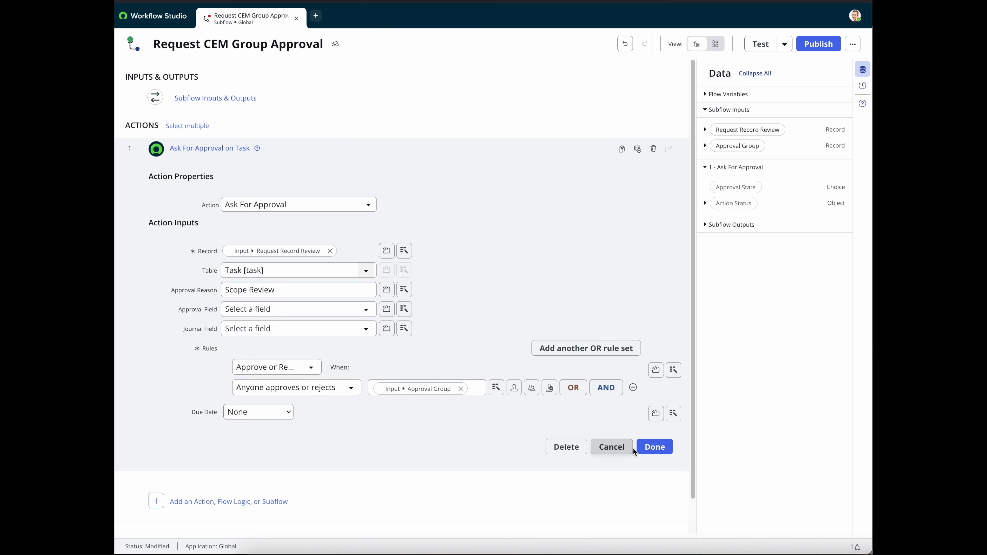
{"action": "left_click", "coordinate": [657, 447]}
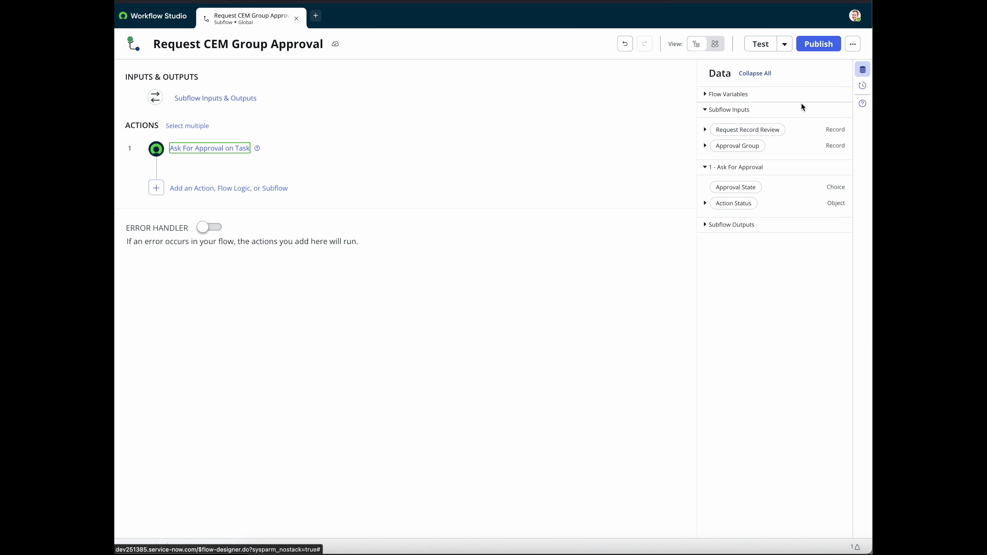
Step: Publish the Request CEM Group Approval subflow and show the list of flows on the Workflow Studio homepage
{"action": "left_click", "coordinate": [817, 45]}
{"action": "left_click", "coordinate": [646, 142]}
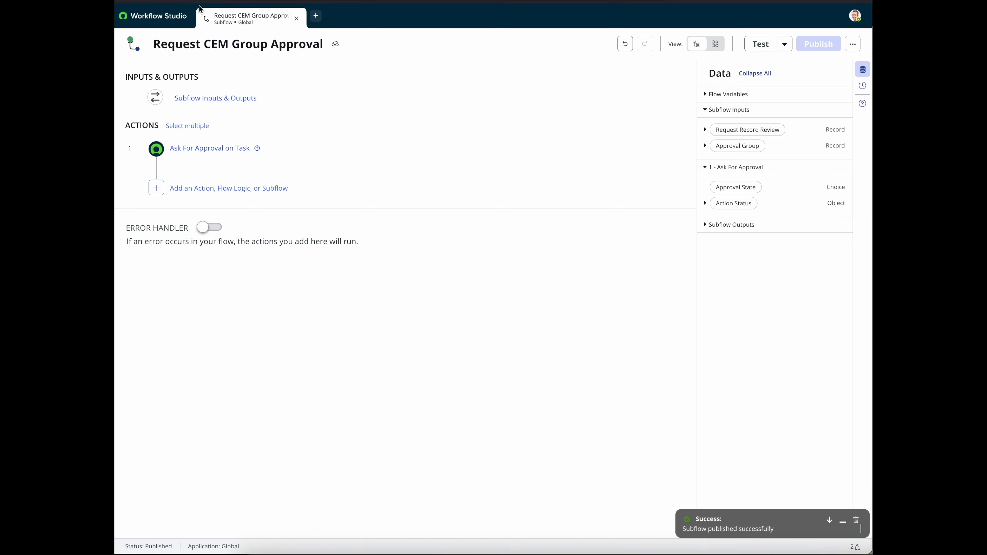
{"action": "left_click", "coordinate": [155, 15]}
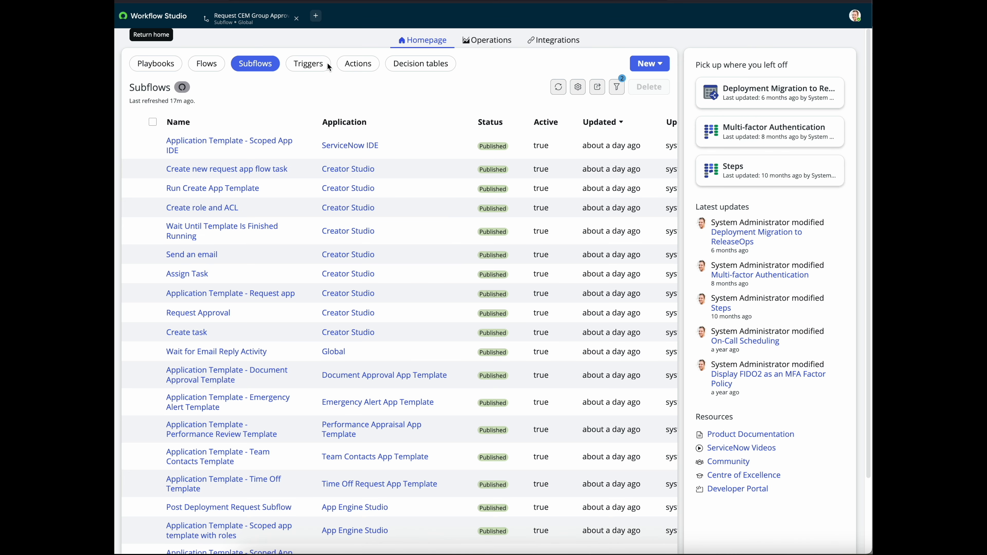
{"action": "left_click", "coordinate": [203, 63]}
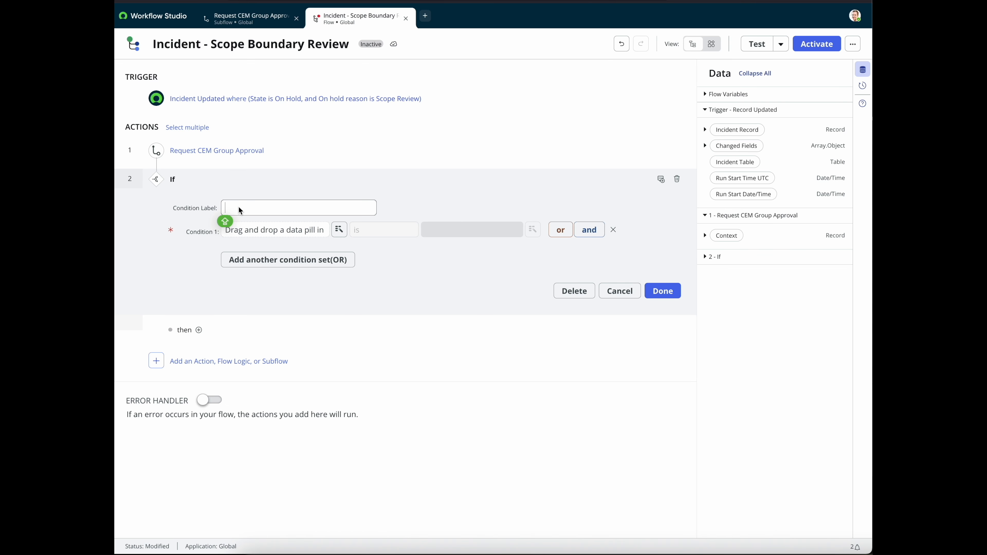
Step: Label the If condition Approved - Review Request and require the trigger incident record's Approval to be Approved
{"action": "type", "text": "Approved - Review Request"}
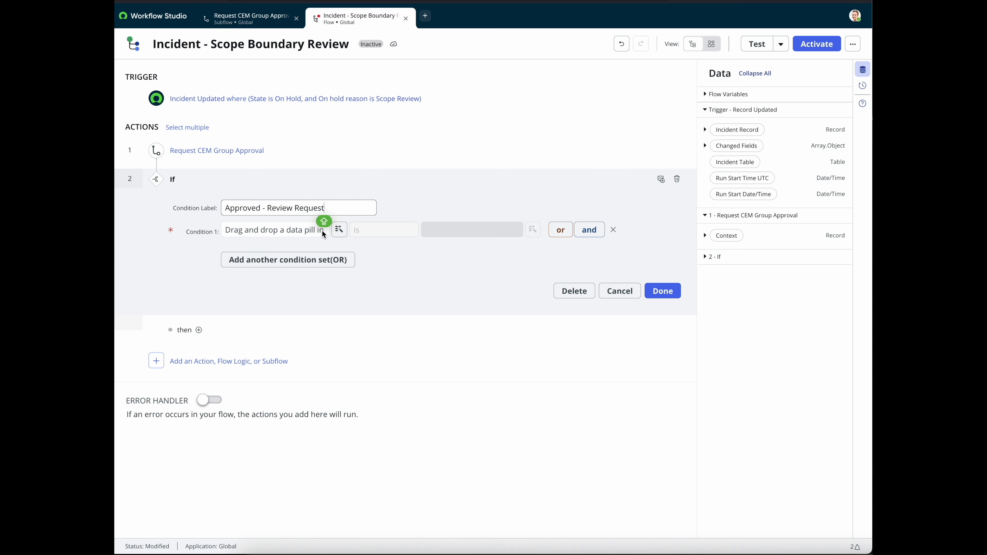
{"action": "left_click", "coordinate": [339, 230]}
{"action": "left_click", "coordinate": [359, 272]}
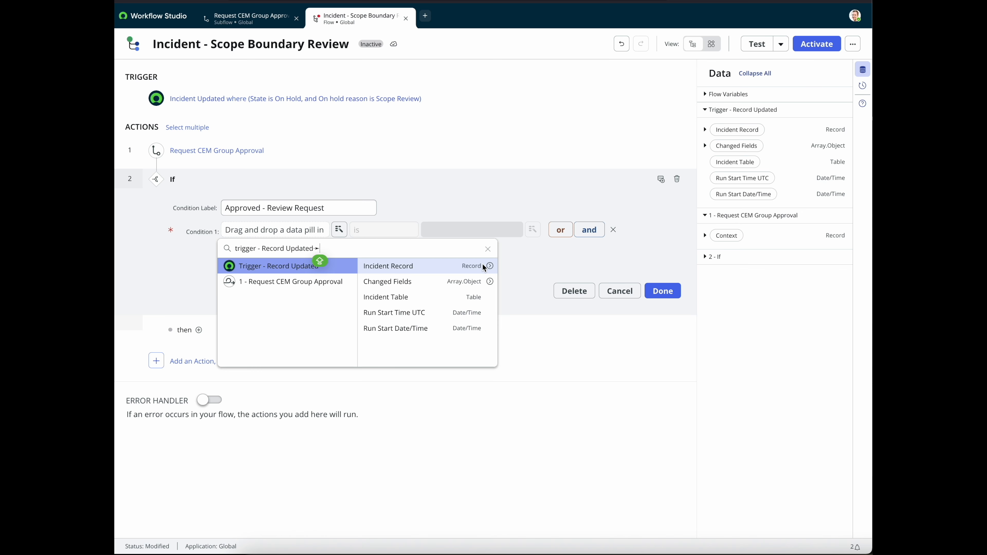
{"action": "left_click", "coordinate": [489, 266]}
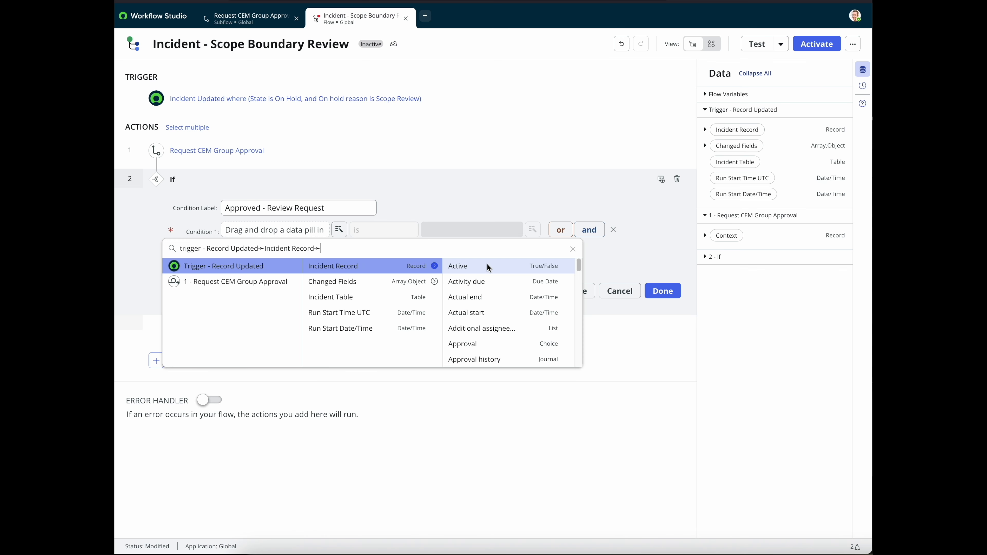
{"action": "left_click", "coordinate": [481, 339]}
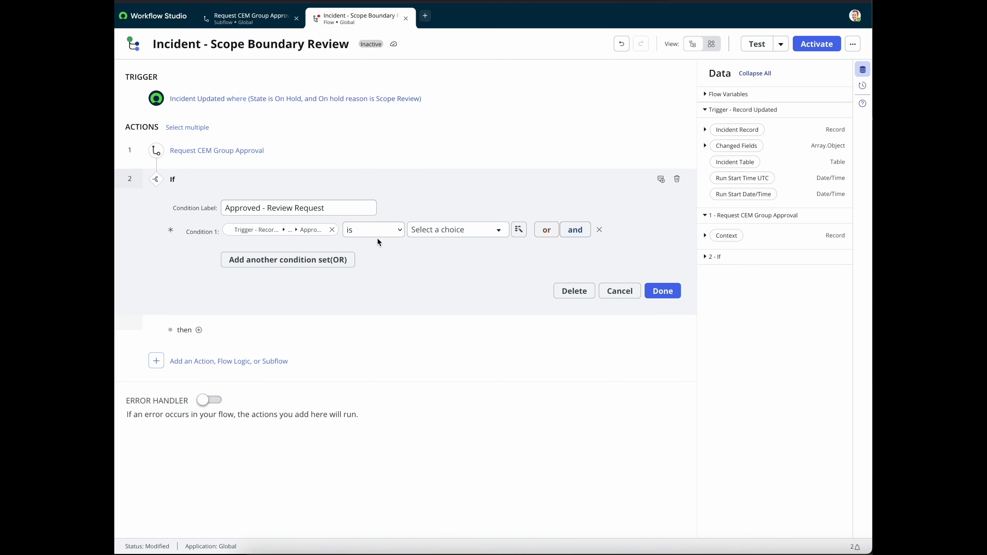
{"action": "left_click", "coordinate": [483, 232]}
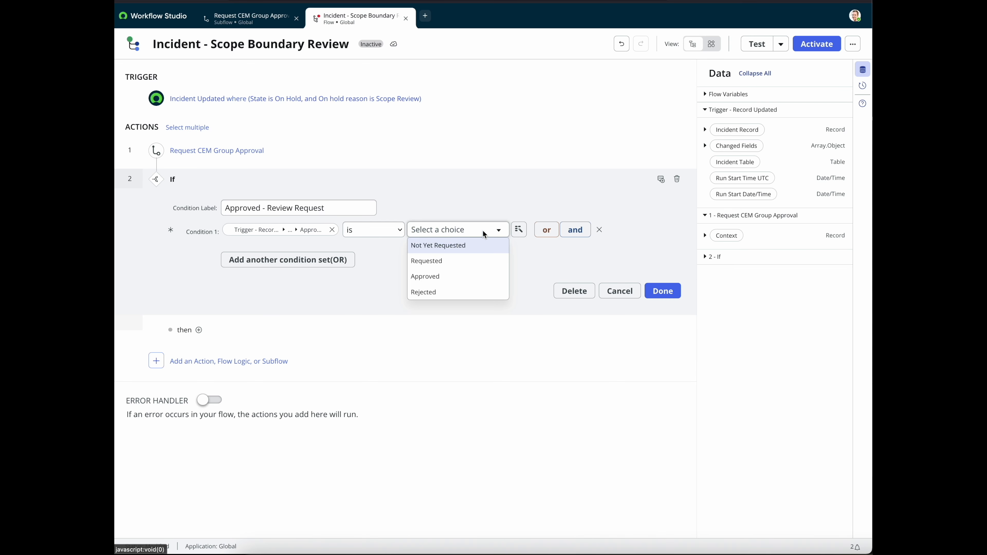
{"action": "left_click", "coordinate": [455, 275]}
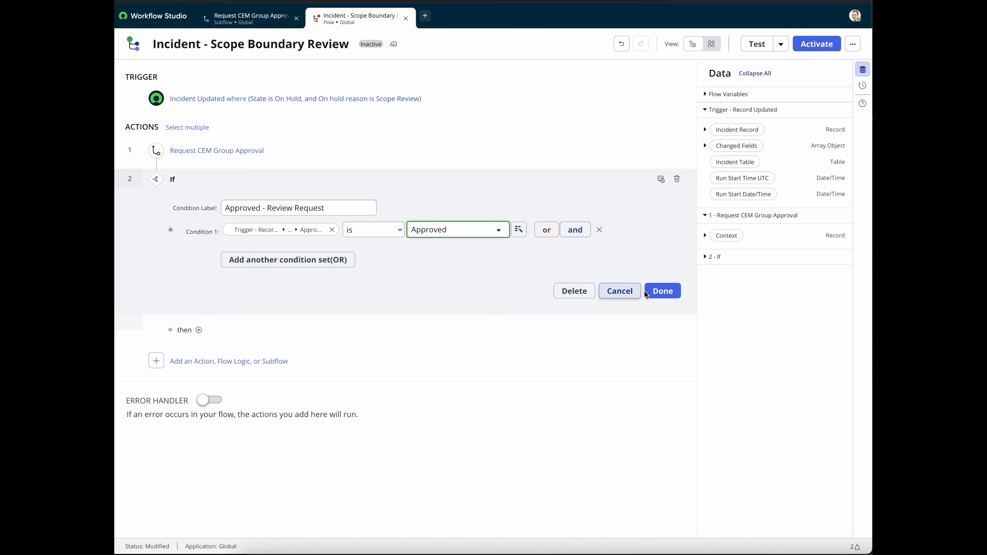
{"action": "left_click", "coordinate": [668, 295]}
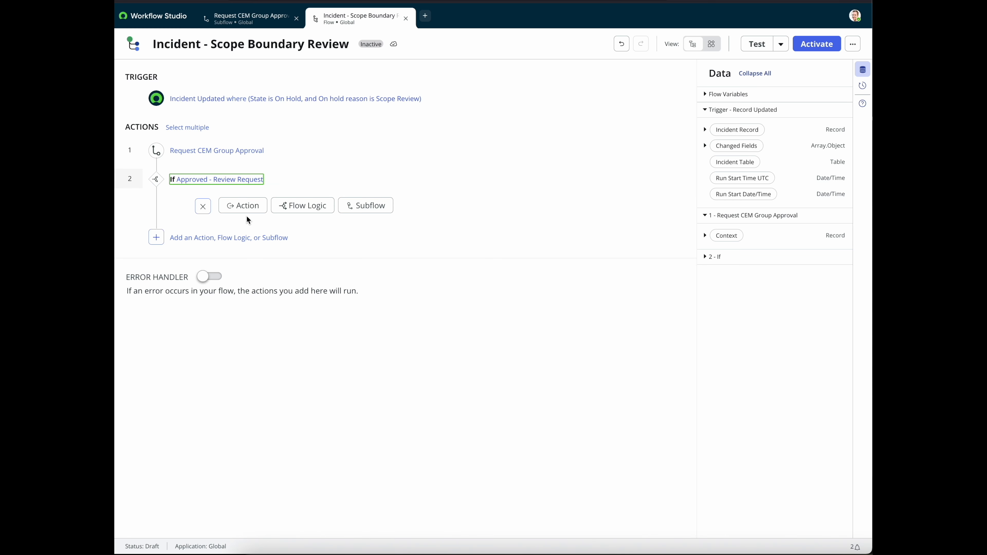
Step: Add an Update Record action under the If branch that uses the trigger's Incident Record
{"action": "left_click", "coordinate": [240, 206]}
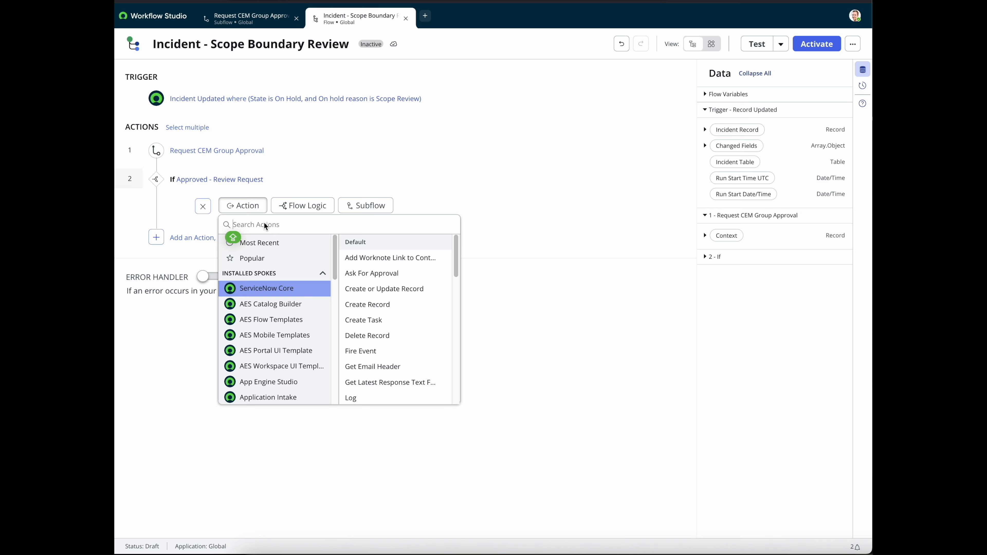
{"action": "type", "text": "UPDA"}
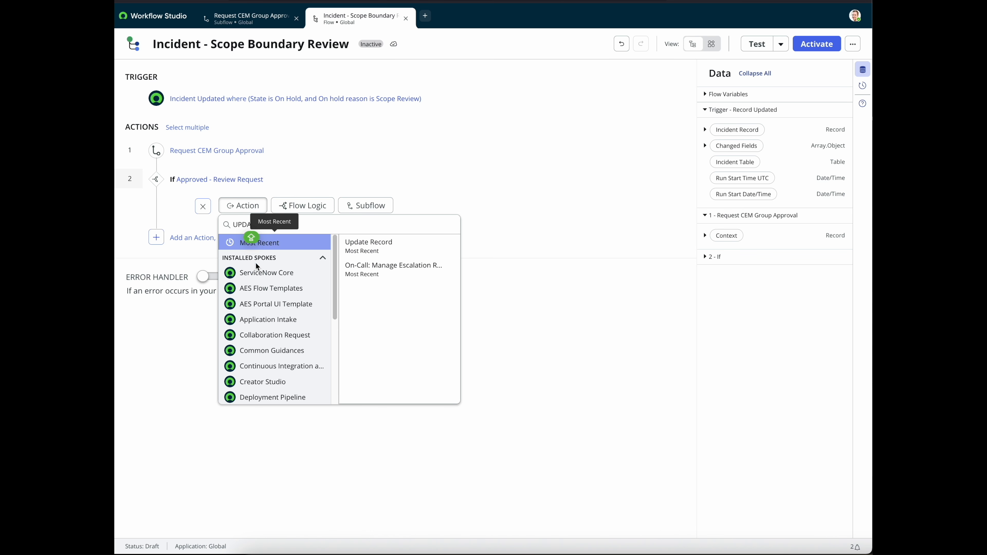
{"action": "left_click", "coordinate": [399, 251]}
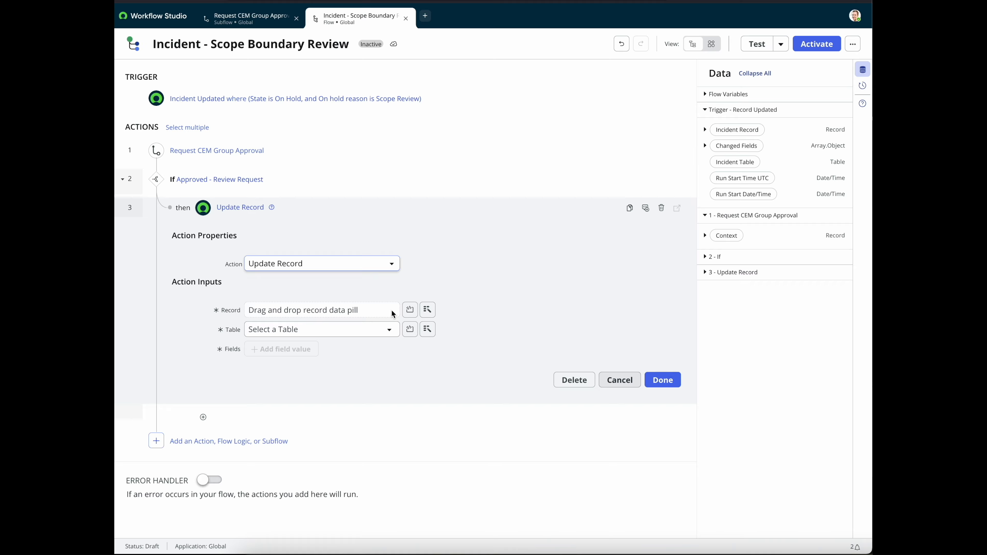
{"action": "left_click", "coordinate": [426, 310]}
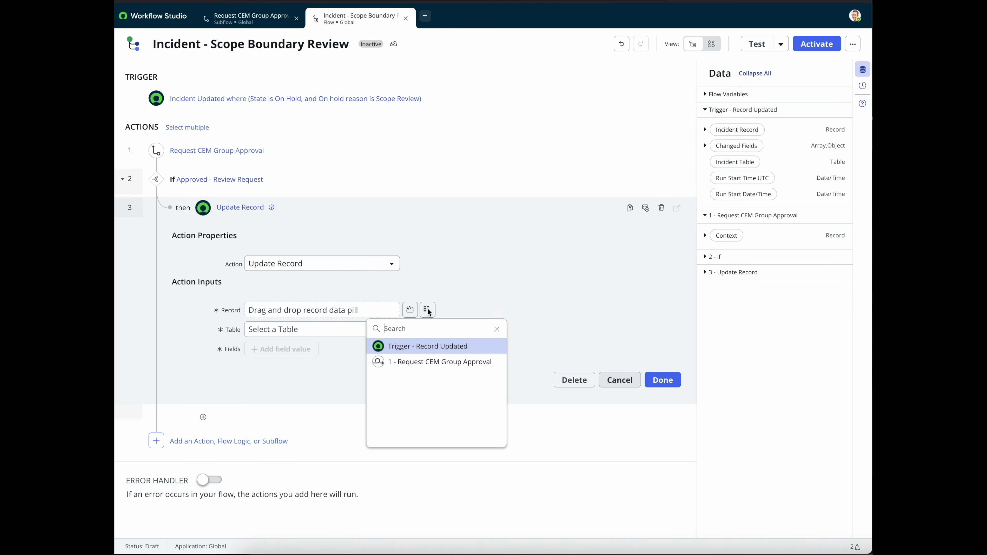
{"action": "left_click", "coordinate": [491, 348]}
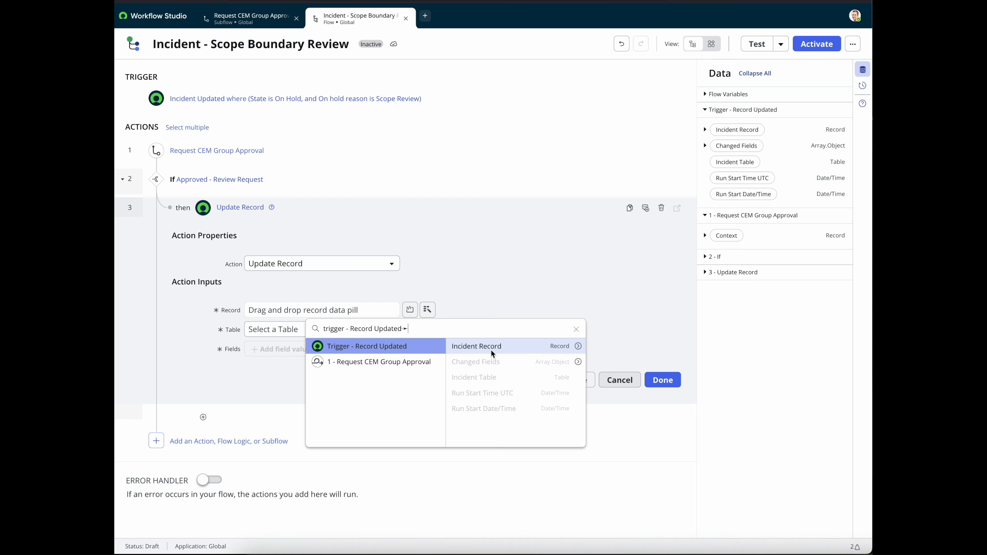
{"action": "left_click", "coordinate": [576, 347]}
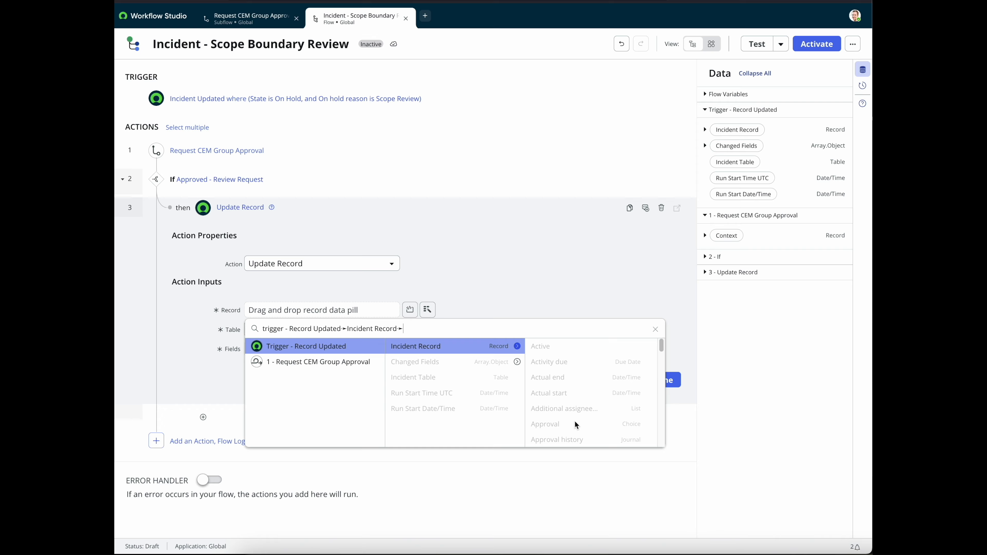
{"action": "left_click", "coordinate": [496, 347]}
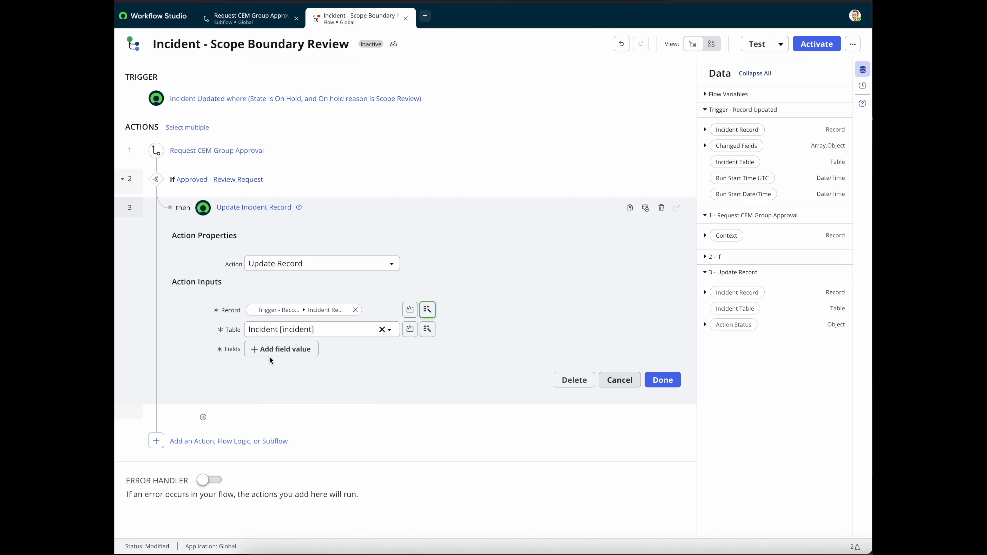
Step: Have the Update Record action set the incident's State field to In Progress
{"action": "left_click", "coordinate": [264, 350]}
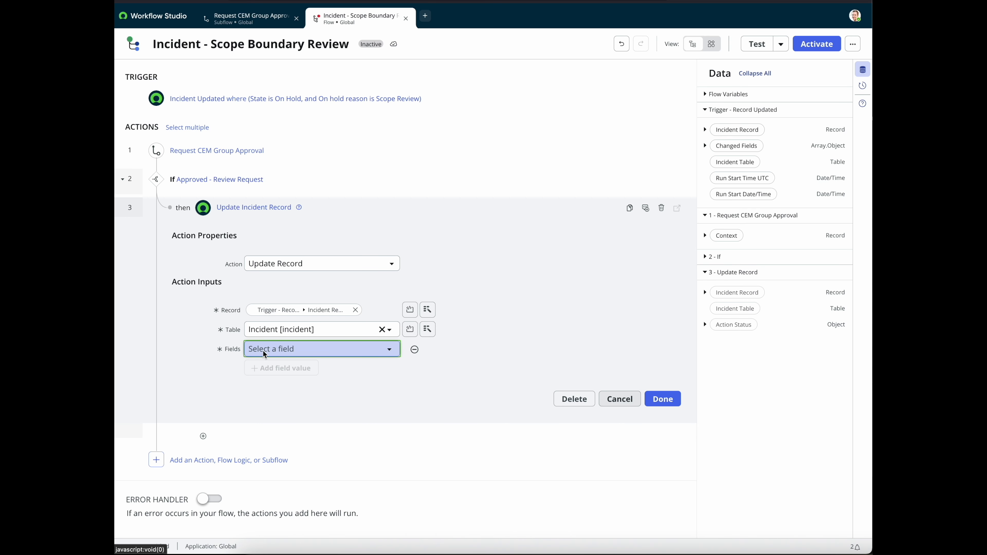
{"action": "left_click", "coordinate": [268, 350]}
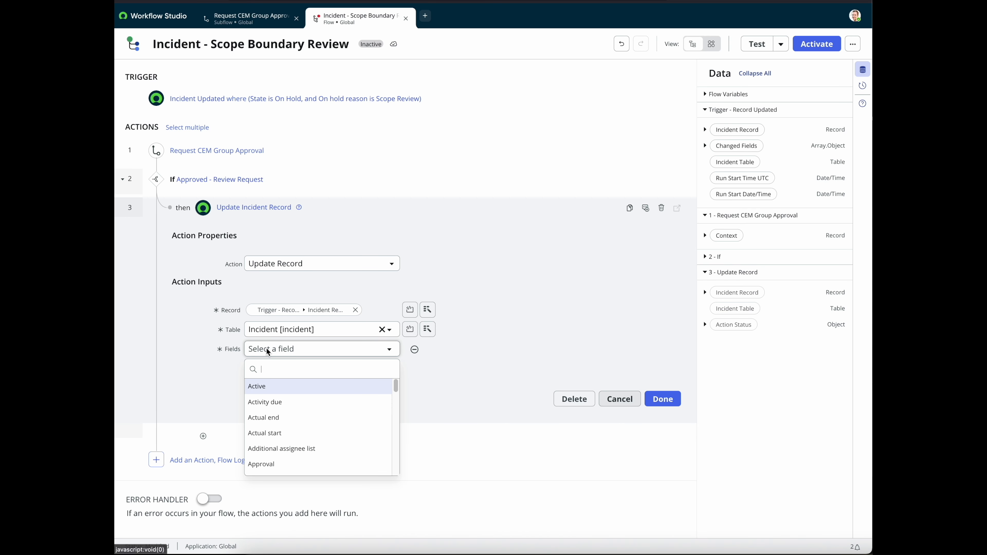
{"action": "type", "text": "Sta"}
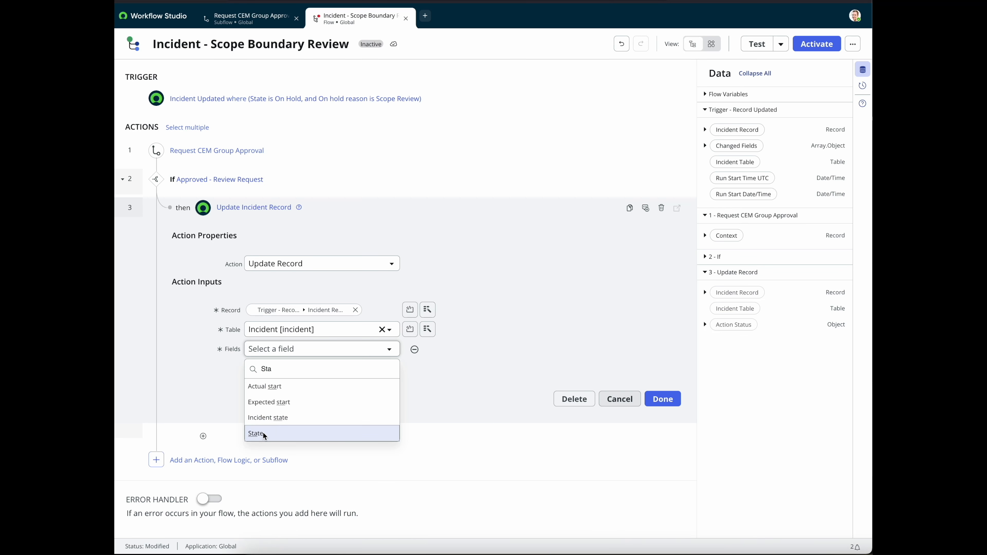
{"action": "left_click", "coordinate": [265, 434]}
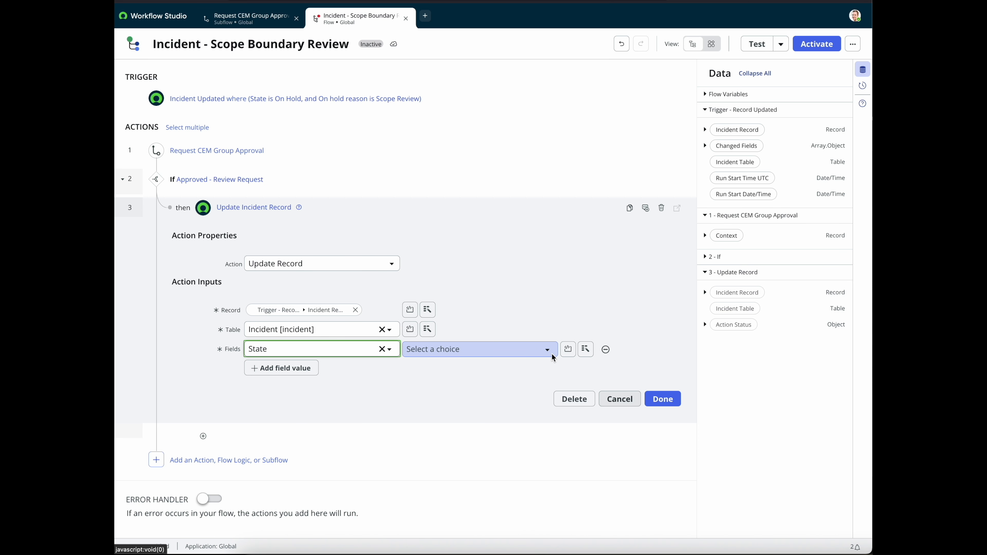
{"action": "left_click", "coordinate": [545, 351]}
{"action": "left_click", "coordinate": [452, 381]}
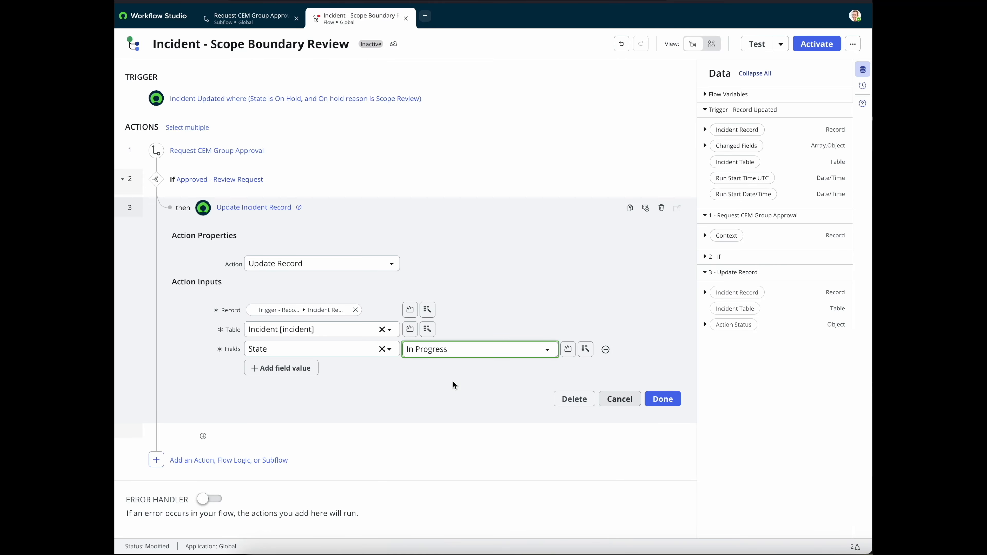
Step: Add a Work notes value of "Scope approved. Work may continue." to the Update Record action and finish the action
{"action": "left_click", "coordinate": [274, 368]}
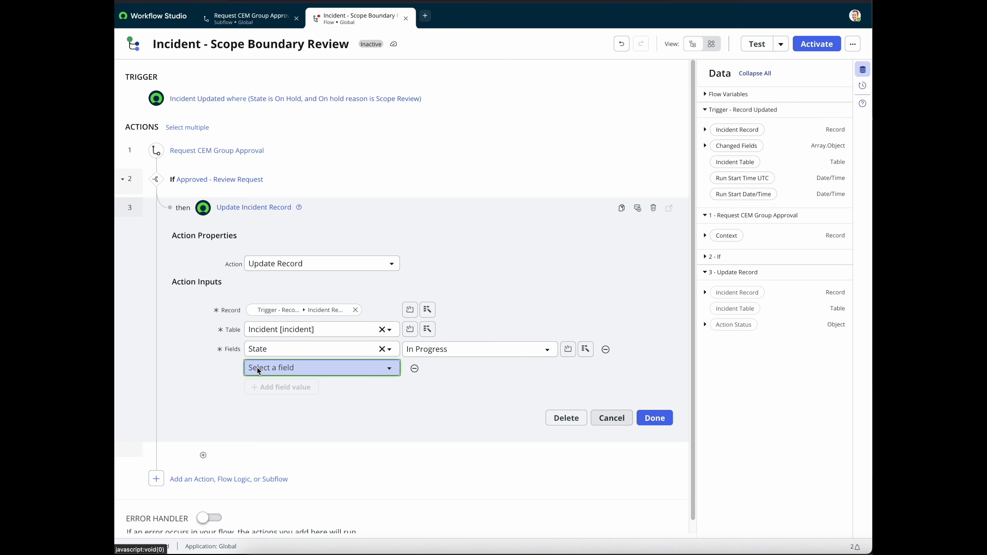
{"action": "left_click", "coordinate": [279, 368]}
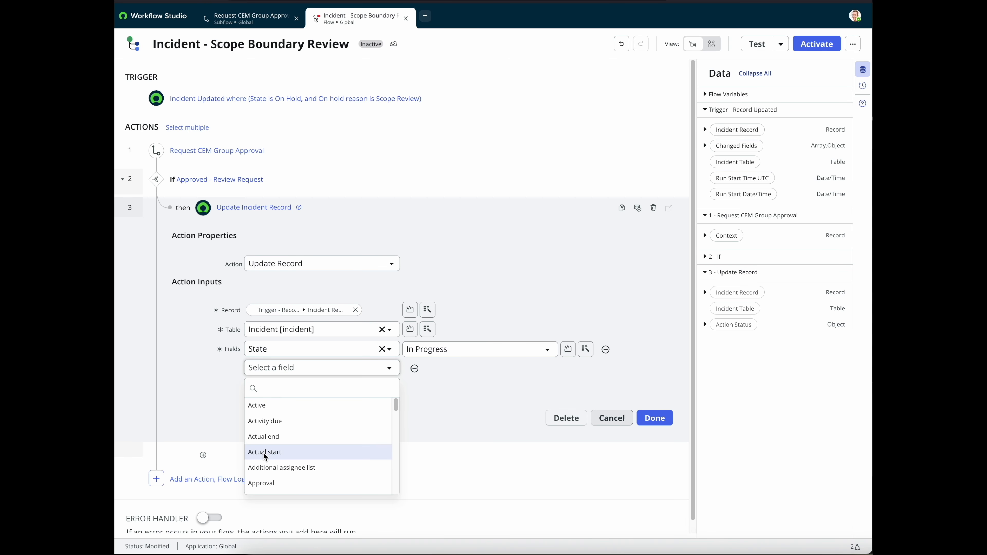
{"action": "type", "text": "wo"}
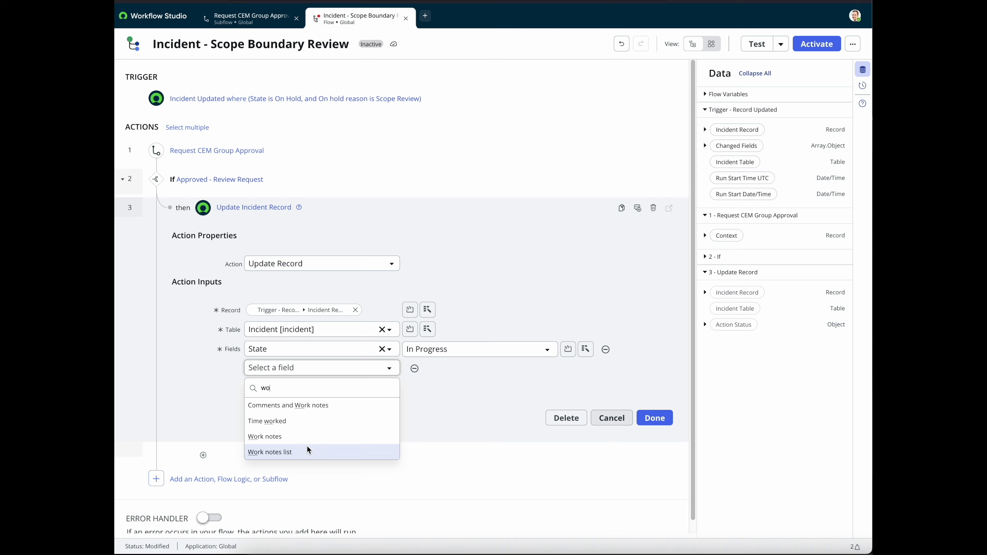
{"action": "left_click", "coordinate": [280, 437]}
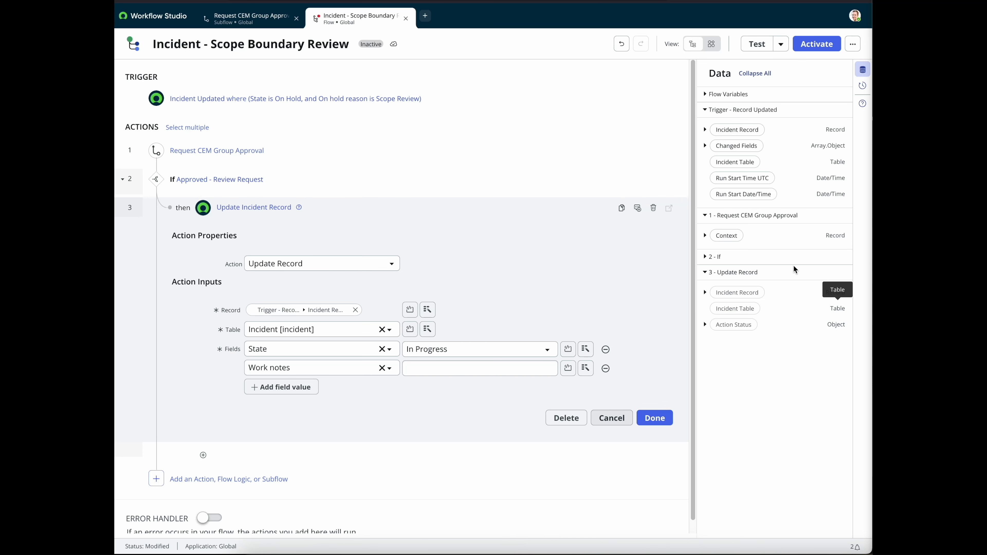
{"action": "left_click", "coordinate": [427, 371]}
{"action": "type", "text": "Scope approved. Work may continue."}
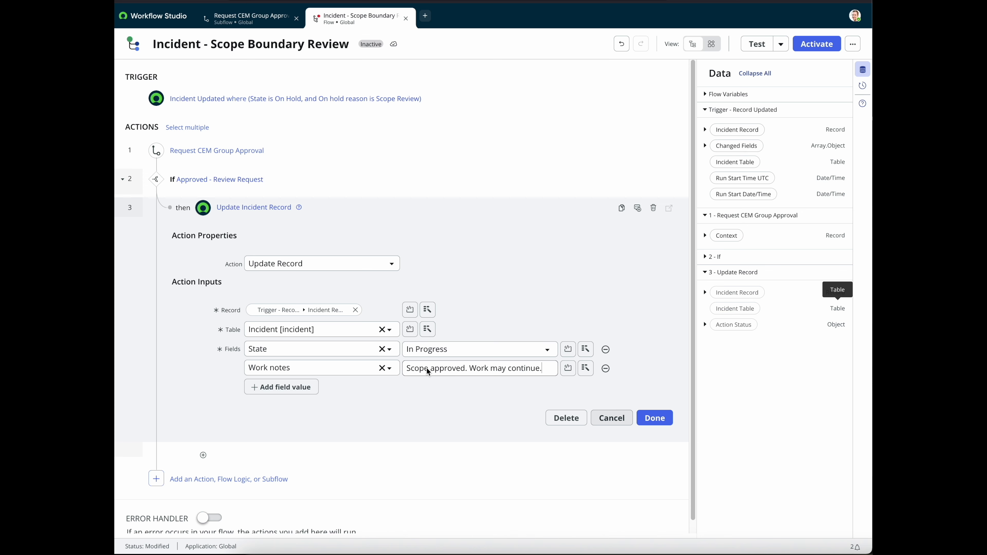
{"action": "left_click", "coordinate": [659, 419]}
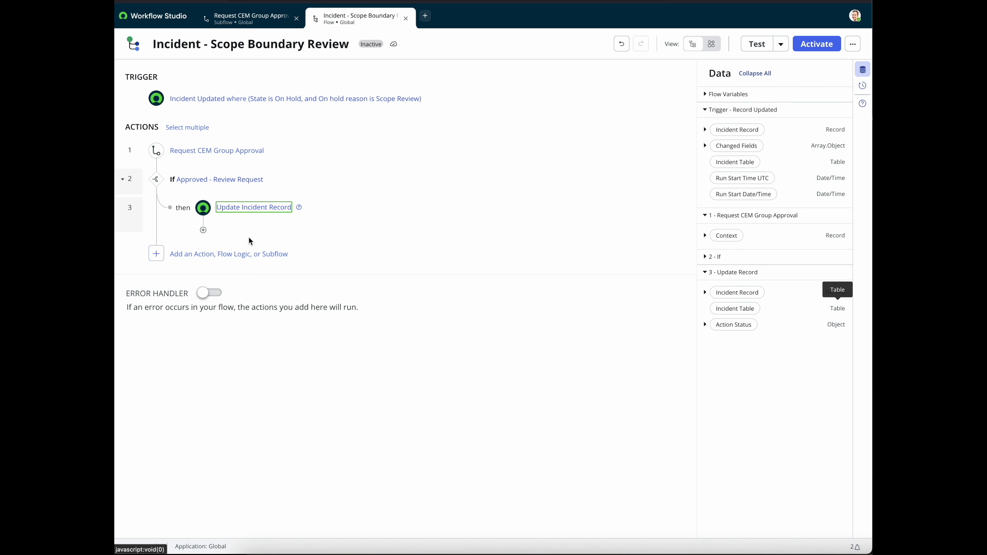
Step: Add End Flow logic after the incident update inside the approved branch
{"action": "left_click", "coordinate": [203, 230]}
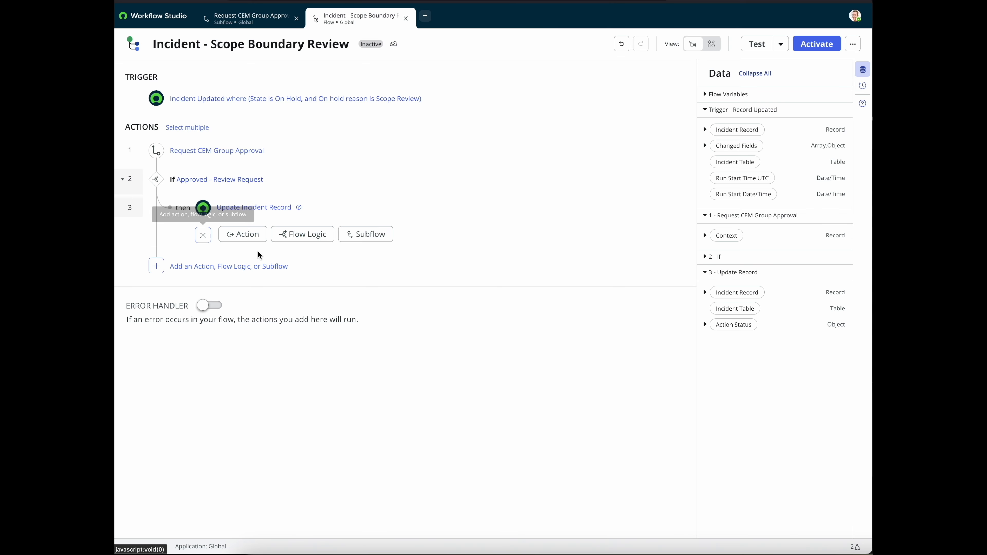
{"action": "left_click", "coordinate": [309, 234]}
{"action": "type", "text": "en"}
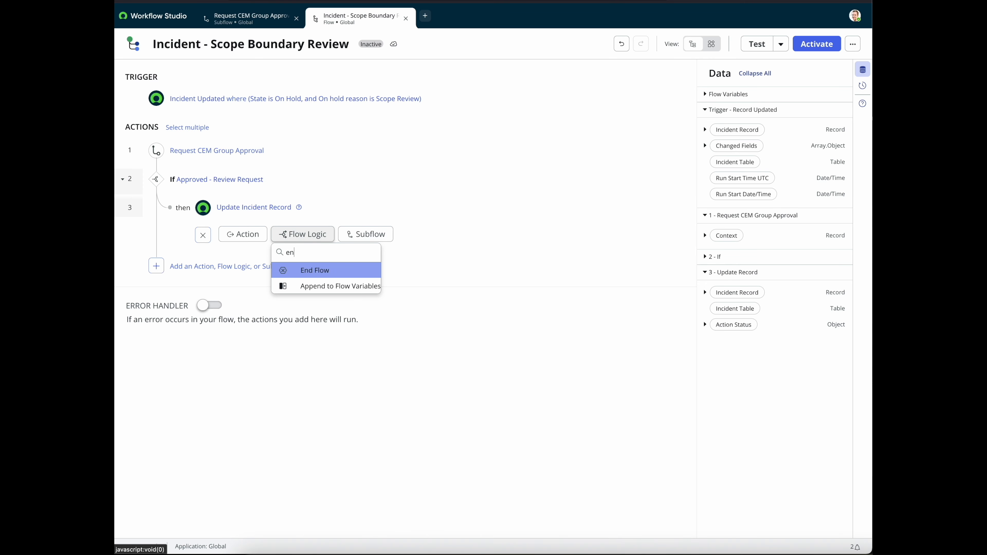
{"action": "left_click", "coordinate": [309, 272]}
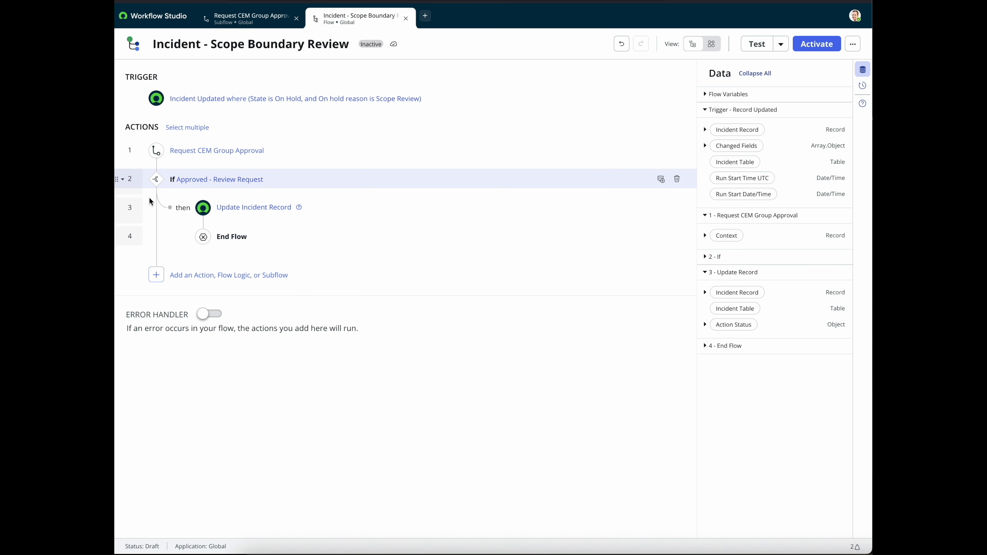
Step: Add Else If flow logic after the approved branch, with the condition label "Rejected - Review Request"
{"action": "left_click", "coordinate": [231, 277]}
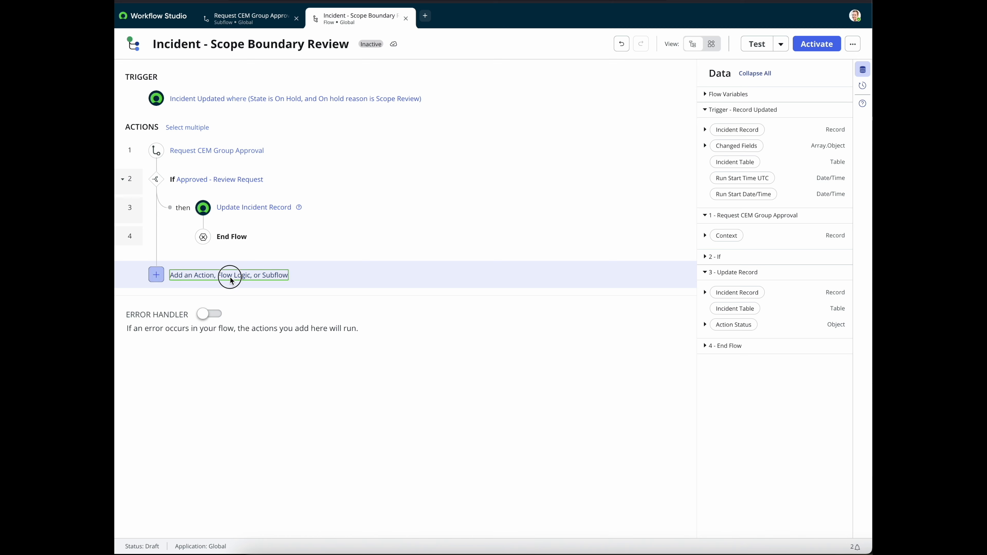
{"action": "left_click", "coordinate": [245, 276]}
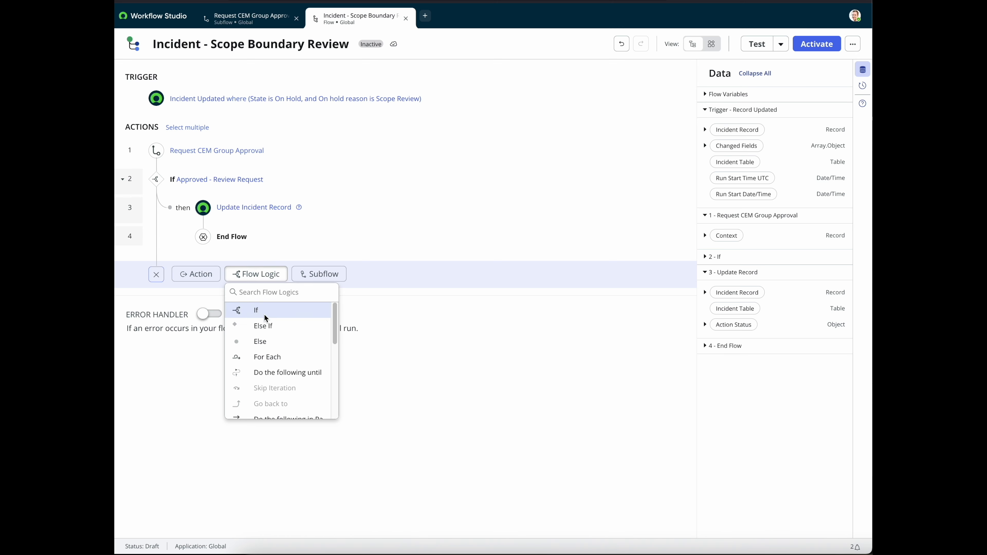
{"action": "left_click", "coordinate": [263, 326]}
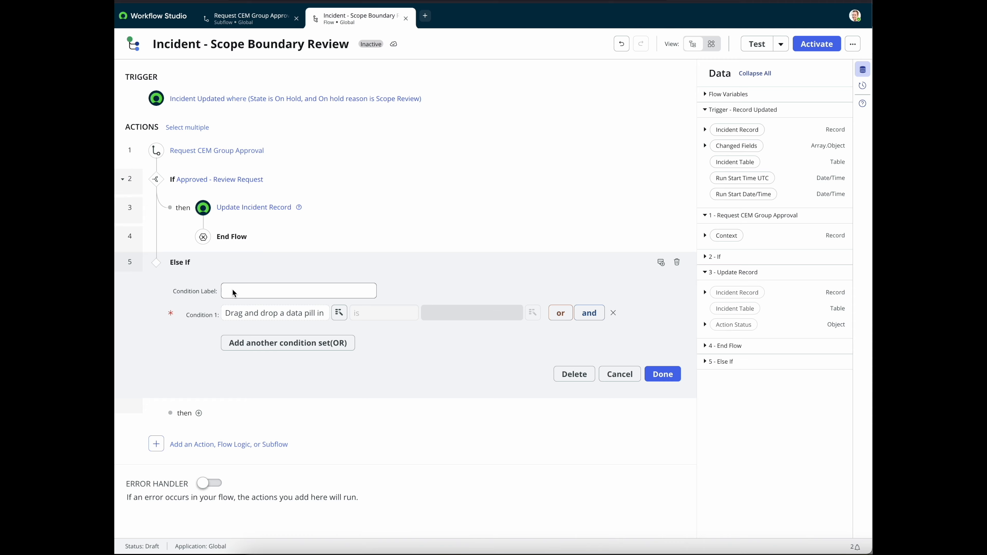
{"action": "type", "text": "Rejected - Review Request"}
Step: Set the Else If condition to the trigger Incident Record's Approval is Rejected, and finish the Else If
{"action": "left_click", "coordinate": [338, 312]}
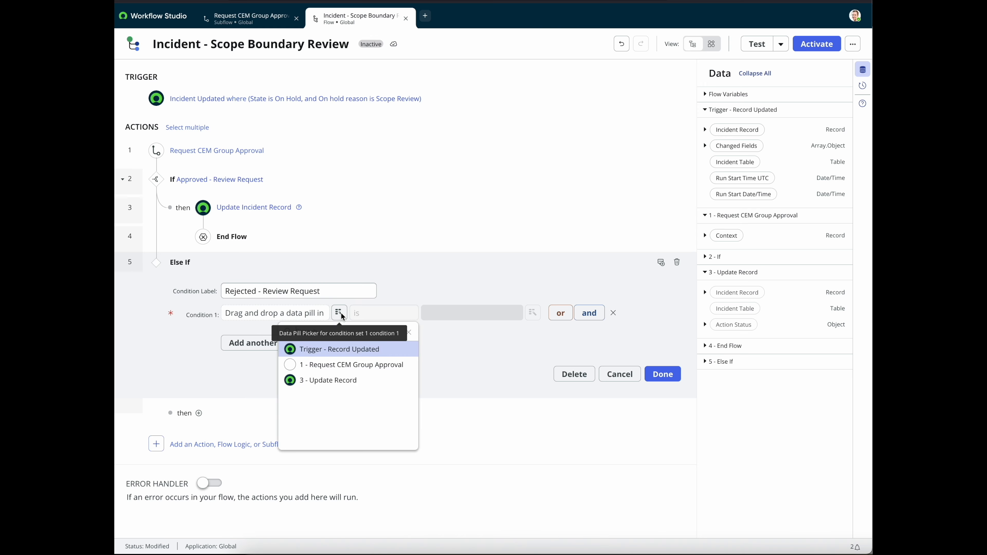
{"action": "left_click", "coordinate": [349, 350]}
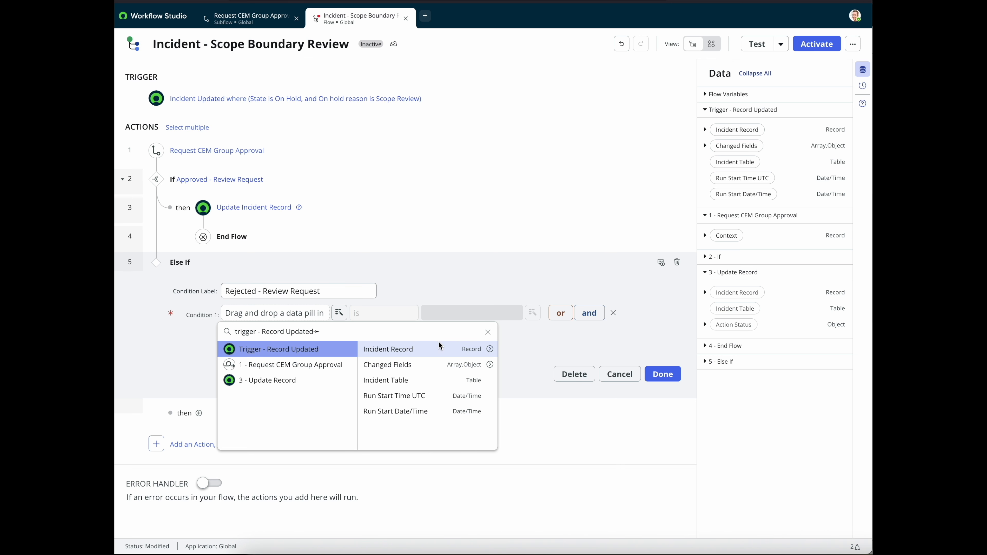
{"action": "left_click", "coordinate": [489, 349]}
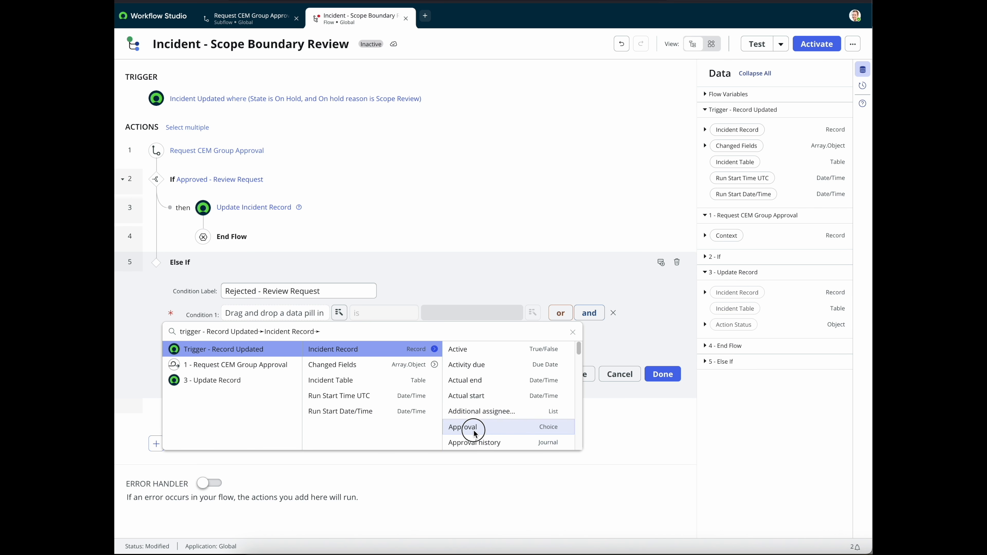
{"action": "left_click", "coordinate": [474, 429]}
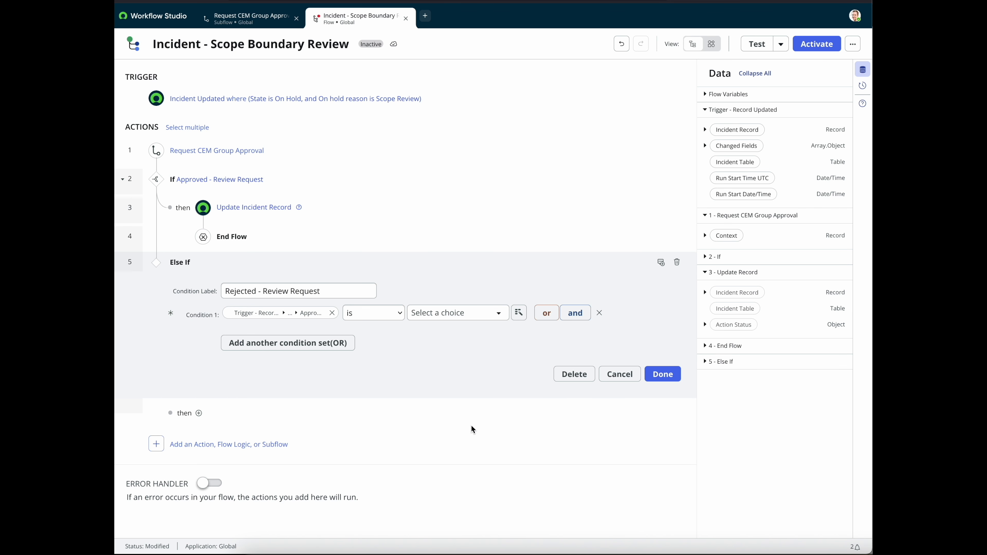
{"action": "left_click", "coordinate": [475, 314]}
{"action": "left_click", "coordinate": [424, 375]}
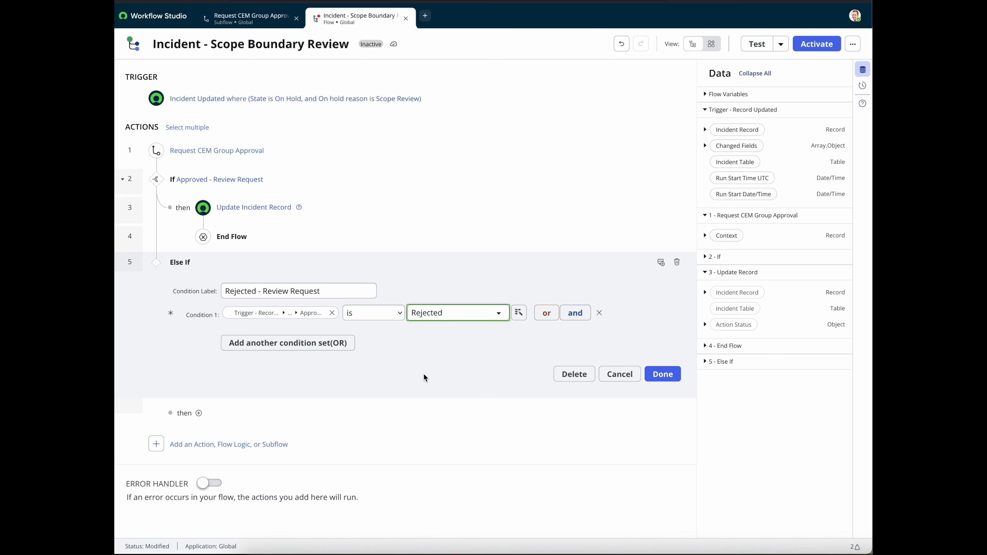
{"action": "left_click", "coordinate": [663, 374]}
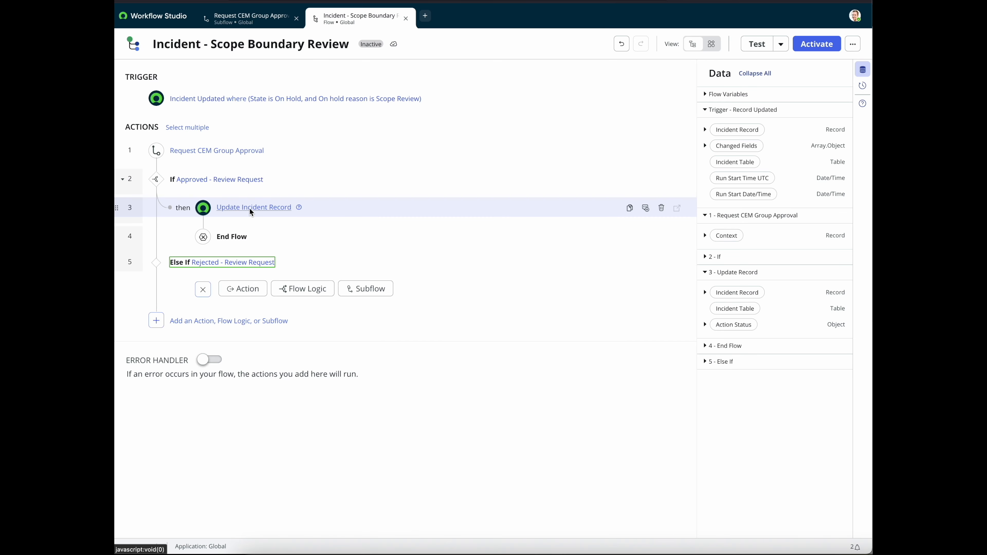
Step: Duplicate the approved branch's Update Incident Record action and move the copy under the Rejected - Review Request branch
{"action": "left_click", "coordinate": [629, 208]}
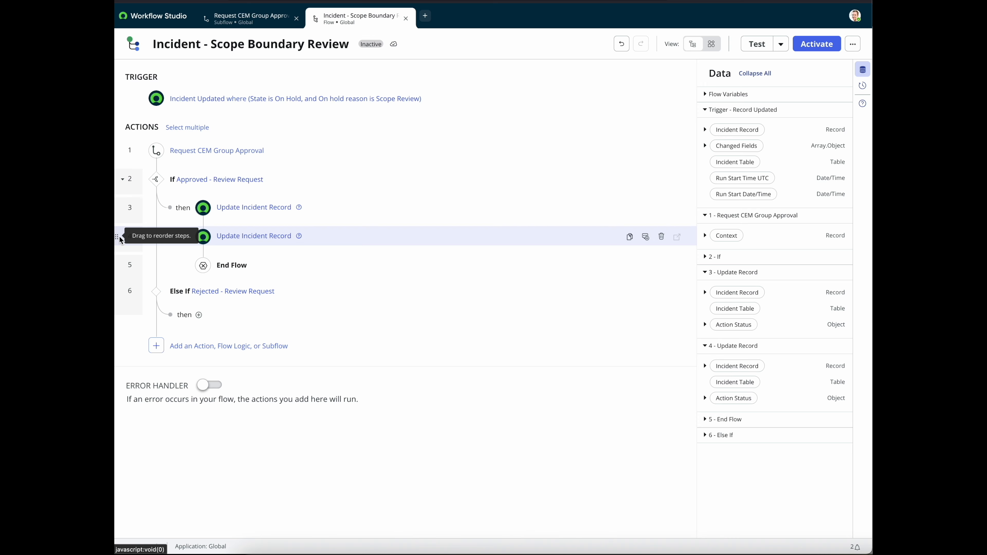
{"action": "left_click", "coordinate": [119, 239]}
{"action": "left_click_drag", "start_coordinate": [121, 242], "coordinate": [187, 316]}
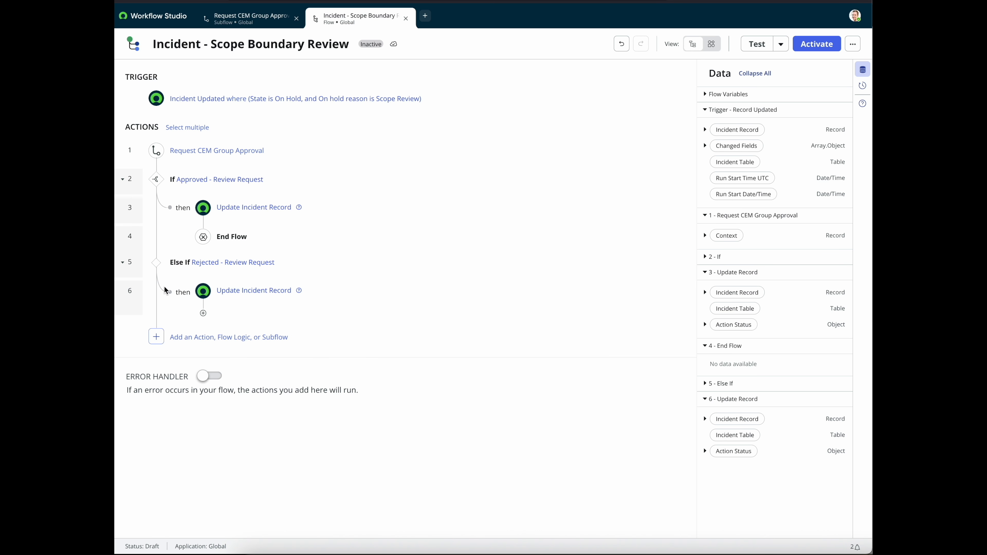
Step: Set the State field to On Hold in the rejected branch's Update Incident Record action
{"action": "left_click", "coordinate": [253, 292]}
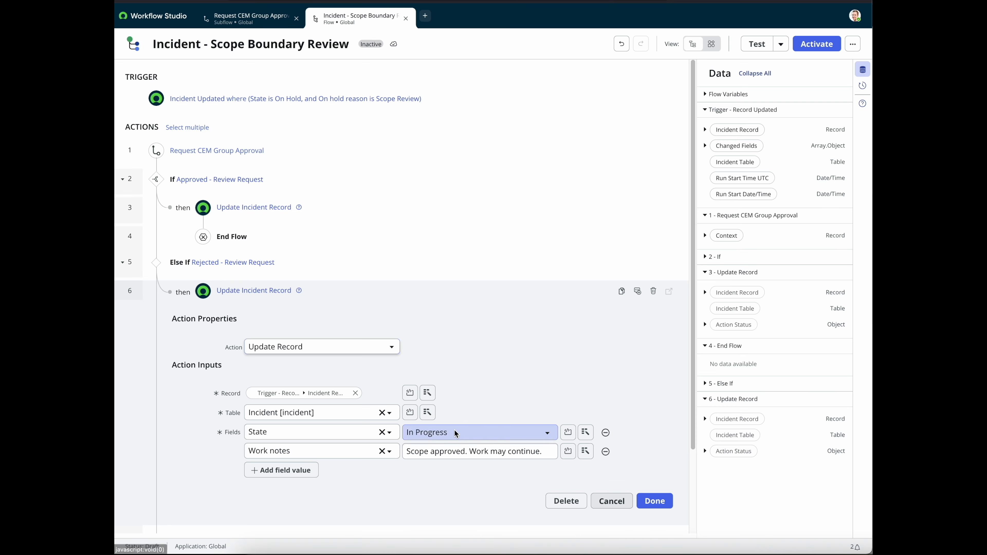
{"action": "left_click", "coordinate": [541, 431]}
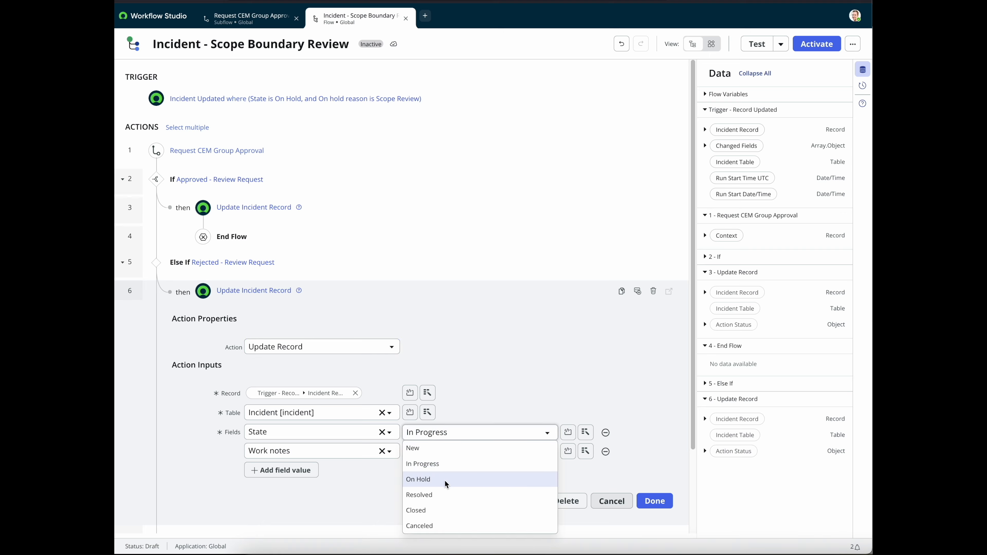
{"action": "left_click", "coordinate": [431, 481]}
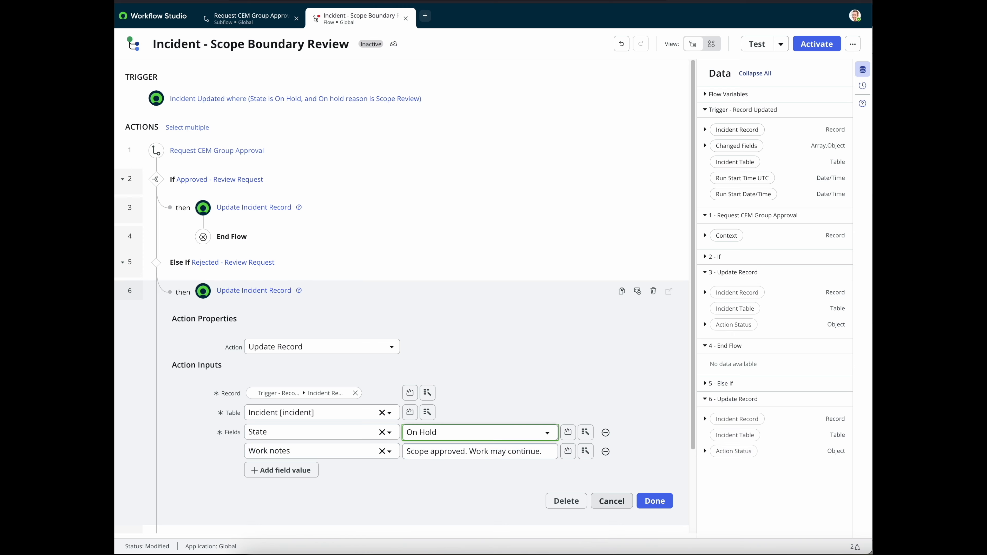
Step: Replace the rejected action's Work notes with the copied text "Scope denied. The request is officially out of scope. Awaiting CEM next steps"
{"action": "key", "text": "super+Tab"}
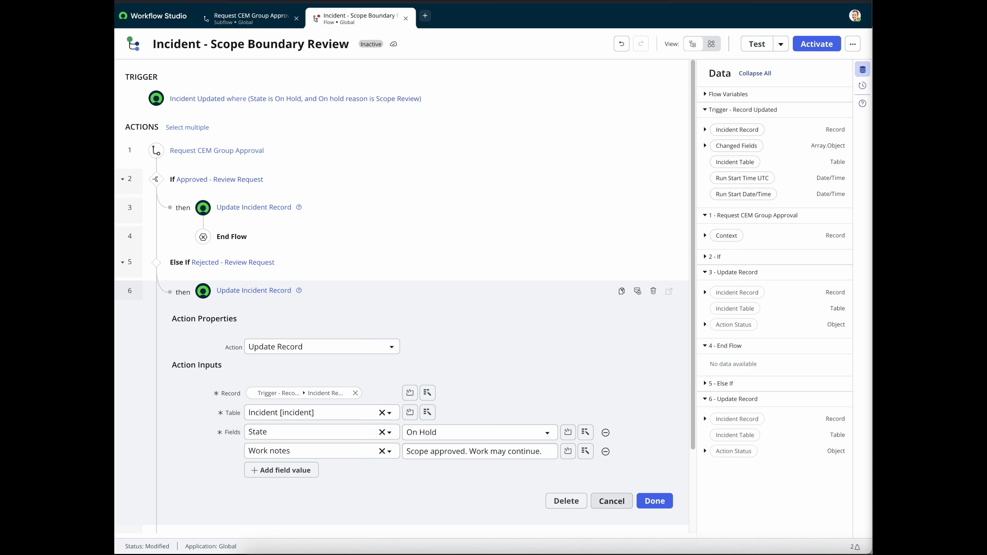
{"action": "right_click", "coordinate": [824, 407]}
{"action": "left_click", "coordinate": [846, 337]}
{"action": "left_click", "coordinate": [437, 454]}
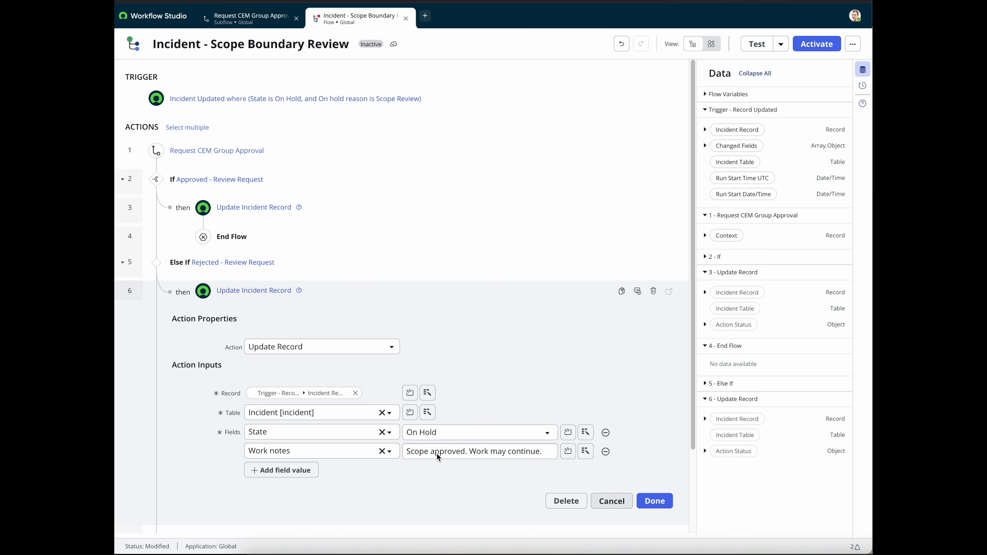
{"action": "triple_click", "coordinate": [437, 454]}
{"action": "key", "text": "BackSpace"}
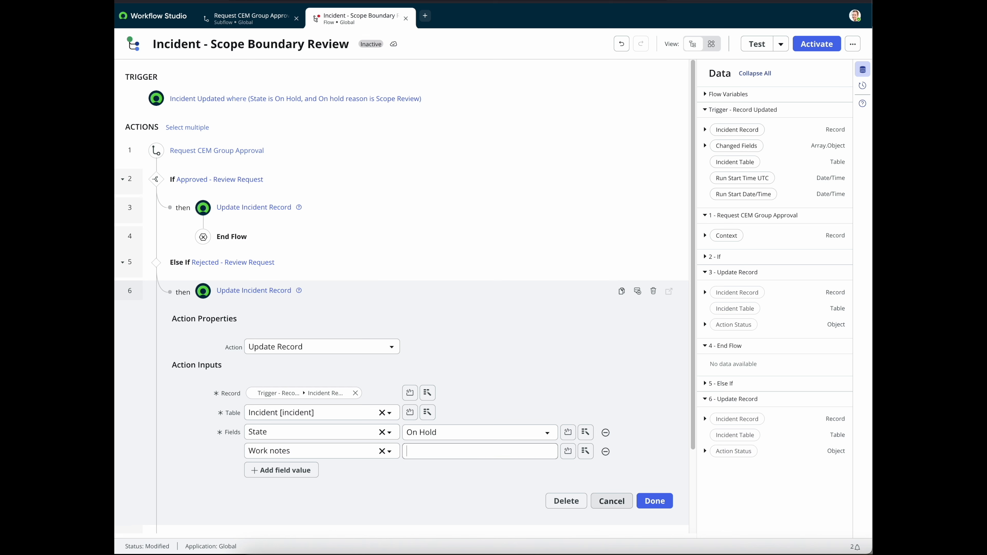
{"action": "key", "text": "ctrl+v"}
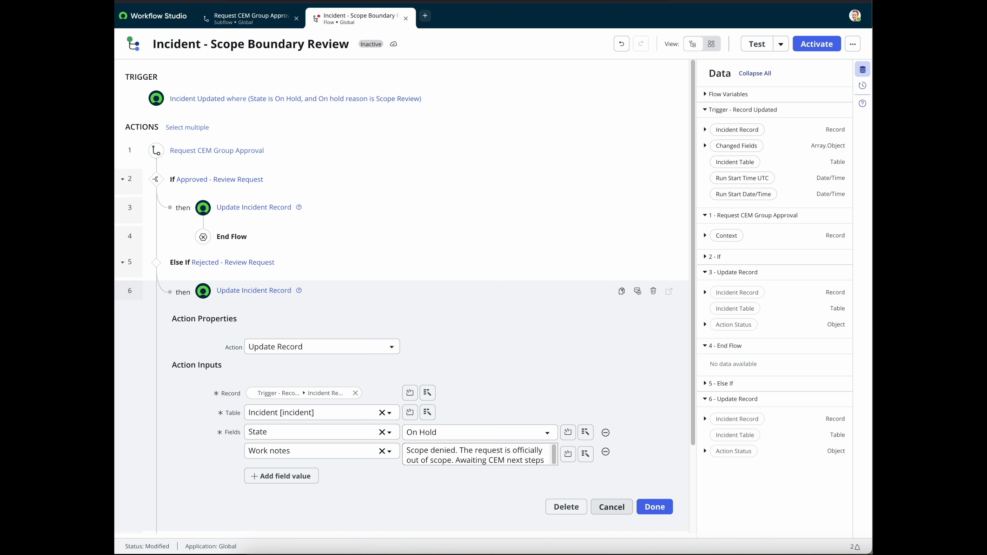
Step: Add the On hold reason field to the rejected branch's incident update and set it to Awaiting CEM Direction
{"action": "left_click", "coordinate": [278, 482]}
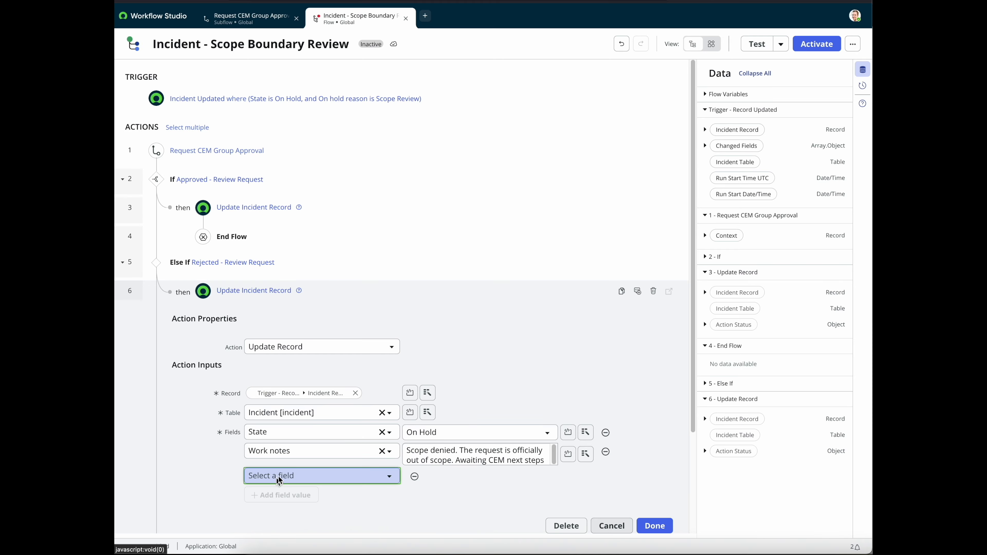
{"action": "type", "text": "h"}
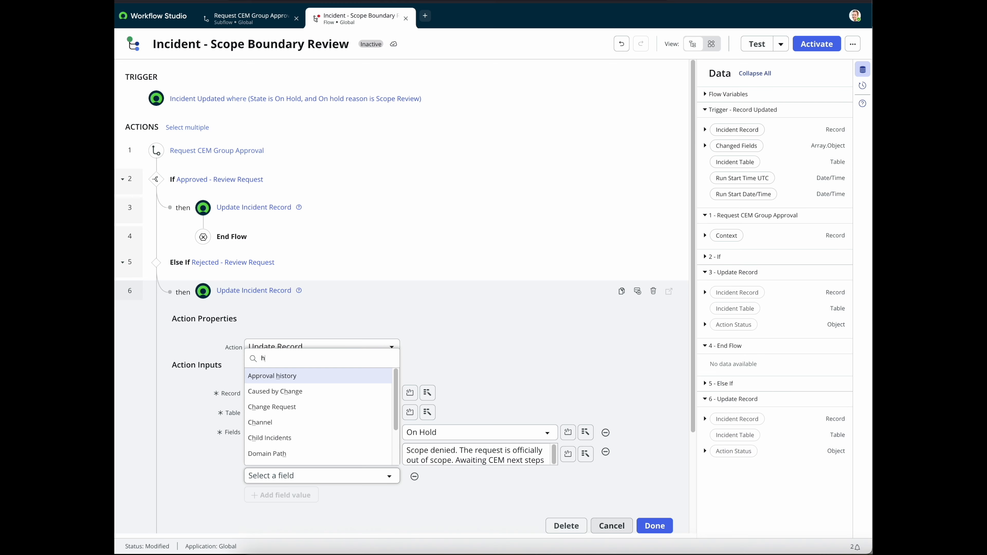
{"action": "type", "text": "ol"}
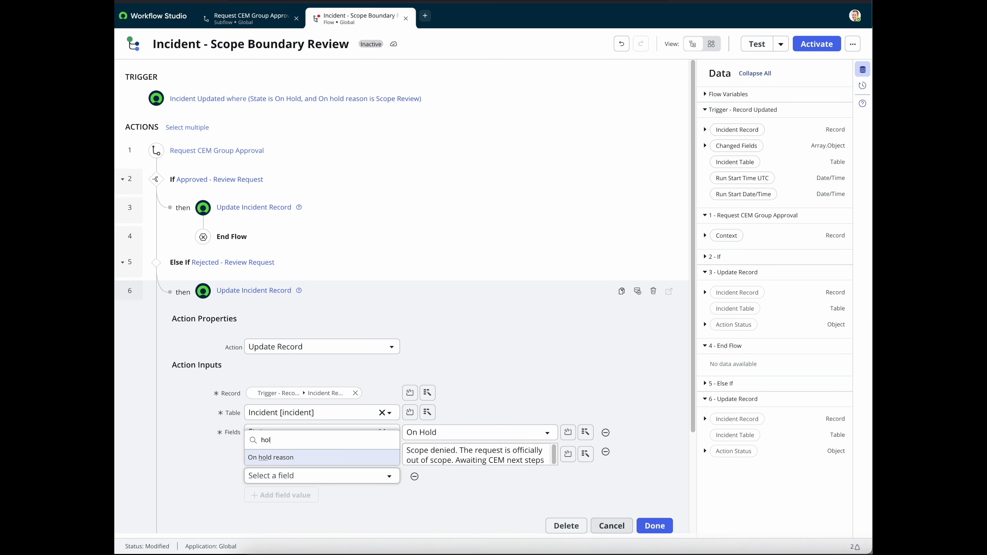
{"action": "left_click", "coordinate": [298, 464]}
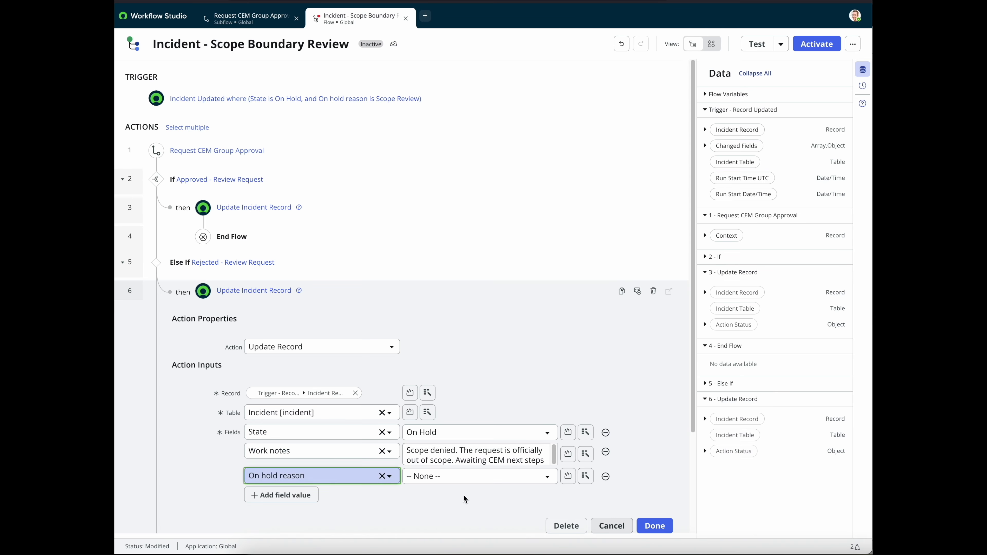
{"action": "left_click", "coordinate": [548, 478]}
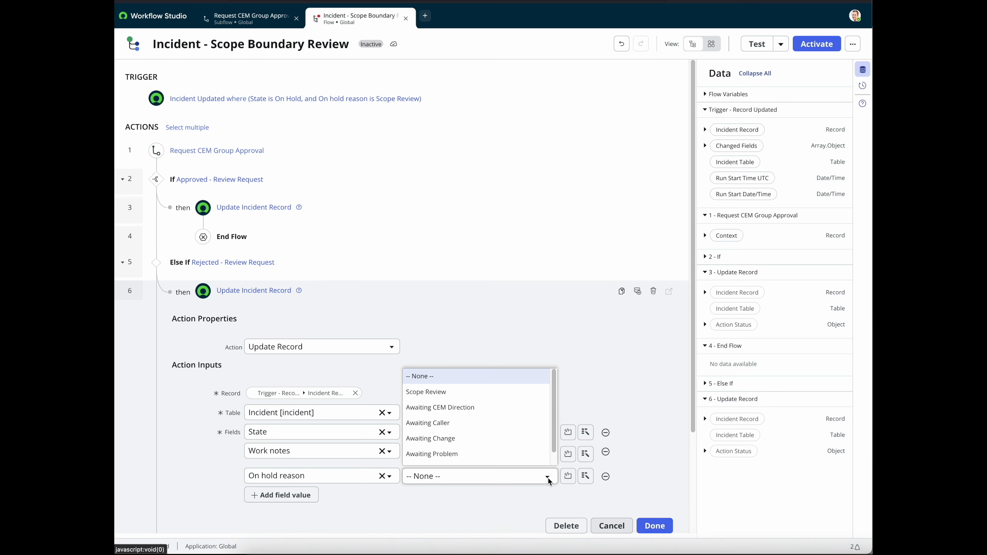
{"action": "left_click", "coordinate": [451, 408]}
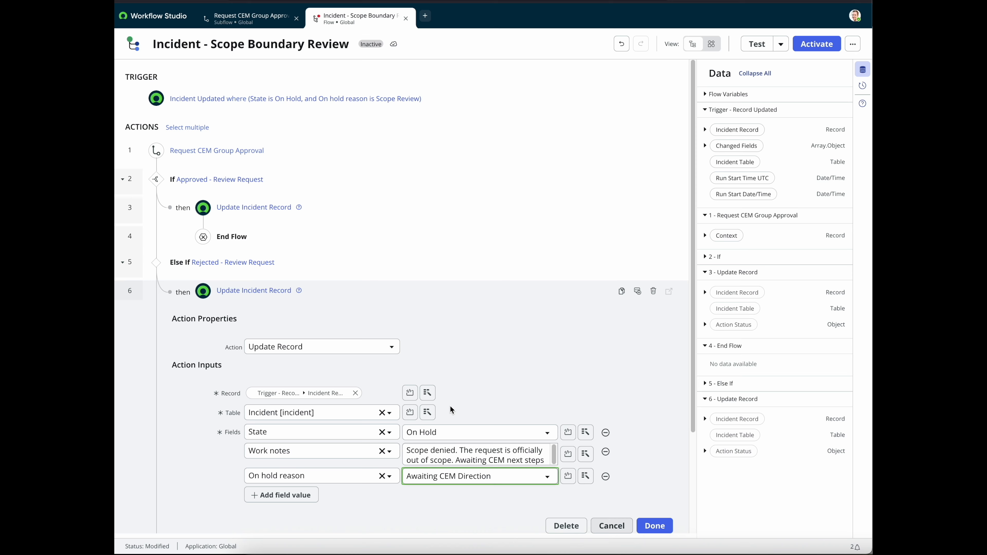
Step: Add an Assigned to field with no value to the rejected branch's incident update and finish the action
{"action": "left_click", "coordinate": [287, 496]}
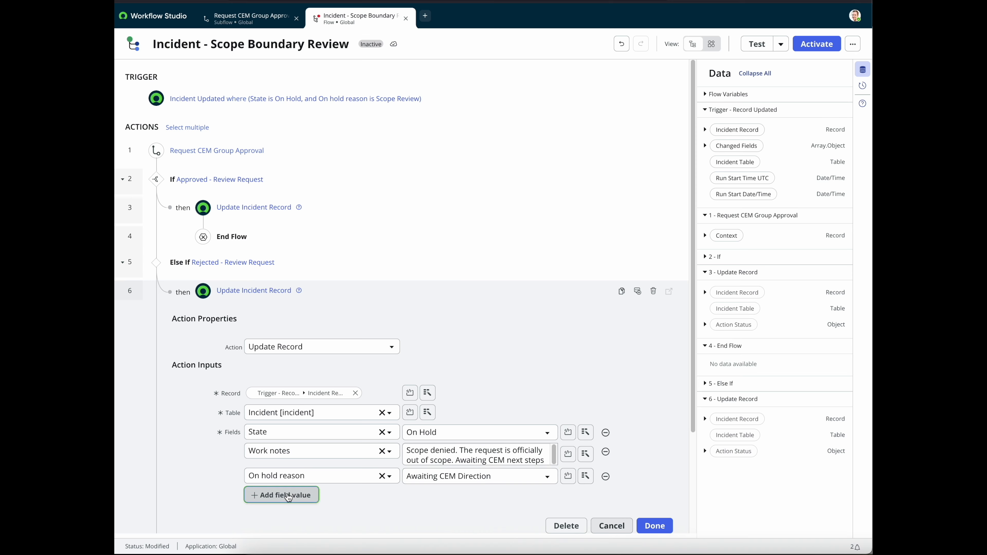
{"action": "left_click", "coordinate": [274, 495]}
{"action": "type", "text": "as"}
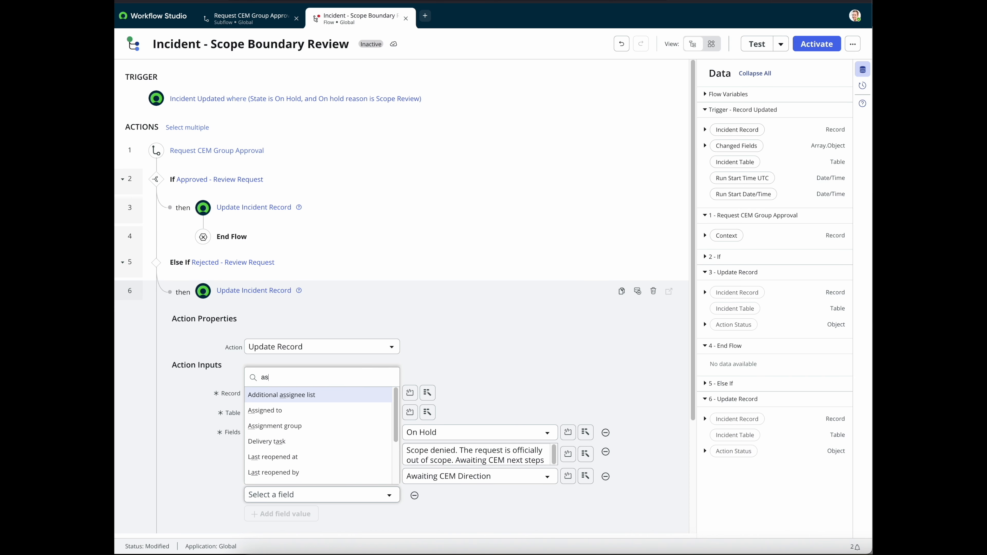
{"action": "type", "text": "s"}
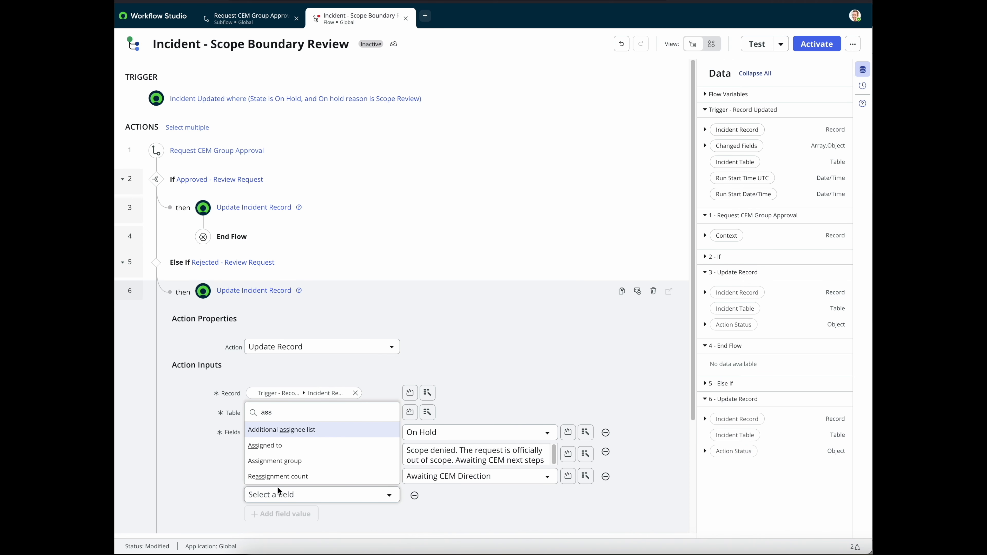
{"action": "left_click", "coordinate": [275, 445]}
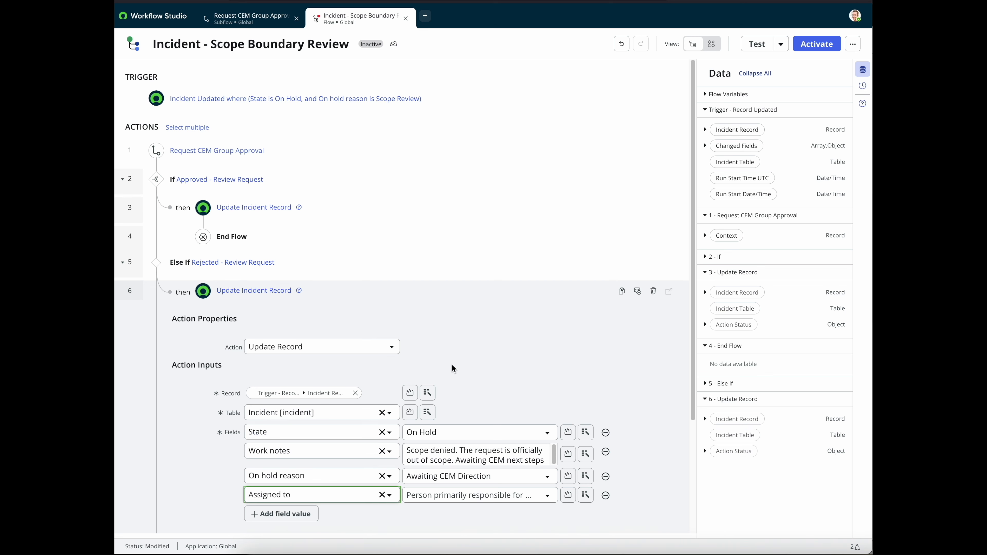
{"action": "scroll", "coordinate": [523, 376], "scroll_direction": "down", "scroll_amount": 1}
{"action": "scroll", "coordinate": [524, 378], "scroll_direction": "down", "scroll_amount": 1}
{"action": "scroll", "coordinate": [523, 377], "scroll_direction": "up", "scroll_amount": 1}
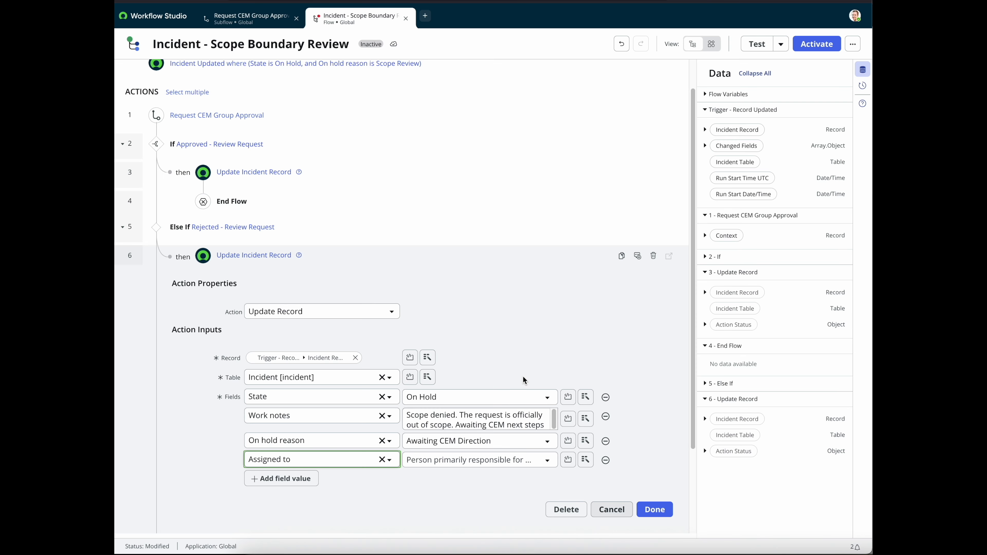
{"action": "left_click", "coordinate": [653, 513]}
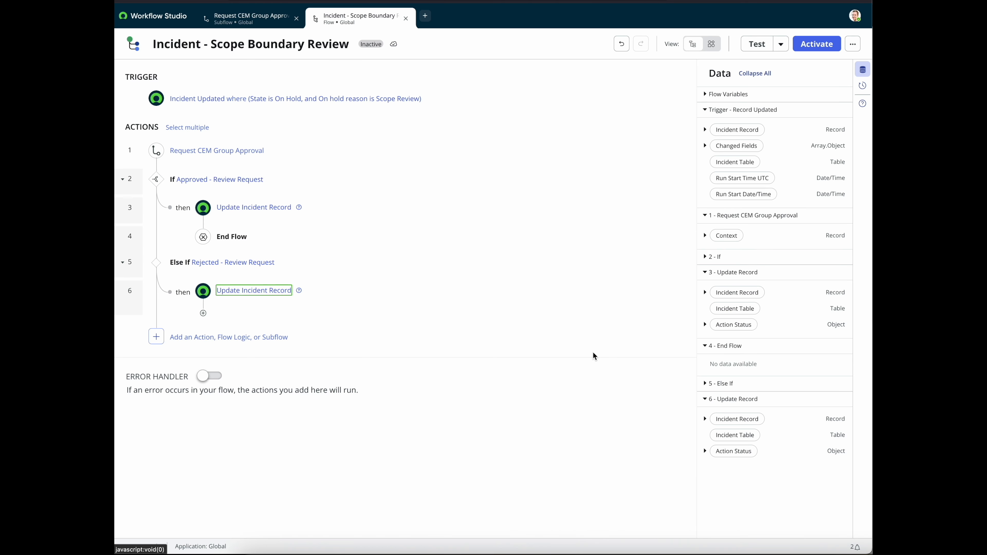
Step: Add a Create Record action after the rejected branch's incident update and set its table to Incident Task [incident_task]
{"action": "left_click", "coordinate": [203, 314]}
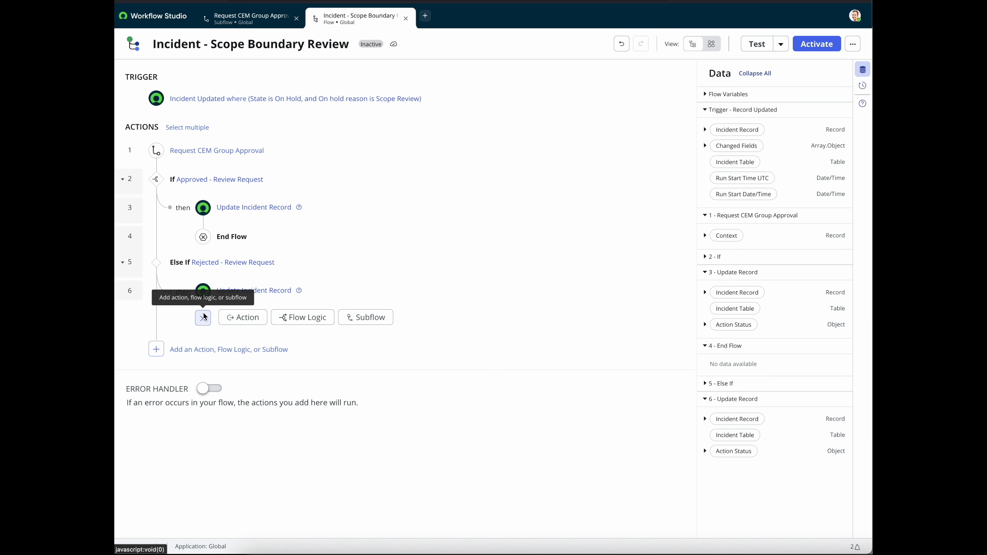
{"action": "left_click", "coordinate": [246, 321]}
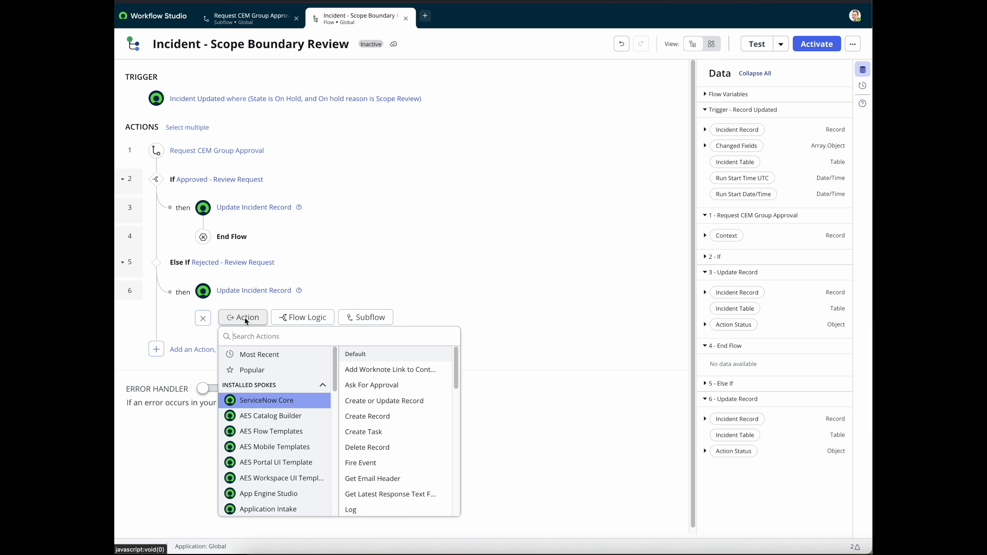
{"action": "left_click", "coordinate": [381, 416]}
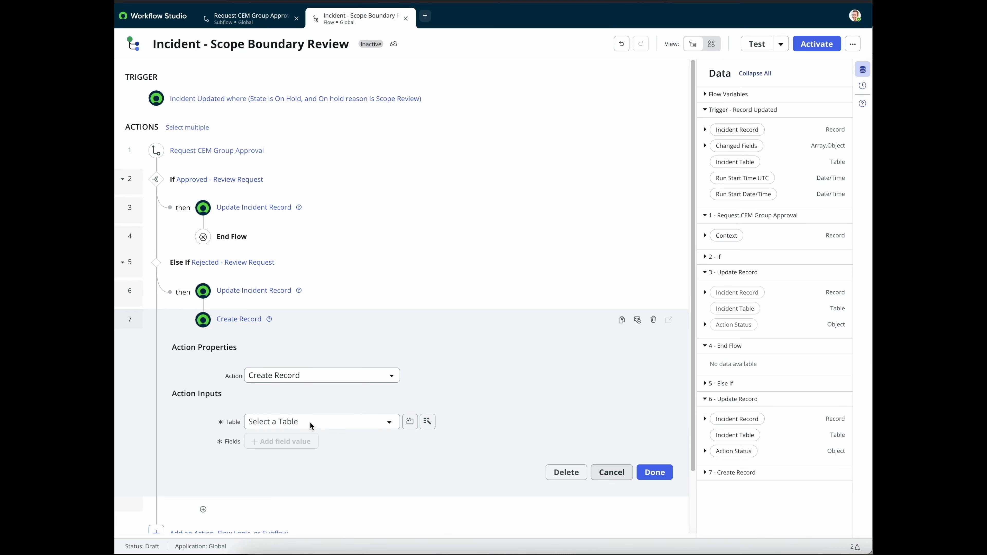
{"action": "left_click", "coordinate": [301, 420]}
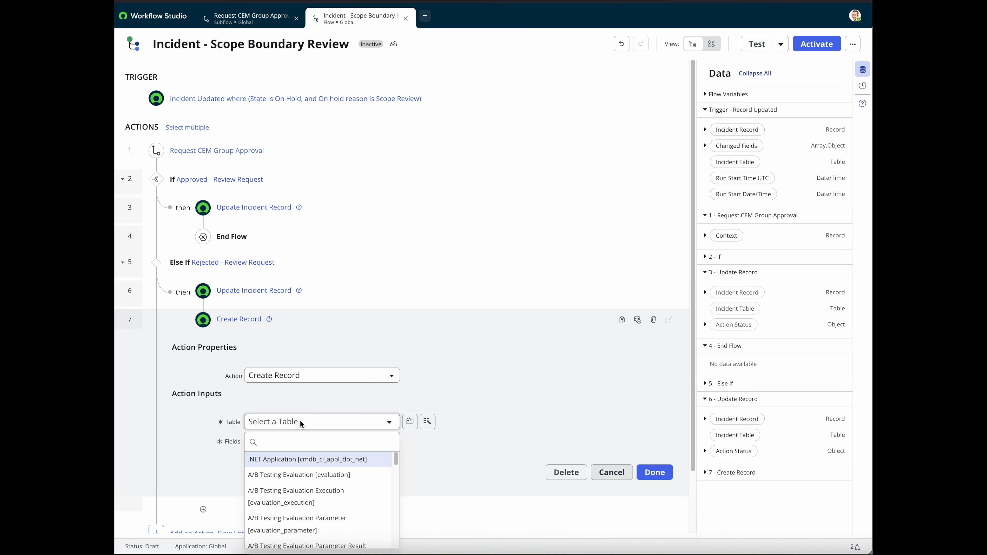
{"action": "type", "text": "[incident_task]"}
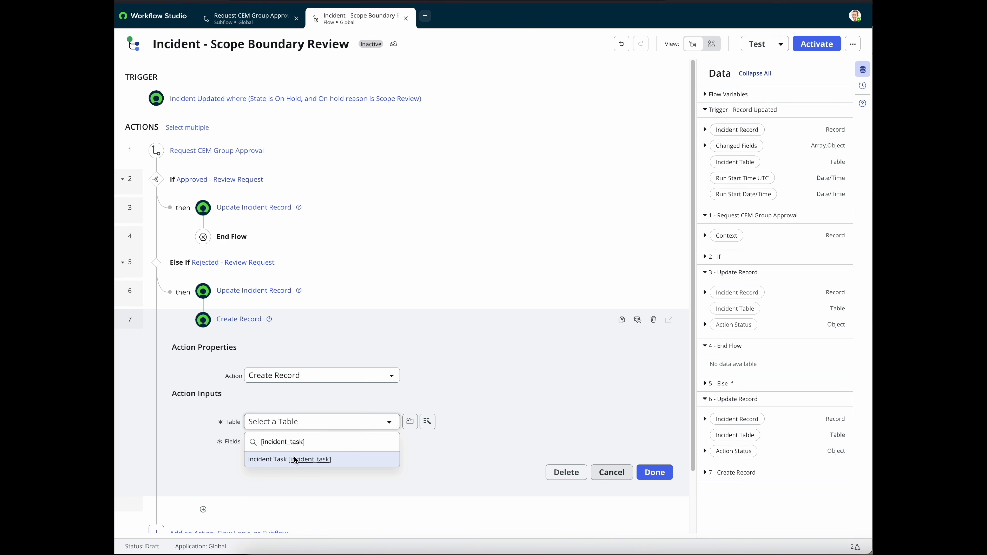
{"action": "left_click", "coordinate": [280, 442]}
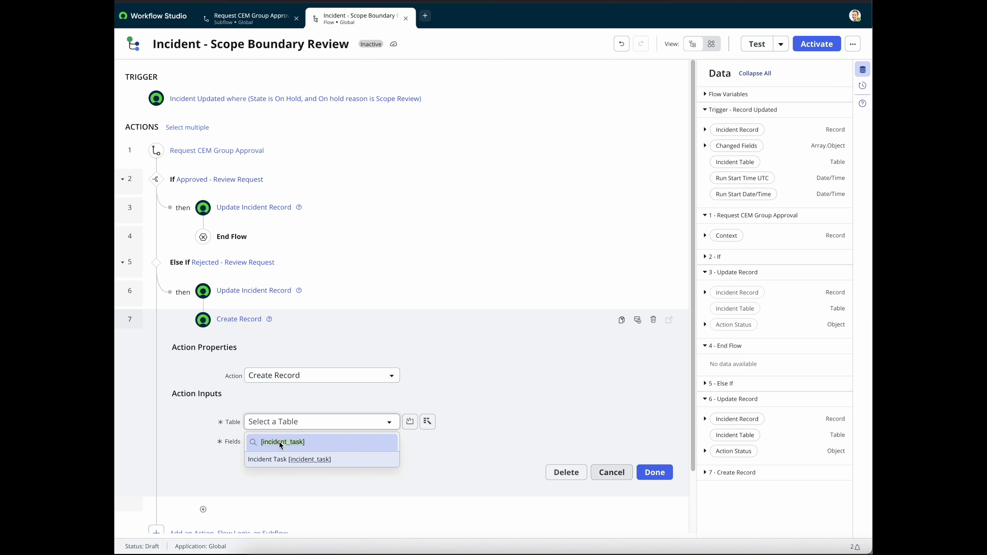
{"action": "left_click", "coordinate": [292, 465]}
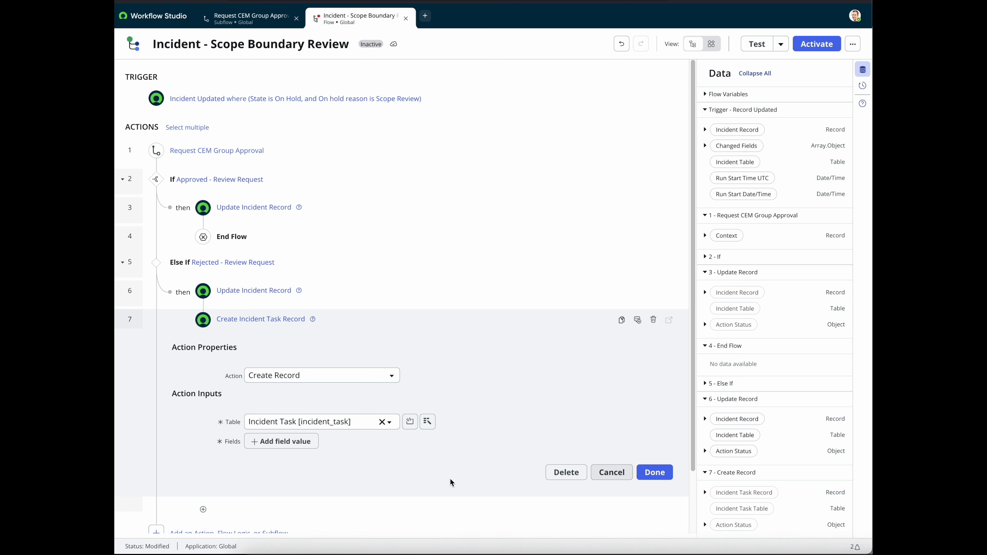
Step: Add the Assignment group field to the incident task and set it to Client Engagement Managers (CEM)
{"action": "left_click", "coordinate": [268, 444]}
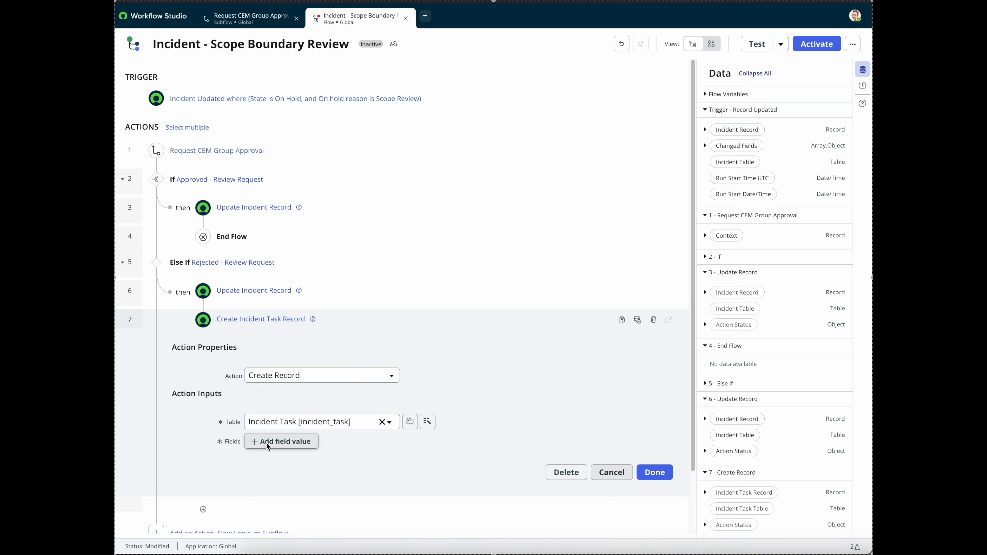
{"action": "left_click", "coordinate": [253, 442]}
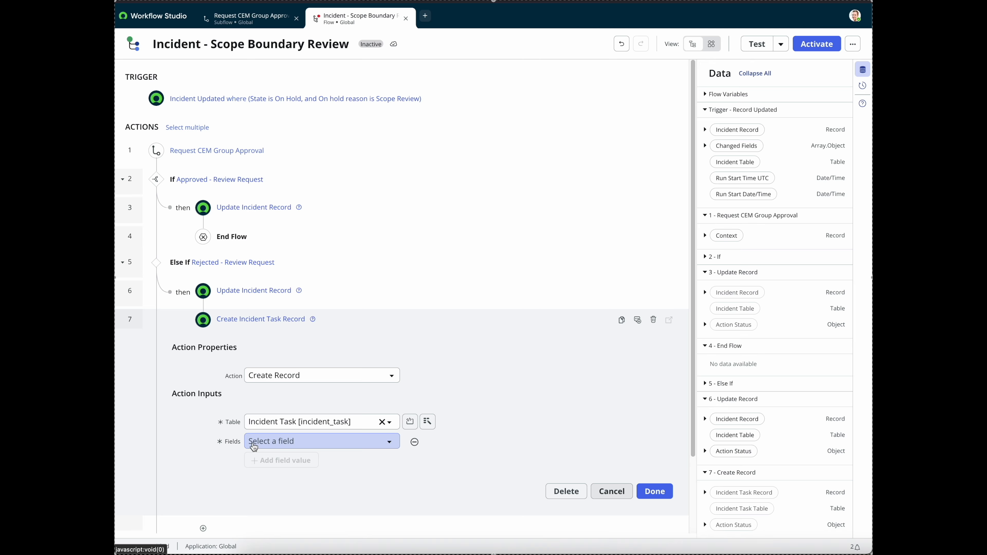
{"action": "left_click", "coordinate": [309, 442]}
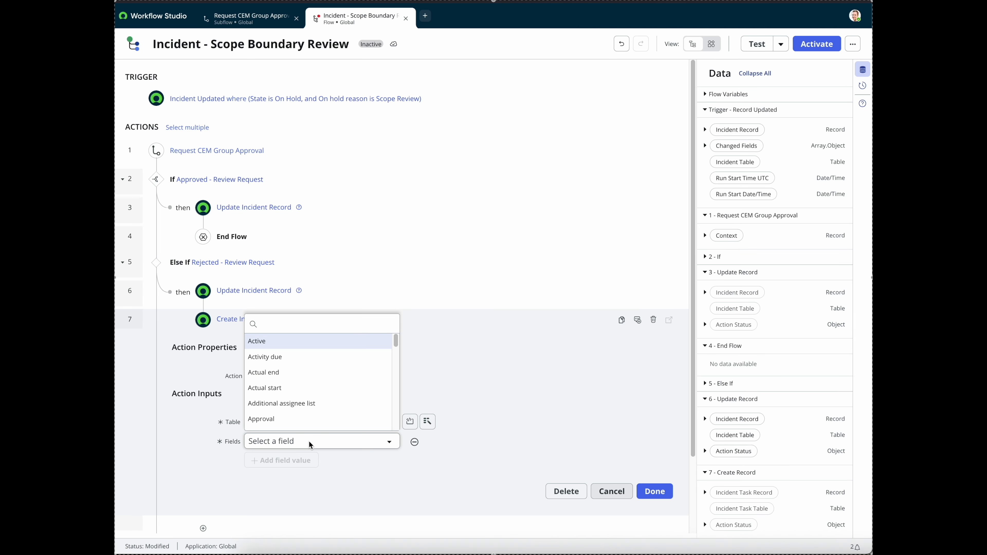
{"action": "type", "text": "aa"}
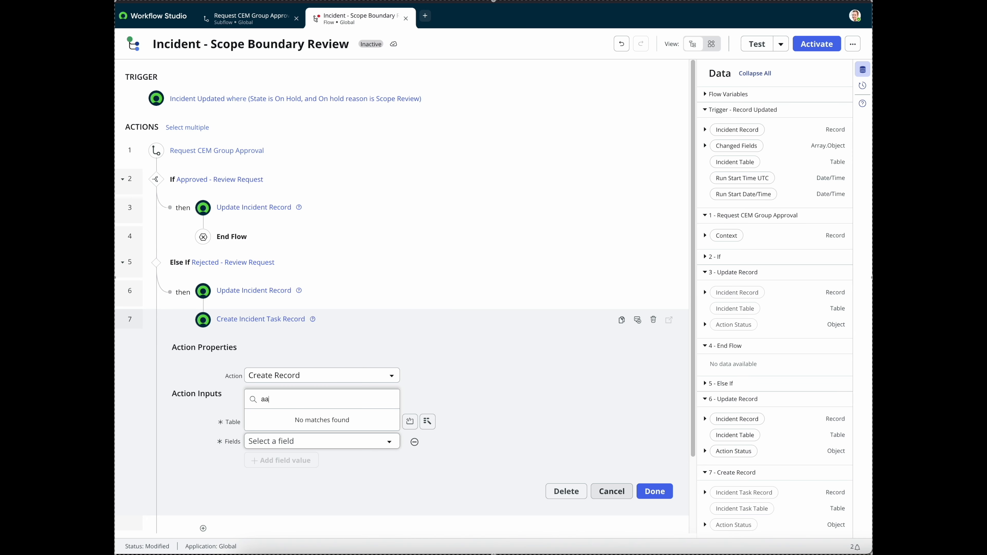
{"action": "key", "text": "BackSpace"}
{"action": "type", "text": "ss"}
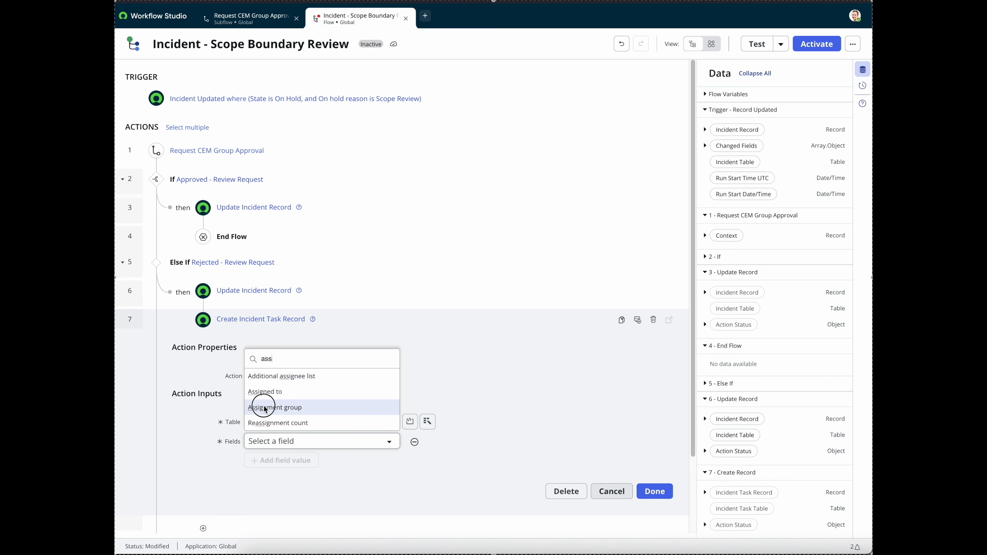
{"action": "left_click", "coordinate": [264, 407]}
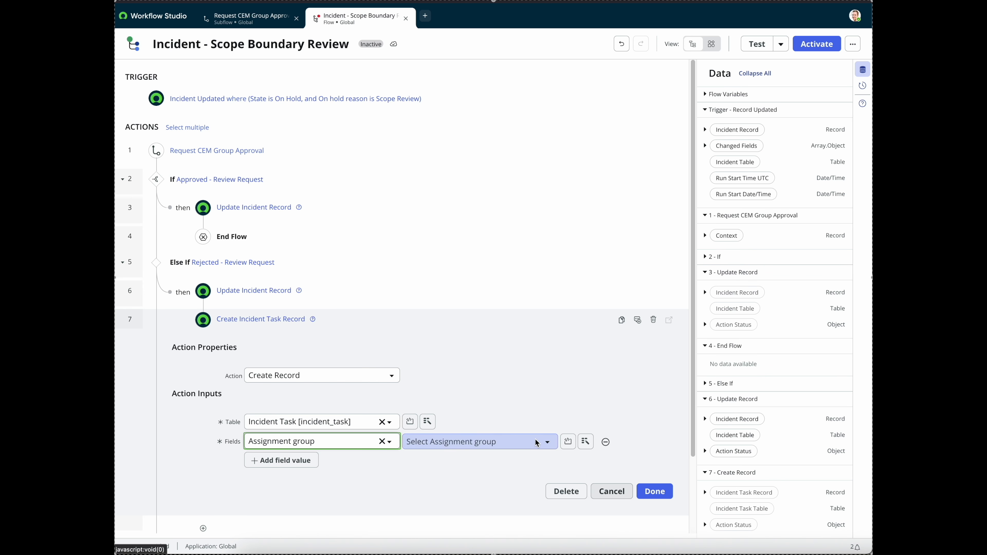
{"action": "left_click", "coordinate": [501, 441]}
{"action": "type", "text": "cl"}
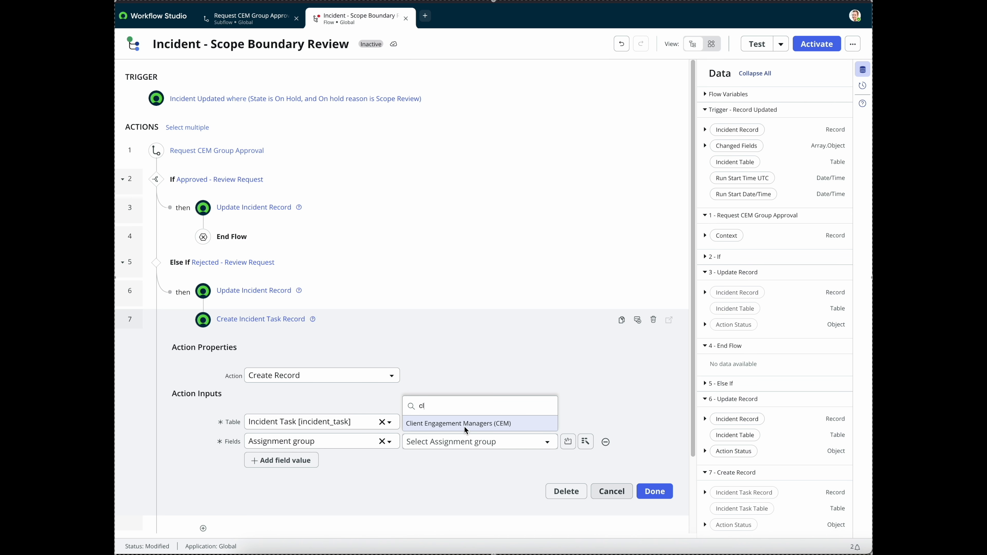
{"action": "left_click", "coordinate": [464, 425]}
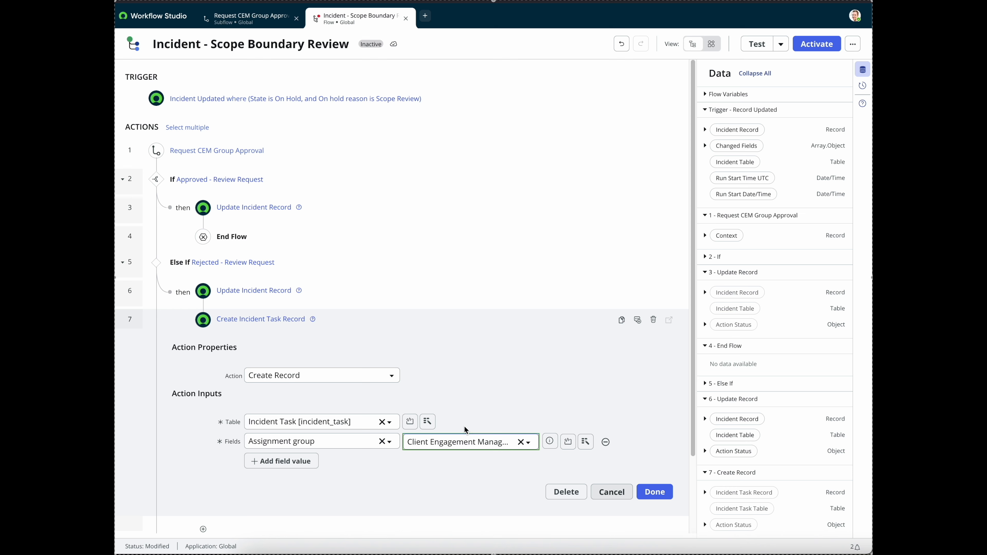
Step: Add a Short description field to the incident task with the text "Review Out of Scope Incident and advise next steps"
{"action": "left_click", "coordinate": [275, 462]}
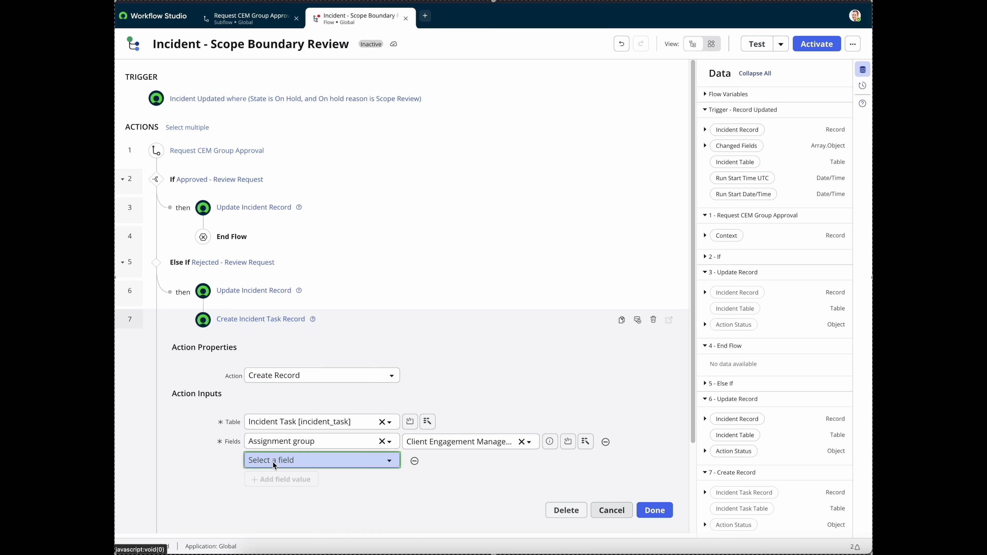
{"action": "left_click", "coordinate": [274, 463]}
{"action": "type", "text": "sh"}
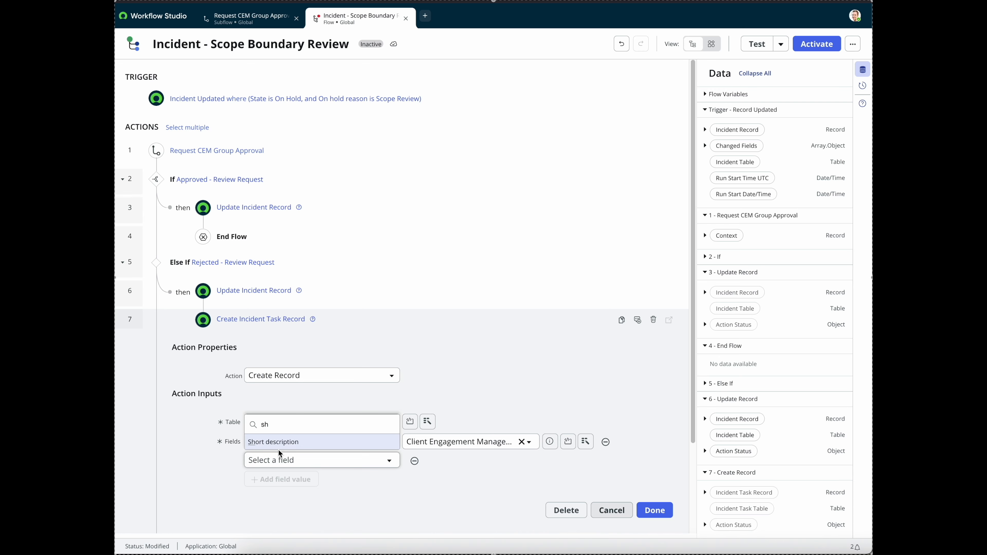
{"action": "left_click", "coordinate": [279, 442]}
{"action": "left_click", "coordinate": [467, 461]}
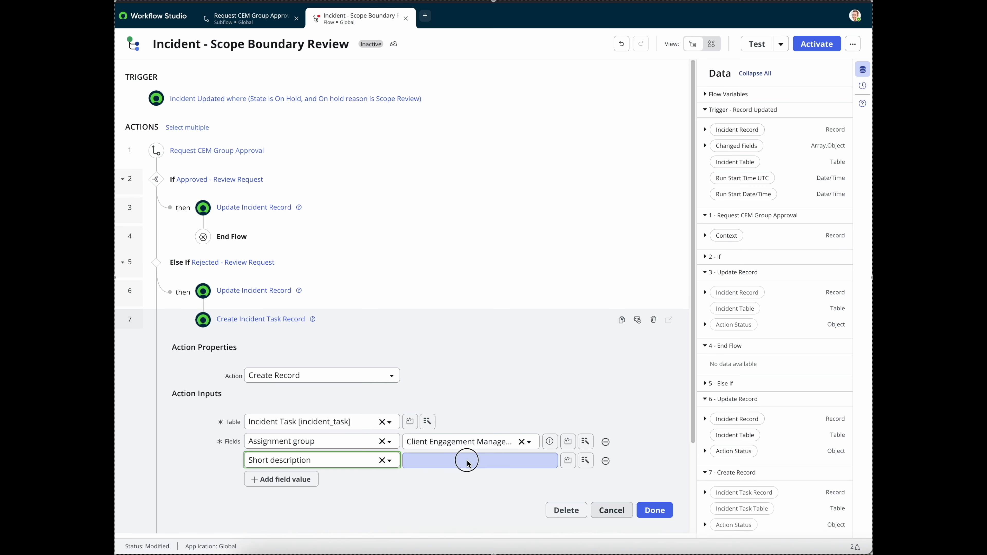
{"action": "type", "text": "Review Out of Scope Incident and advise next steps"}
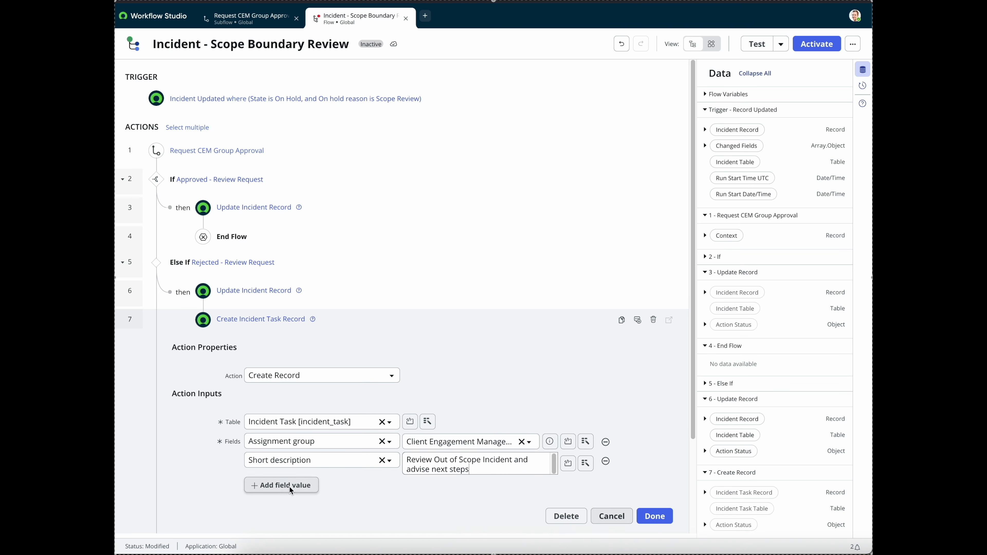
Step: Add a Description field reading "Please determine the appropriate next step: reassign the Incident, initiate a formal change request, or coordinate billing adjustments with the client."
{"action": "left_click", "coordinate": [261, 484]}
{"action": "left_click", "coordinate": [261, 483]}
{"action": "type", "text": "dec"}
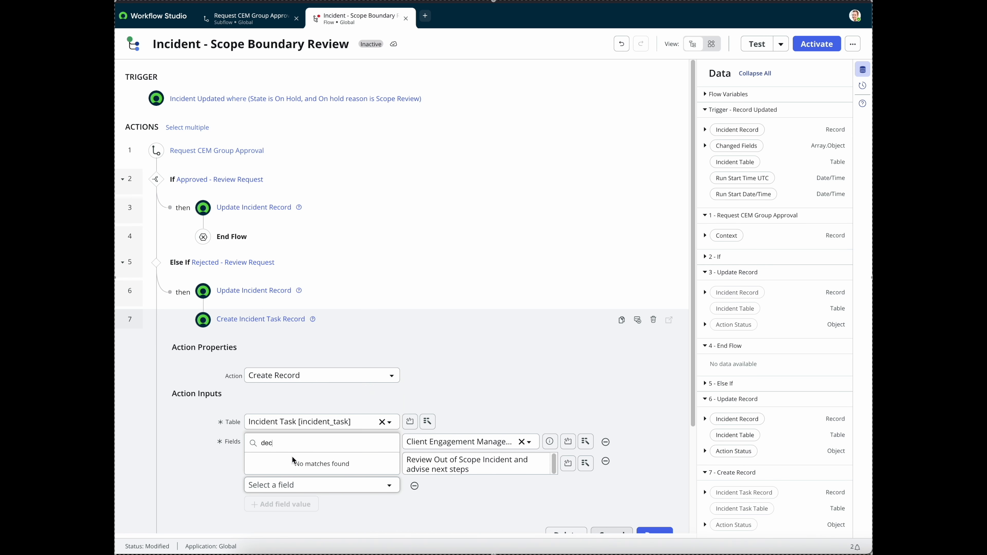
{"action": "key", "text": "BackSpace"}
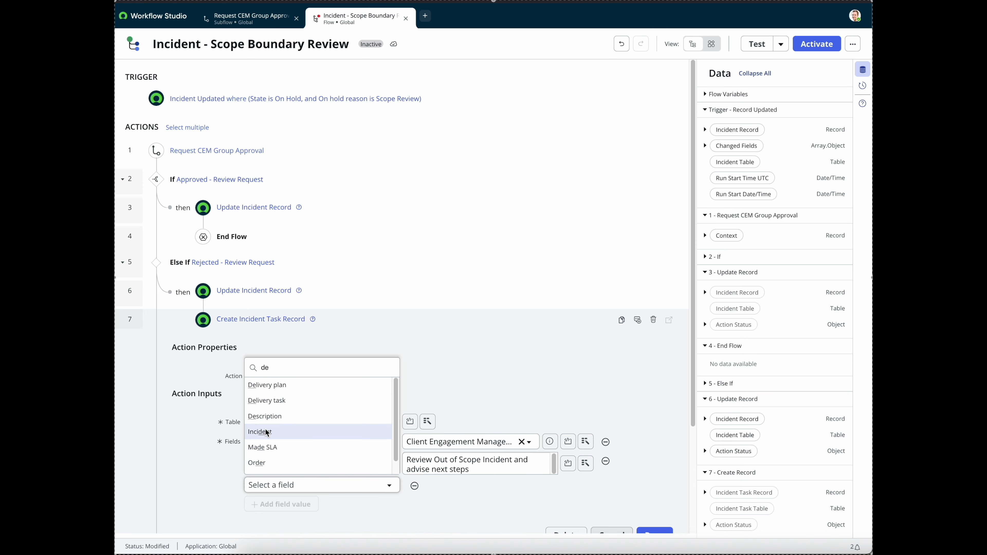
{"action": "left_click", "coordinate": [267, 417]}
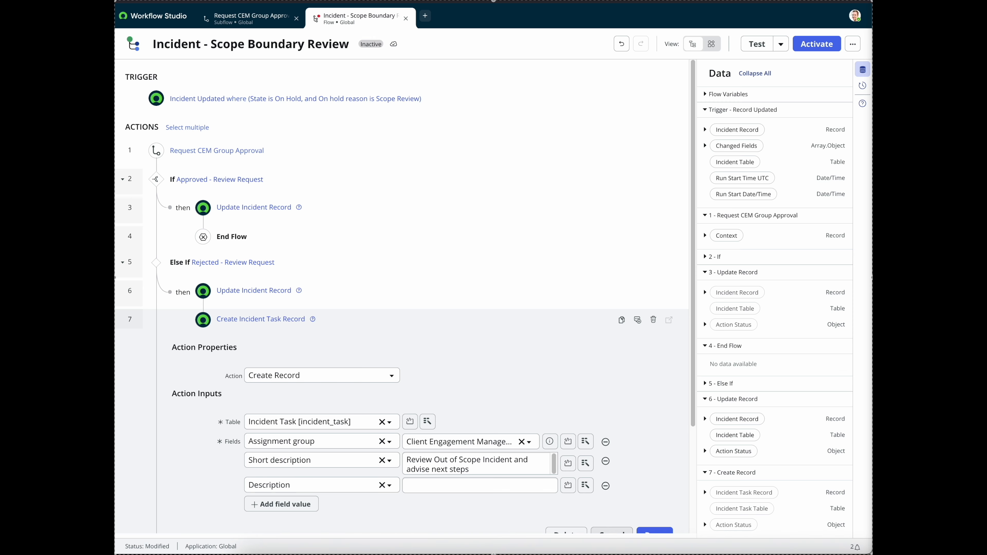
{"action": "left_click", "coordinate": [423, 488]}
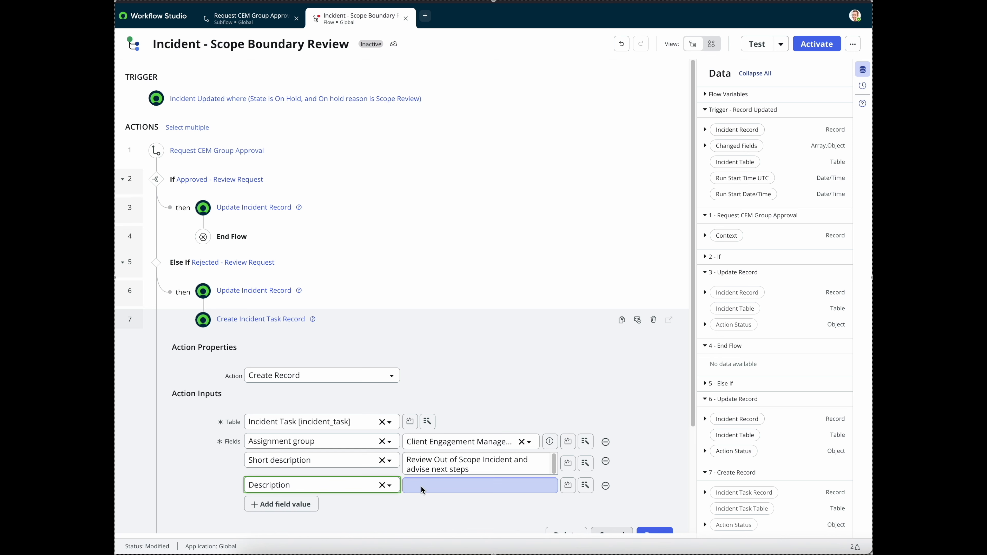
{"action": "type", "text": "Please determine the appropriate next step: reassign the Incident, initiate a formal change request, or coordinate billing adjustments with the client."}
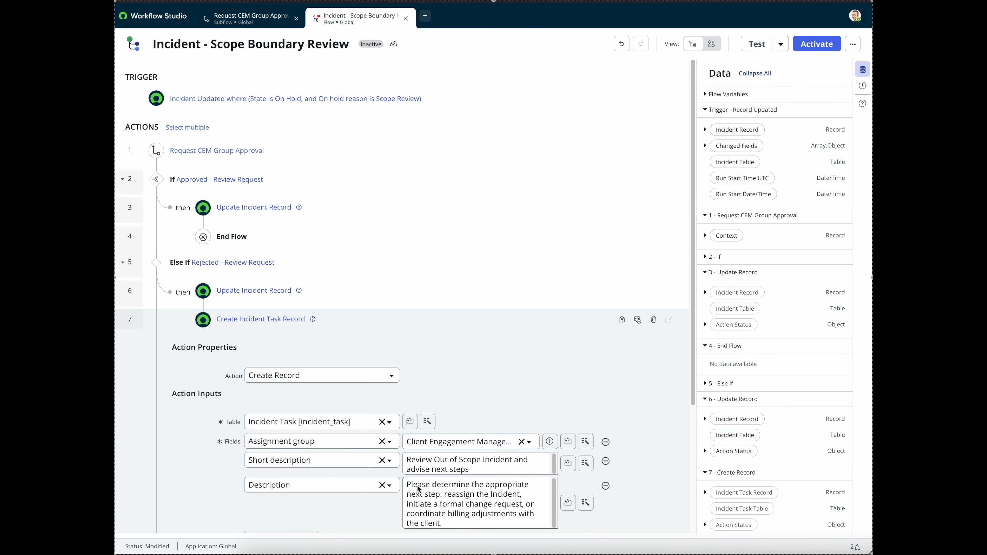
Step: Add the Incident field to the incident task, map it to the trigger's Incident Record, and finish the action
{"action": "scroll", "coordinate": [282, 329], "scroll_direction": "down", "scroll_amount": 5}
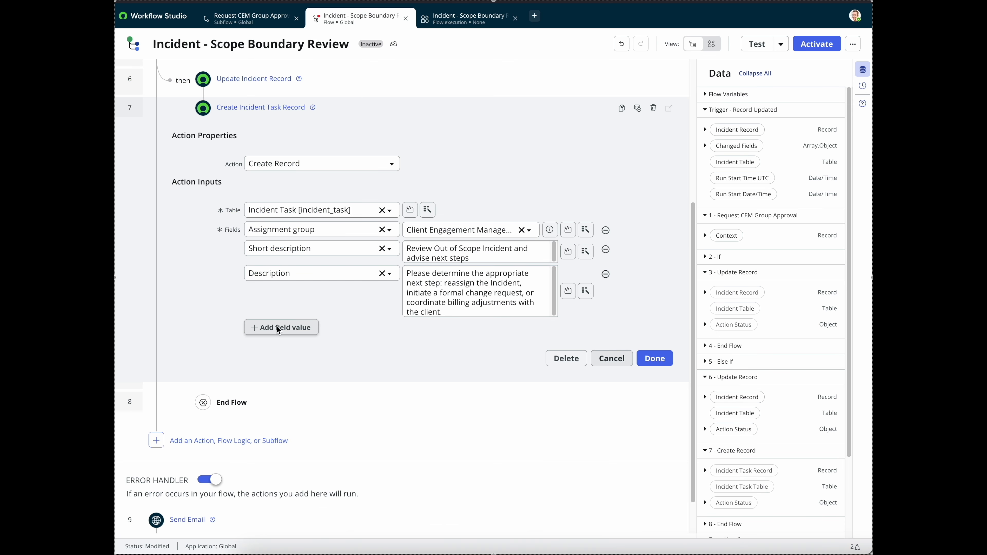
{"action": "left_click", "coordinate": [278, 327]}
{"action": "left_click", "coordinate": [277, 328]}
{"action": "type", "text": "in"}
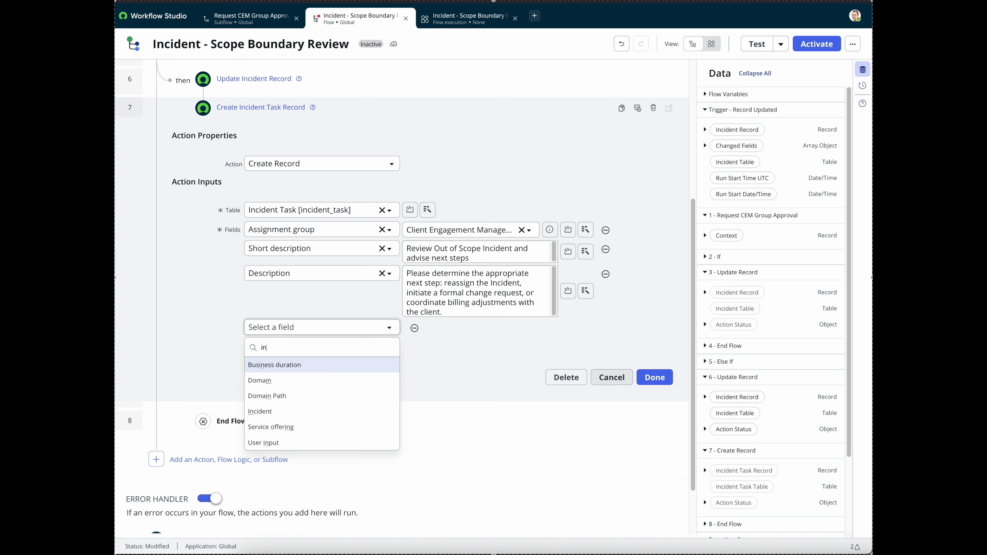
{"action": "left_click", "coordinate": [263, 411]}
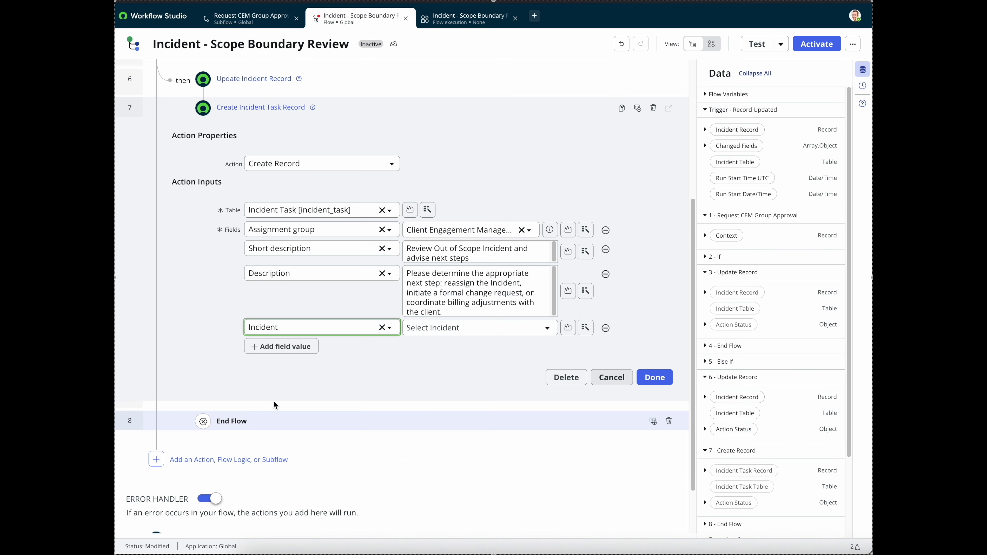
{"action": "left_click", "coordinate": [585, 328]}
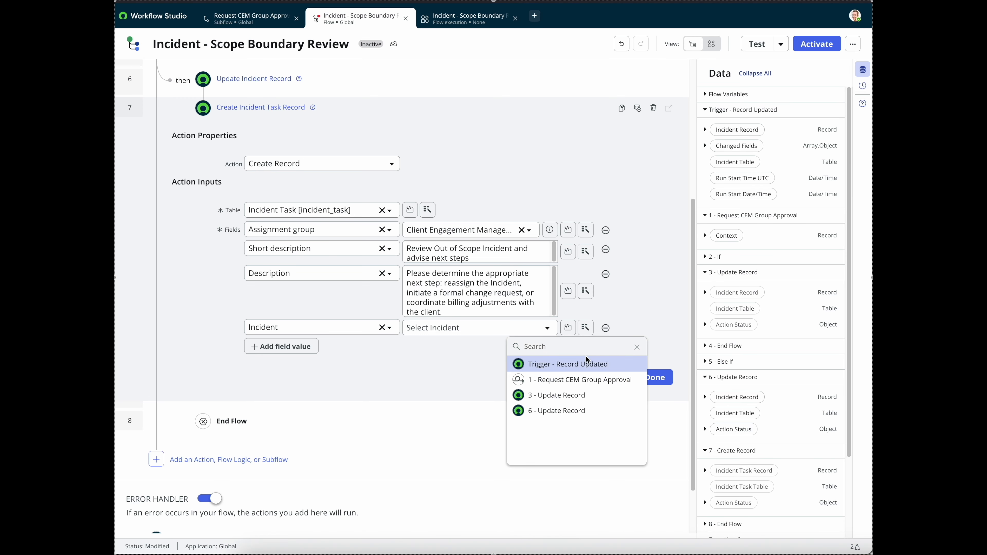
{"action": "left_click", "coordinate": [586, 363]}
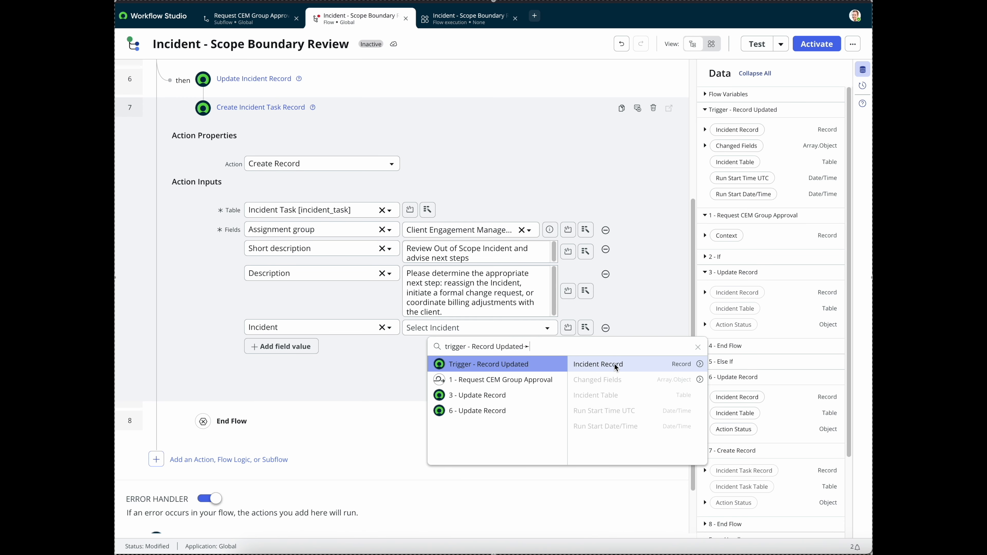
{"action": "left_click", "coordinate": [684, 363]}
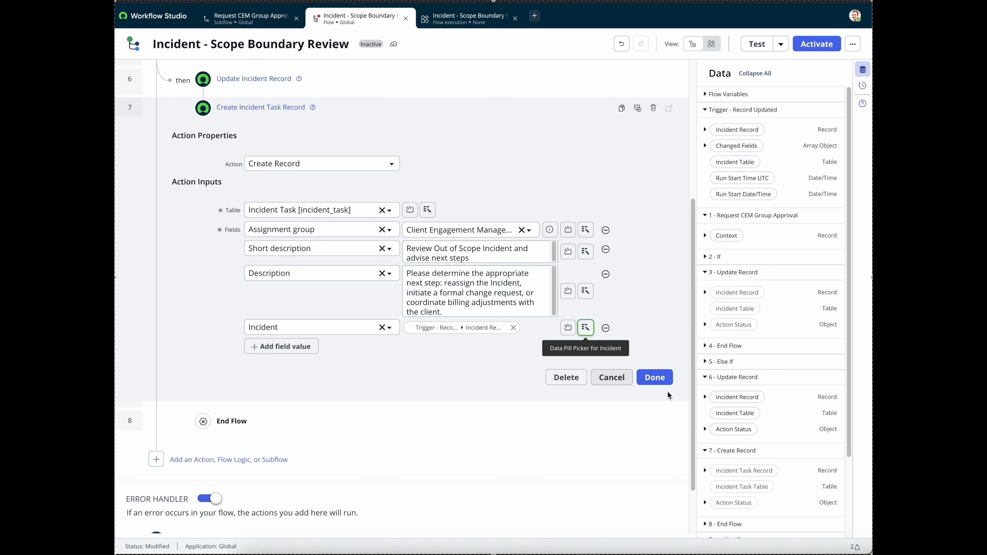
{"action": "scroll", "coordinate": [644, 308], "scroll_direction": "up", "scroll_amount": 2}
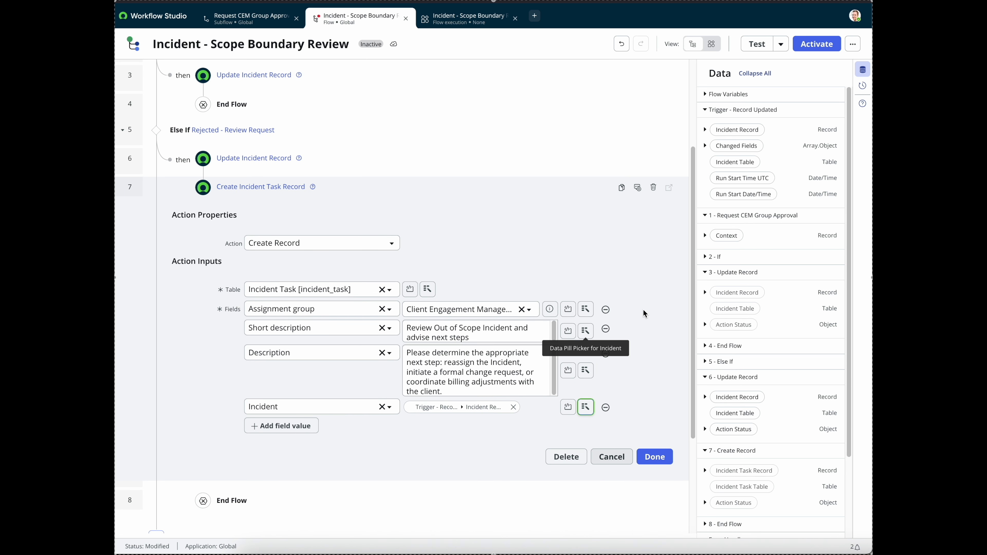
{"action": "left_click", "coordinate": [662, 453]}
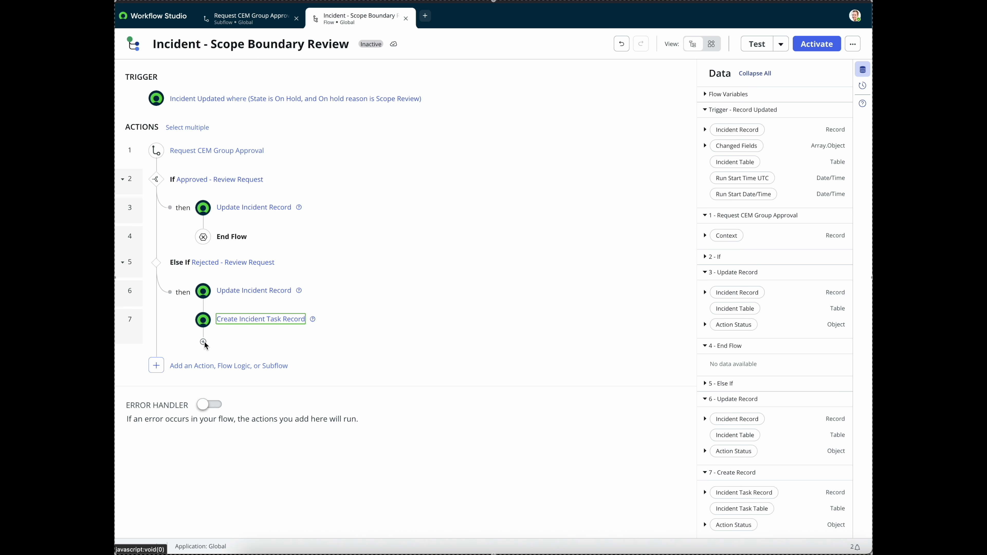
Step: Add End Flow logic after the Create Incident Task Record action in the rejected branch
{"action": "left_click", "coordinate": [203, 344]}
{"action": "left_click", "coordinate": [290, 349]}
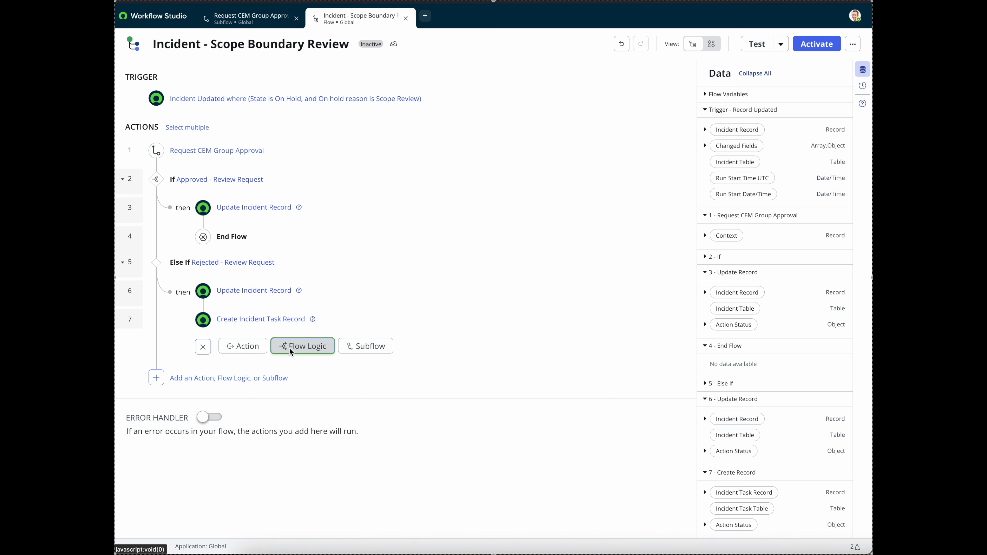
{"action": "type", "text": "e"}
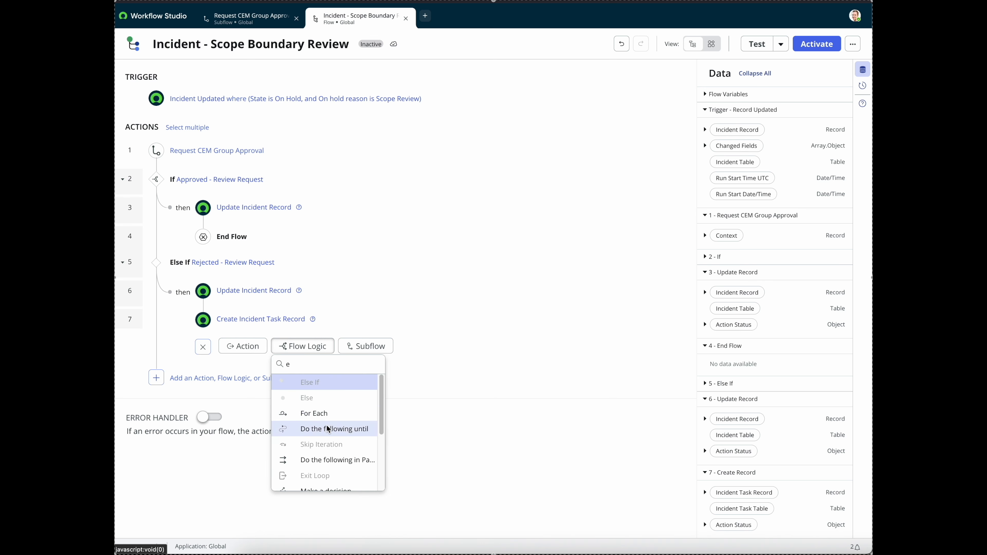
{"action": "type", "text": "n"}
{"action": "left_click", "coordinate": [318, 383]}
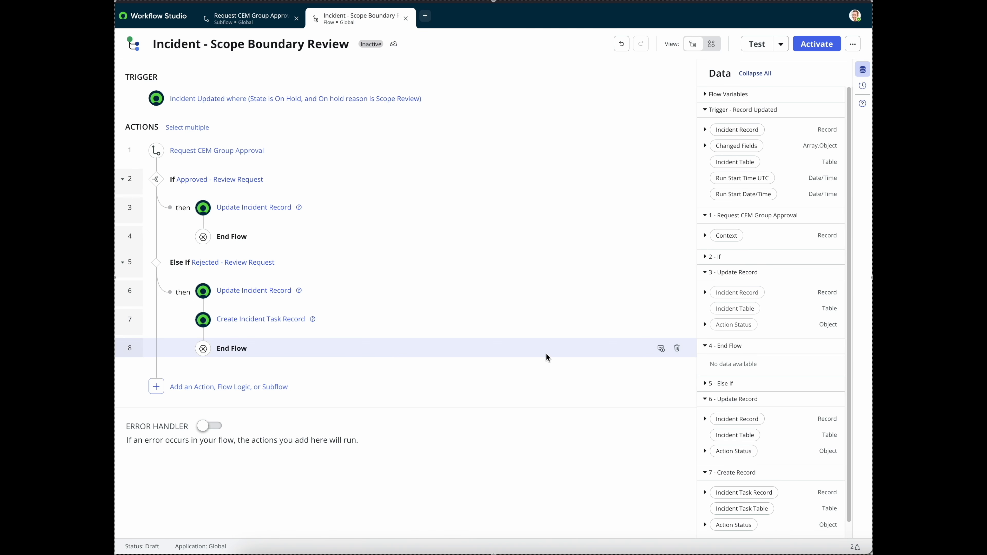
Step: Enable the flow's error handler and add a Send Email action to it
{"action": "left_click", "coordinate": [214, 424]}
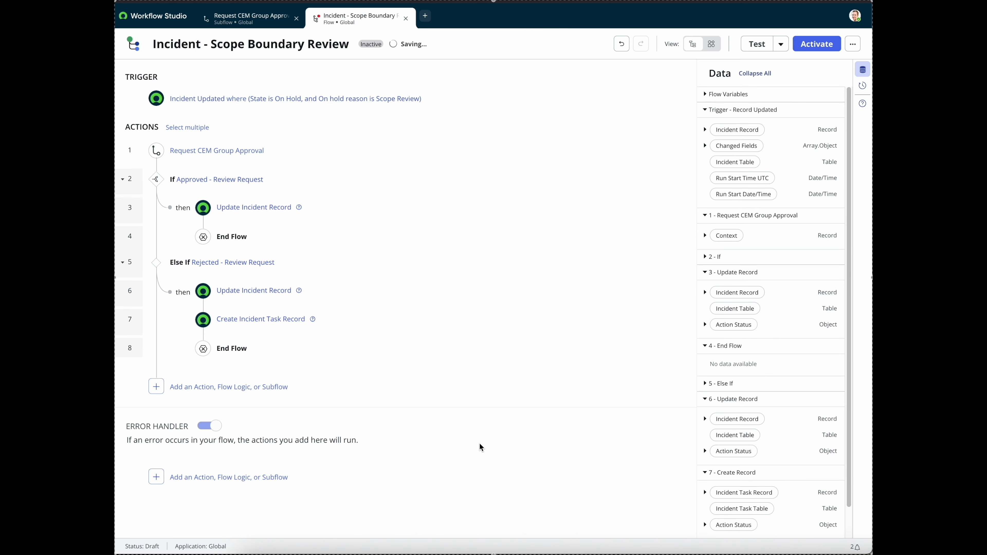
{"action": "left_click", "coordinate": [210, 477]}
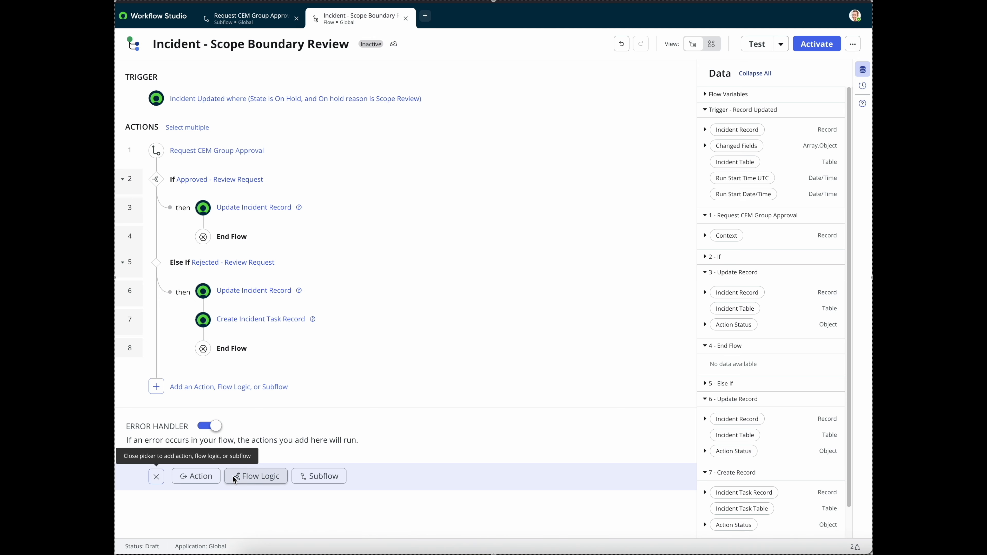
{"action": "left_click", "coordinate": [204, 477]}
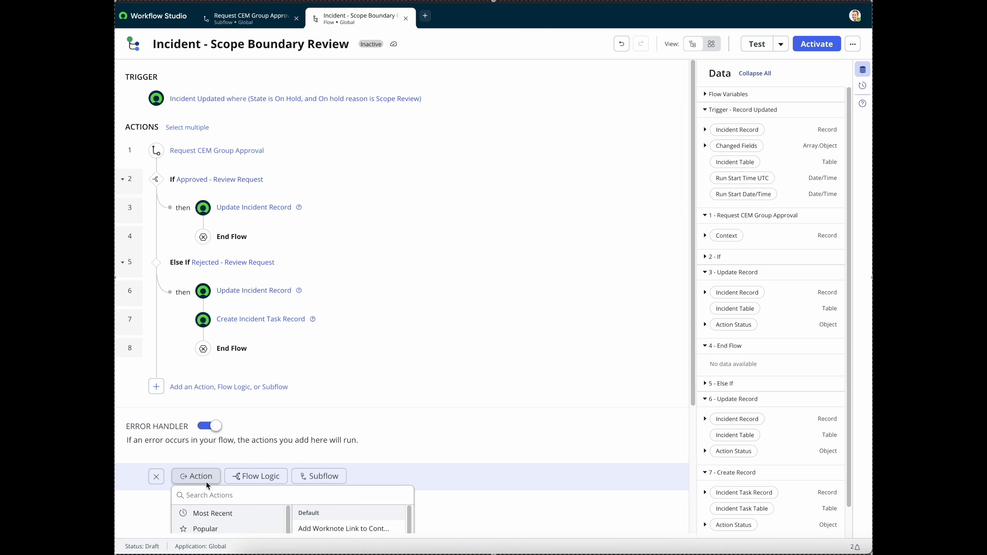
{"action": "type", "text": "ema"}
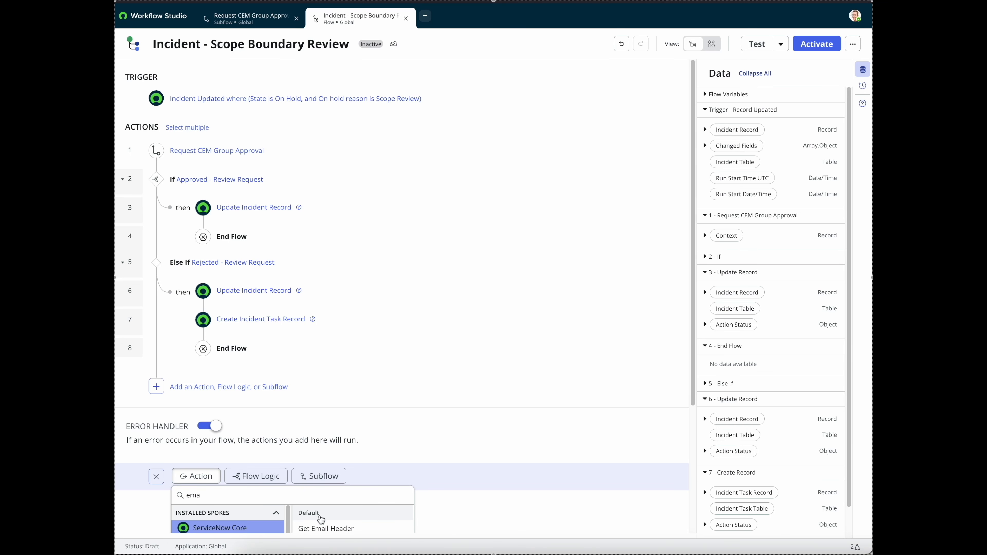
{"action": "type", "text": "il"}
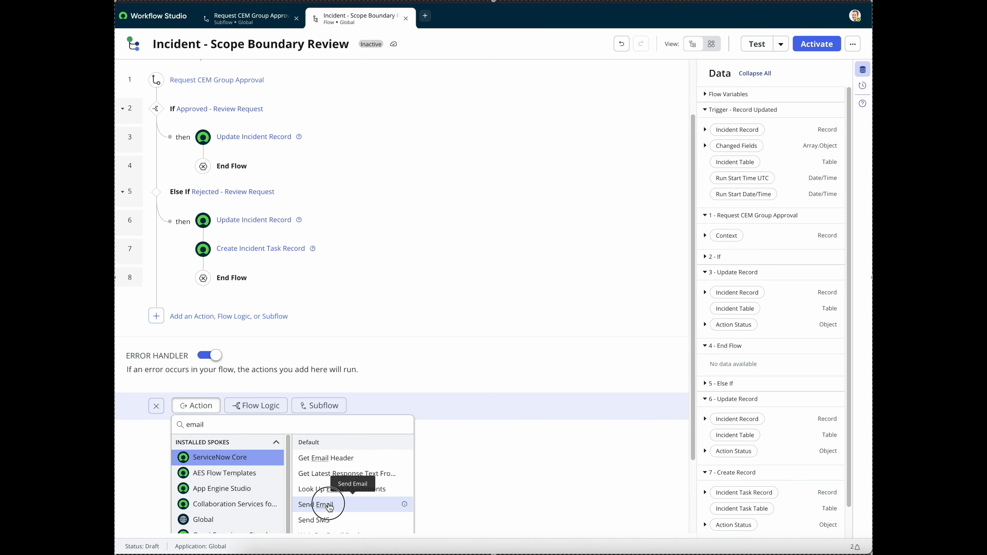
{"action": "left_click", "coordinate": [330, 506]}
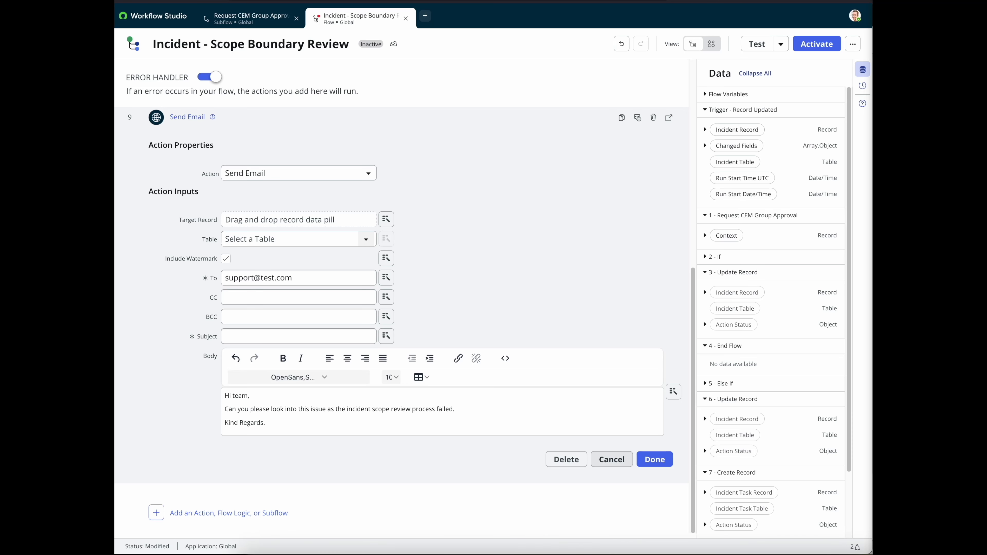
Step: Set the error email's subject to "[ERROR] - The Incident Scope Review failed"
{"action": "left_click", "coordinate": [228, 335]}
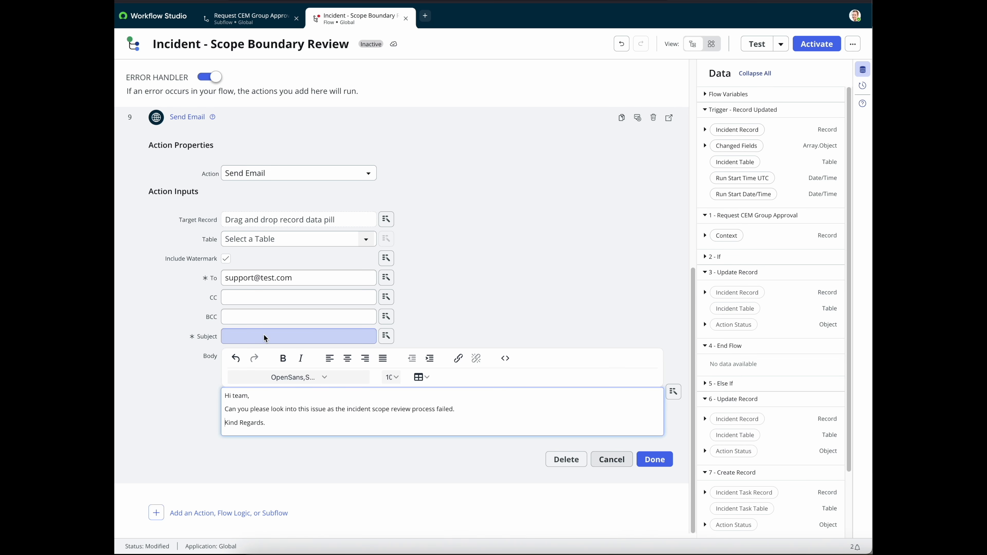
{"action": "left_click", "coordinate": [238, 334]}
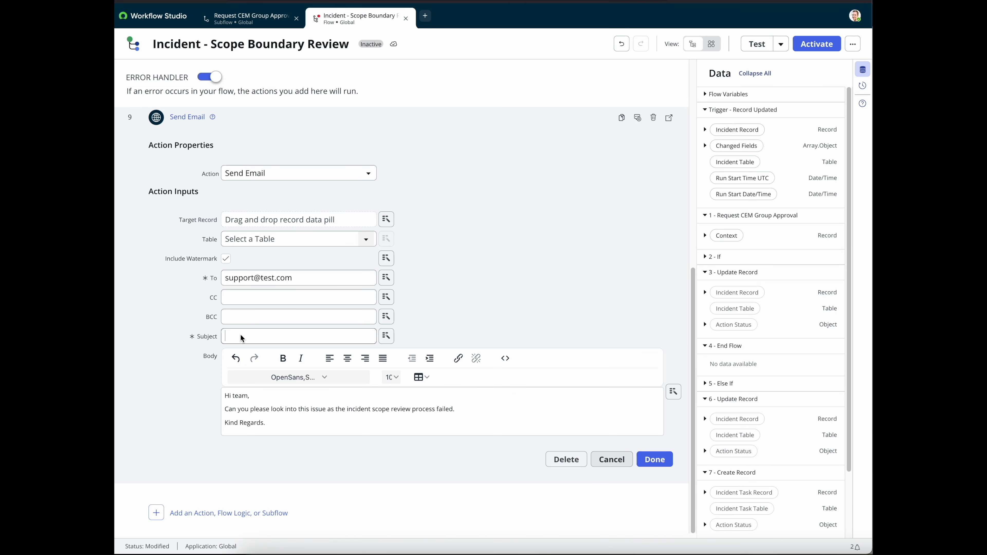
{"action": "type", "text": "[ERROR] - The Incident Scope Review failed"}
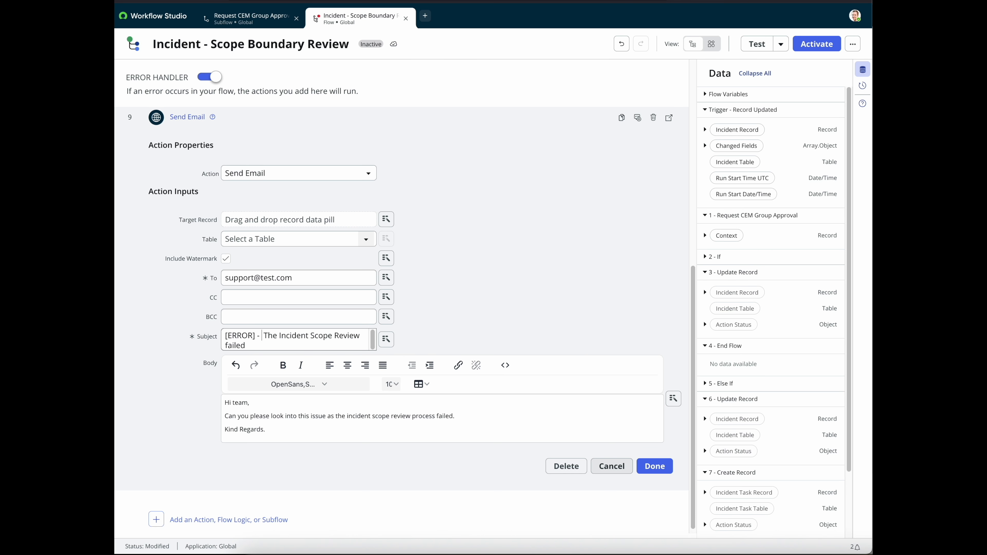
Step: Insert the trigger Incident Record's Number after "[ERROR] -" in the email subject and finish the Send Email action
{"action": "left_click", "coordinate": [387, 342]}
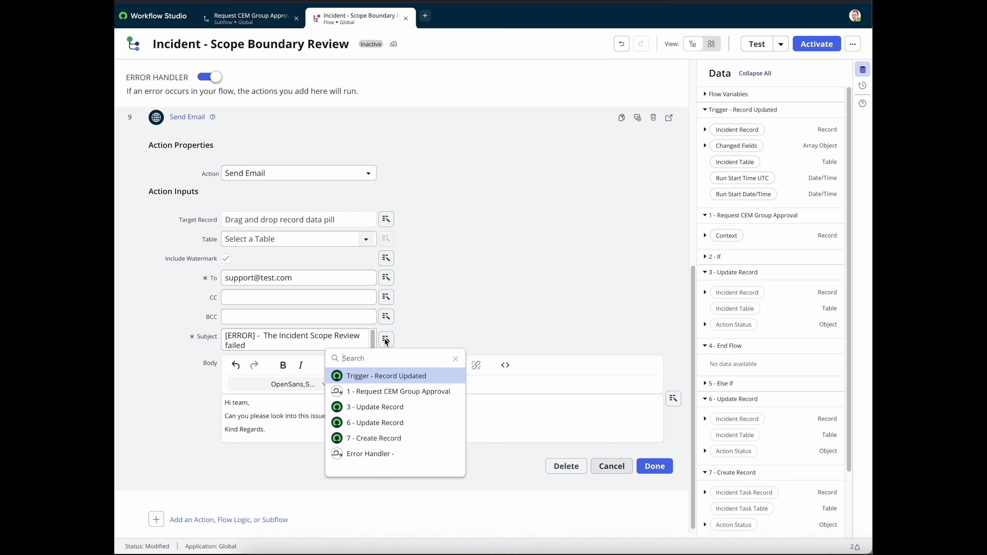
{"action": "left_click", "coordinate": [406, 378]}
{"action": "left_click", "coordinate": [537, 377]}
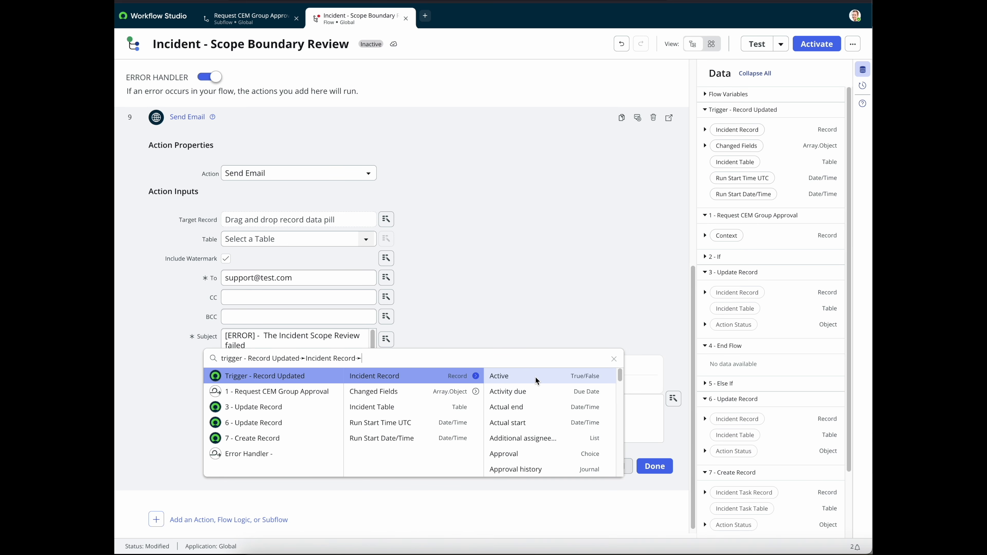
{"action": "type", "text": "num"}
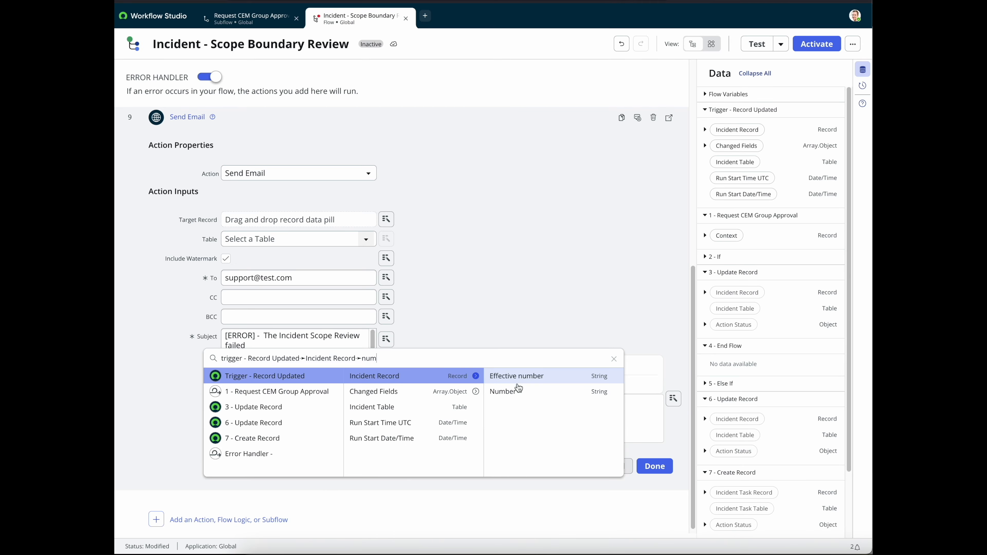
{"action": "left_click", "coordinate": [559, 393]}
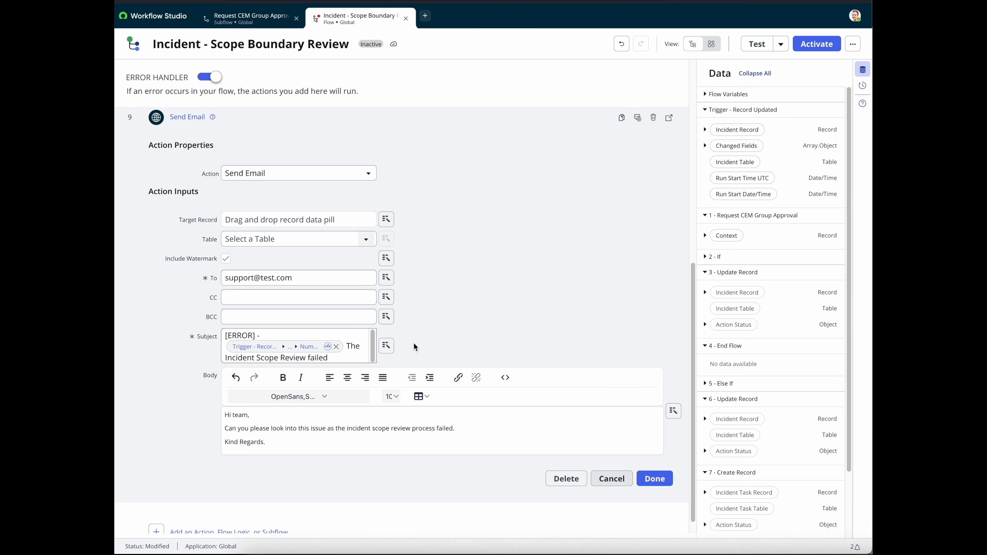
{"action": "left_click", "coordinate": [666, 484]}
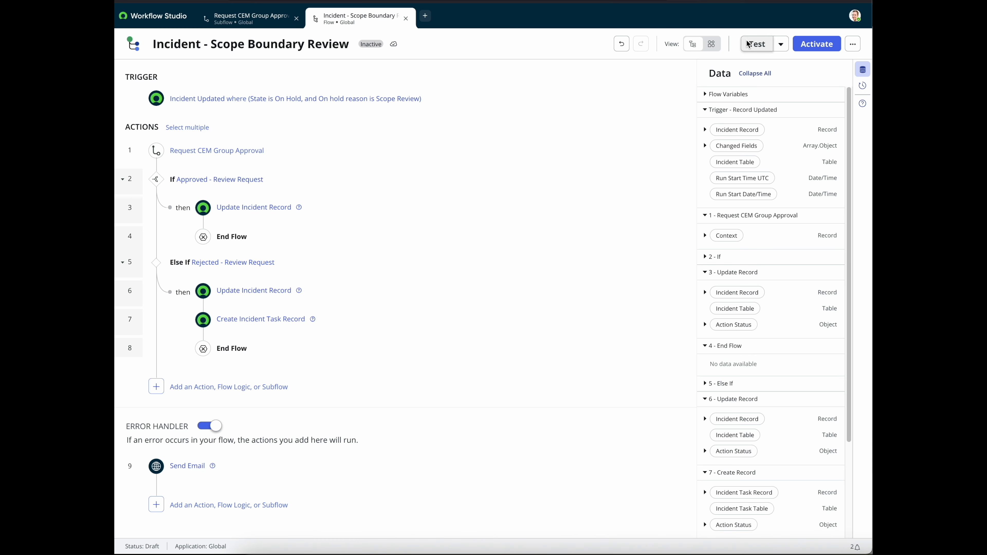
Step: Run a test of the flow with incident INC0010001 and open its execution details
{"action": "left_click", "coordinate": [760, 45]}
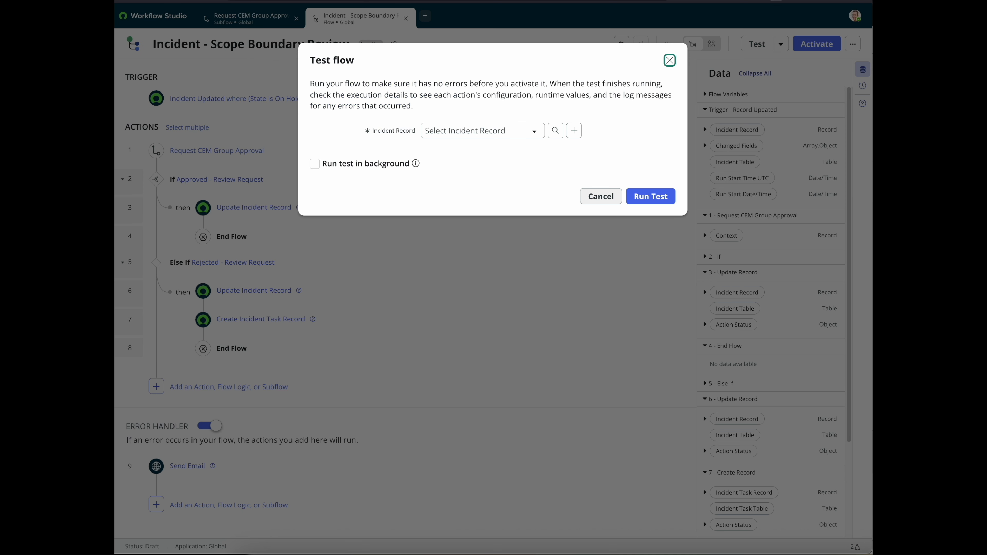
{"action": "left_click", "coordinate": [438, 132]}
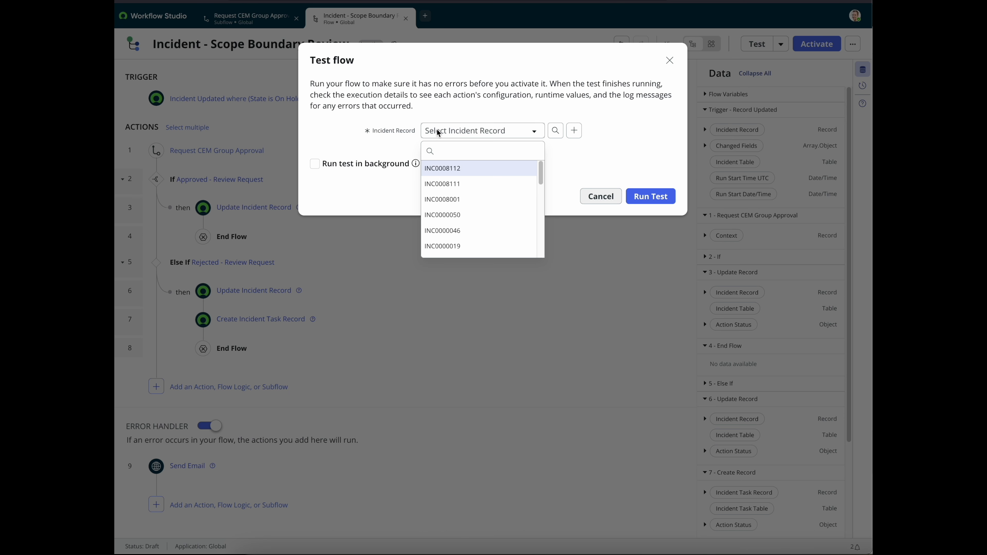
{"action": "type", "text": "INC0010001"}
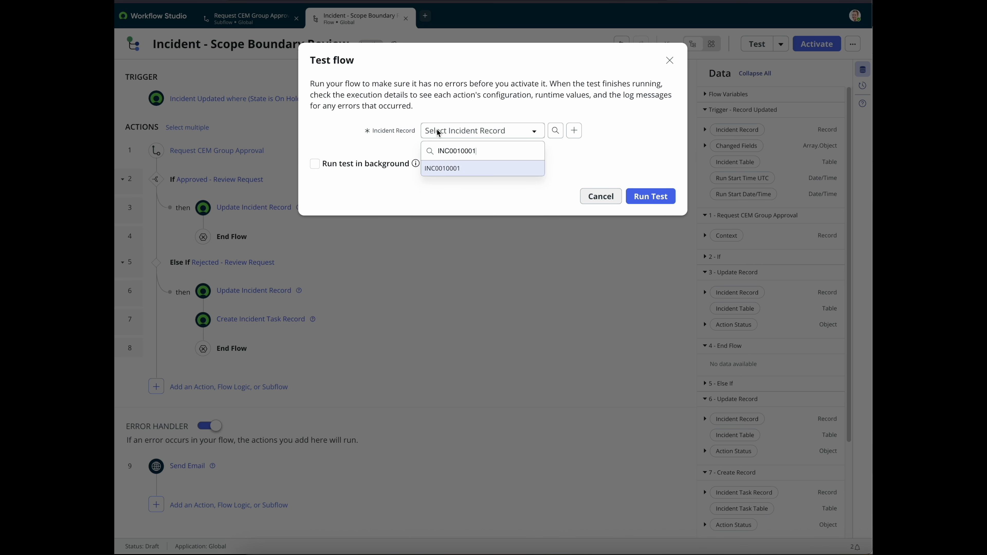
{"action": "left_click", "coordinate": [449, 170]}
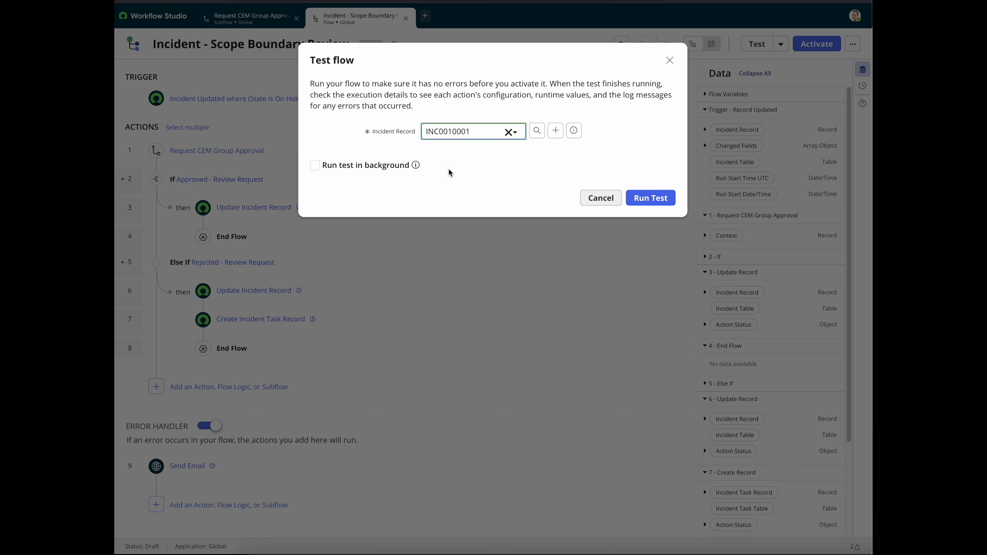
{"action": "left_click", "coordinate": [651, 201]}
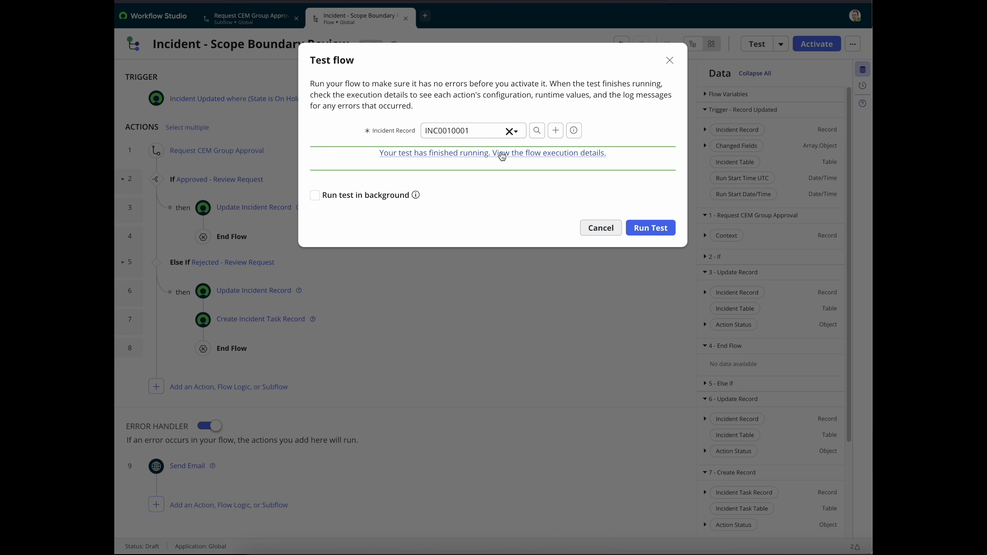
{"action": "left_click", "coordinate": [501, 155]}
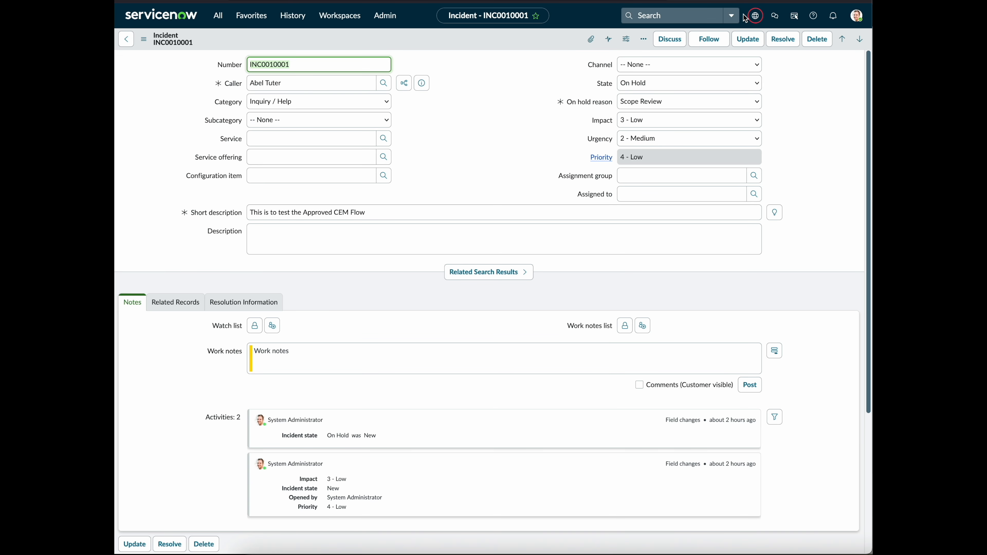
Step: From the ServiceNow incident page, impersonate the CEM group's approver
{"action": "left_click", "coordinate": [858, 20]}
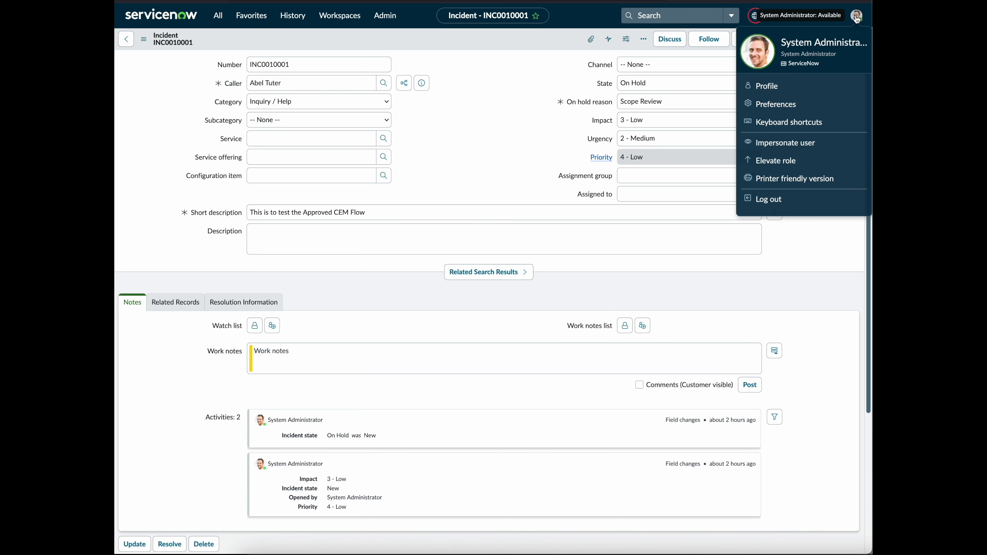
{"action": "left_click", "coordinate": [765, 143]}
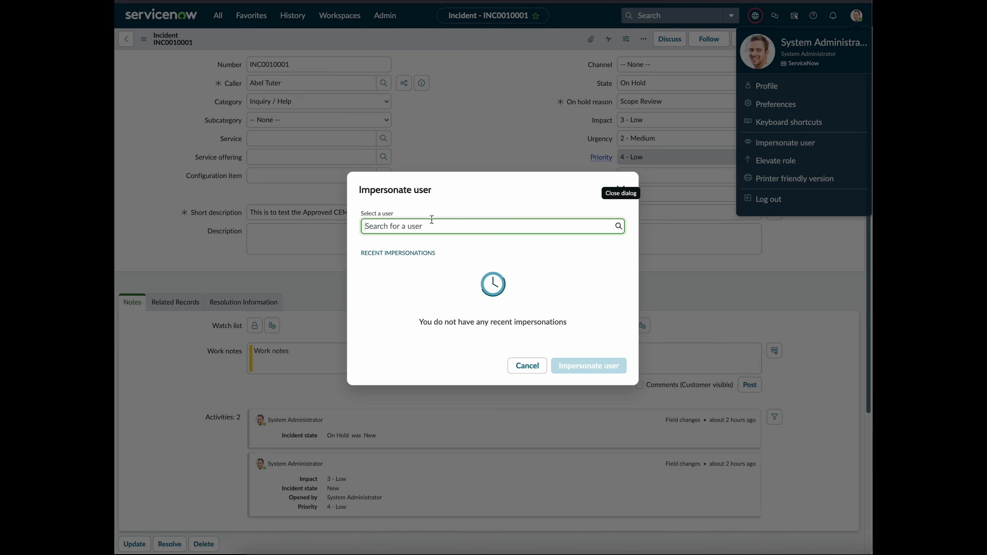
{"action": "left_click", "coordinate": [432, 225]}
{"action": "type", "text": "fu"}
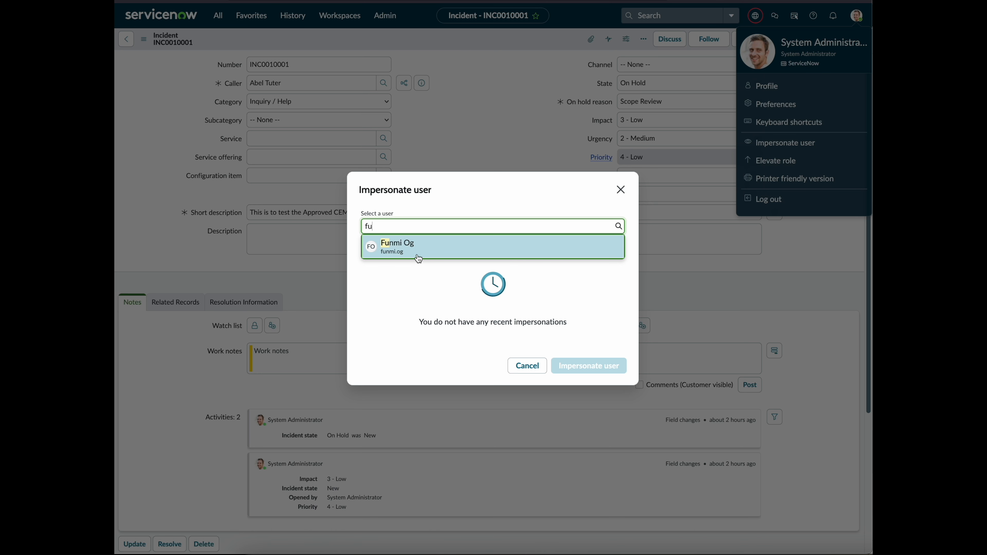
{"action": "left_click", "coordinate": [413, 250]}
{"action": "left_click", "coordinate": [593, 374]}
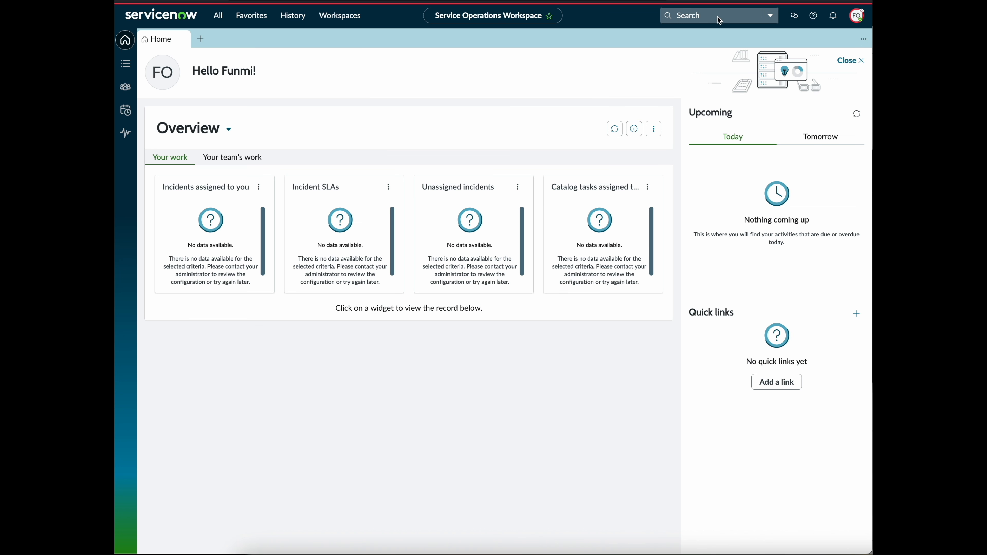
Step: Open the approver's My Approvals list and approve the requested approval for INC0010001
{"action": "left_click", "coordinate": [219, 17]}
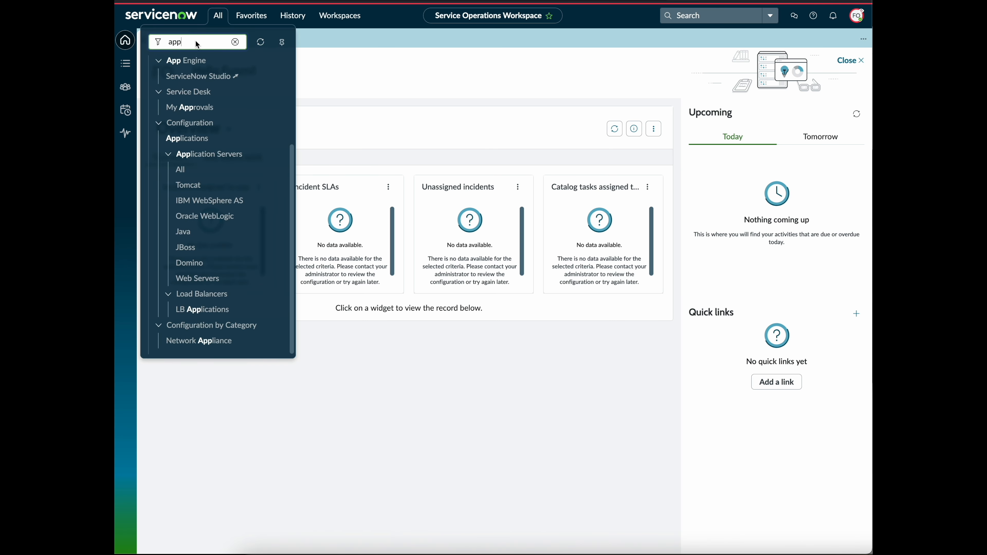
{"action": "left_click", "coordinate": [188, 108]}
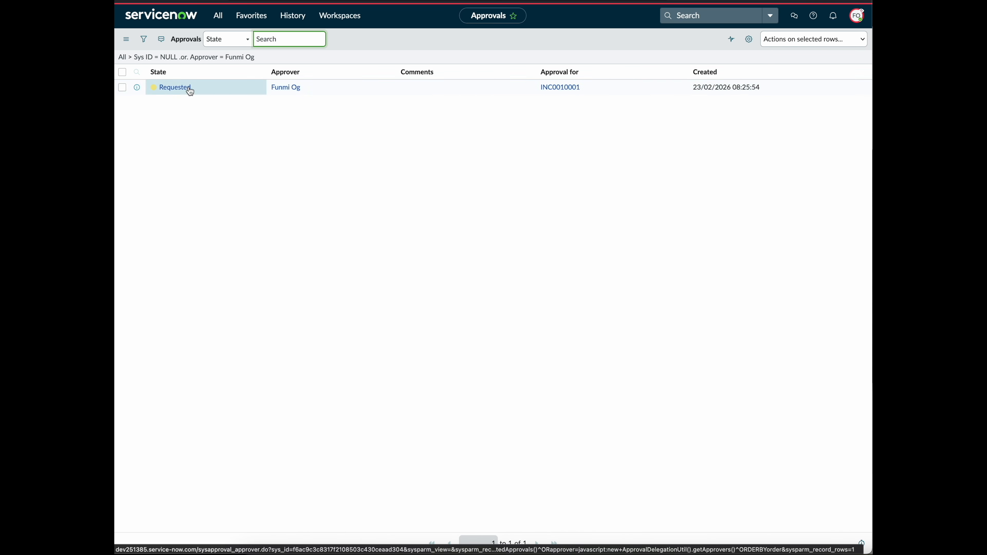
{"action": "left_click", "coordinate": [170, 87]}
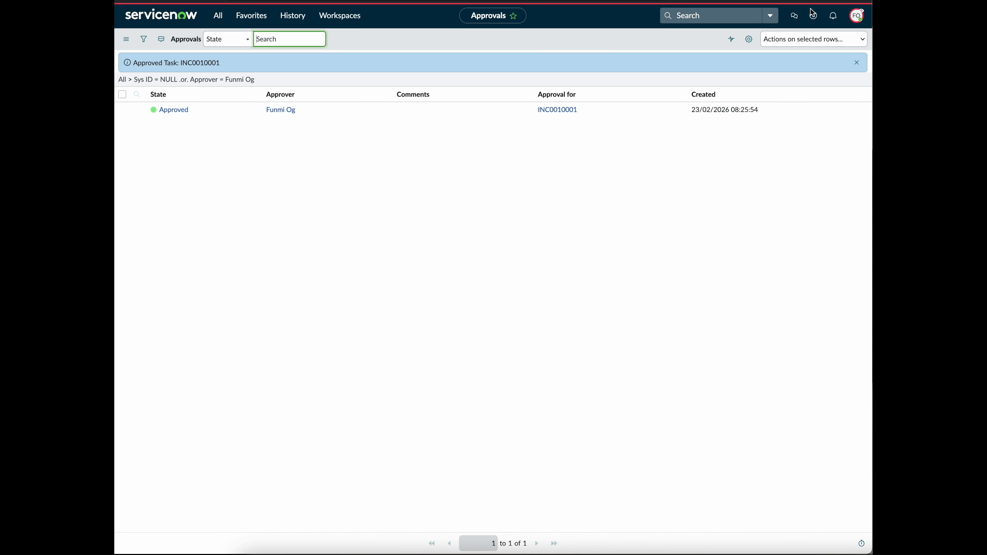
Step: End the impersonation and refresh the test run's execution details in Workflow Studio
{"action": "left_click", "coordinate": [858, 20]}
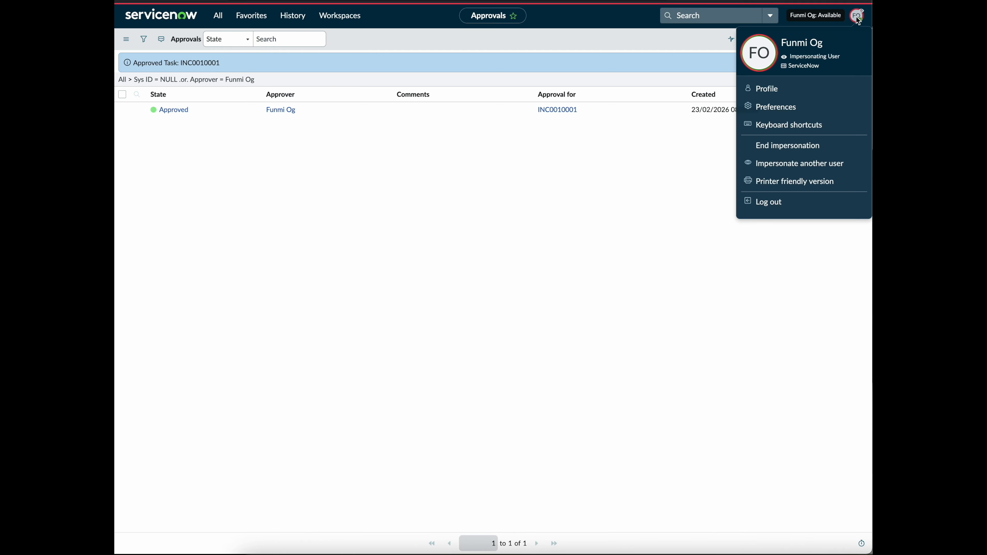
{"action": "left_click", "coordinate": [780, 149]}
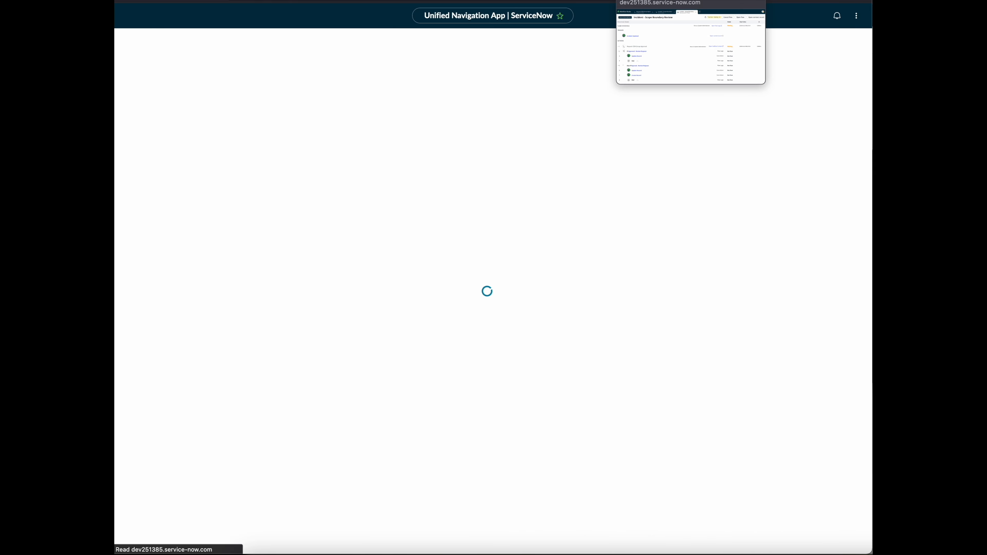
{"action": "left_click", "coordinate": [653, 1]}
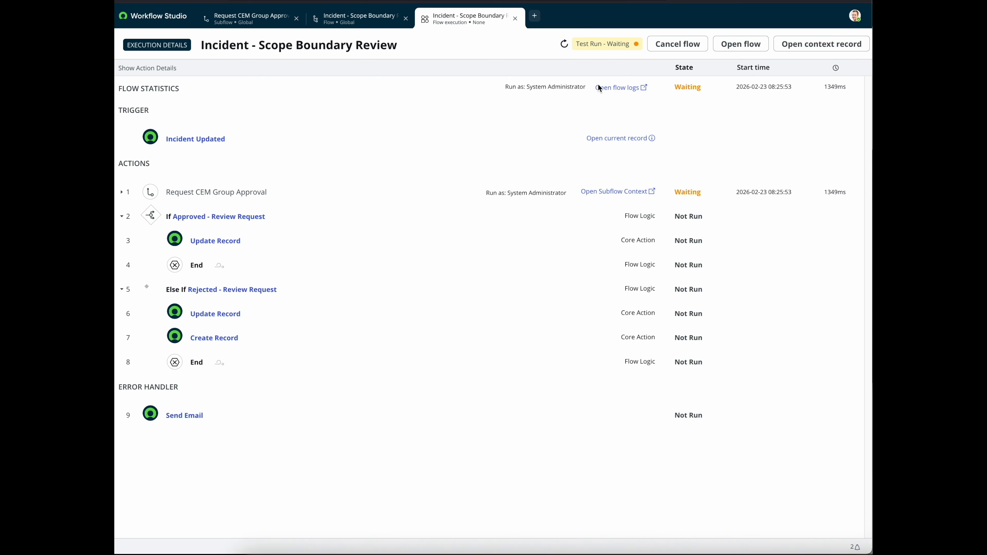
{"action": "left_click", "coordinate": [564, 45]}
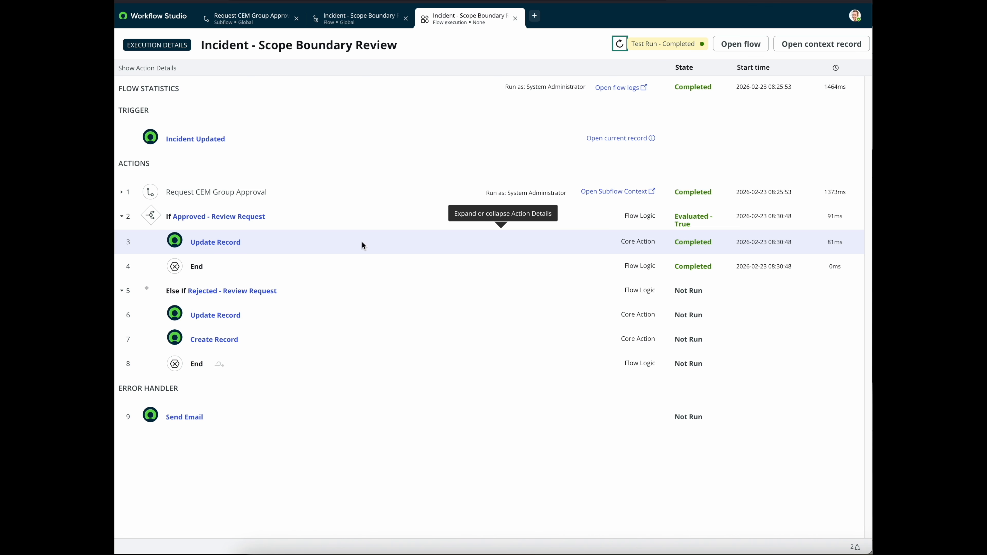
Step: Examine the Ask For Approval details in the subflow run and the Update Record details in the main flow's approved branch
{"action": "left_click", "coordinate": [601, 191]}
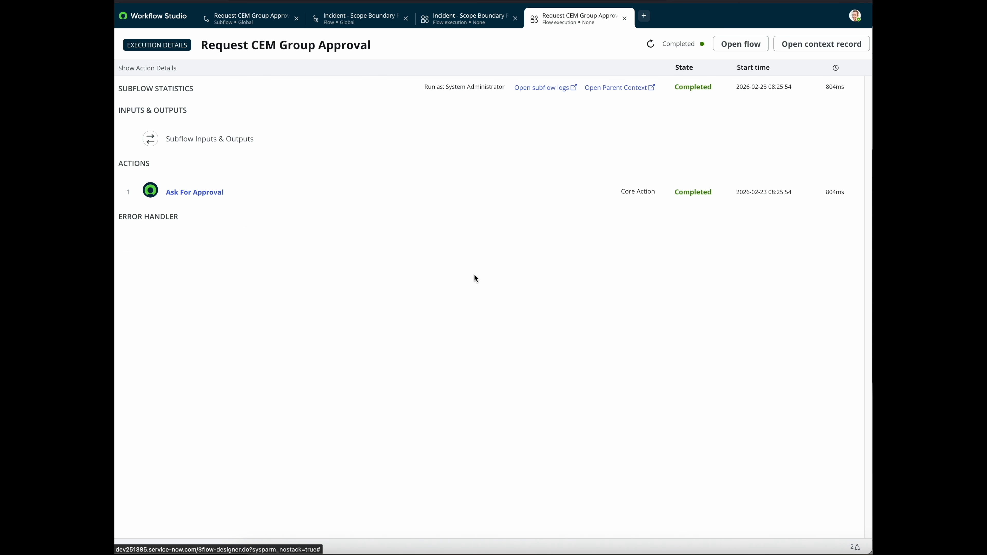
{"action": "left_click", "coordinate": [185, 192]}
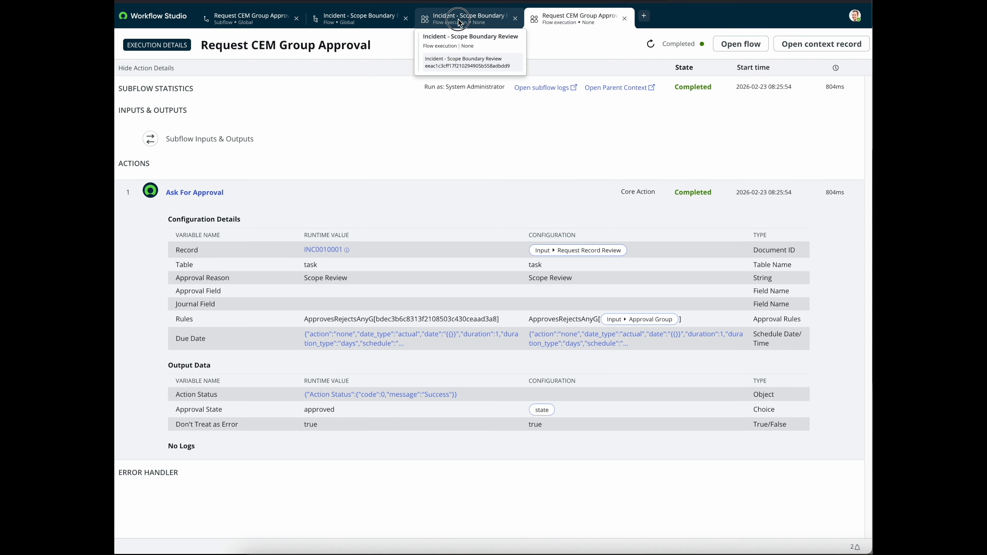
{"action": "left_click", "coordinate": [467, 18]}
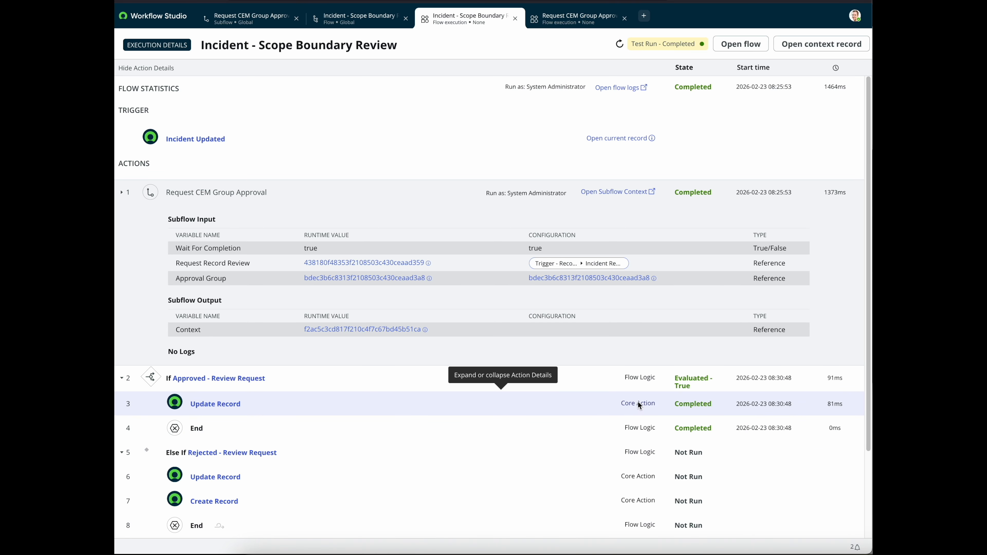
{"action": "left_click", "coordinate": [685, 404]}
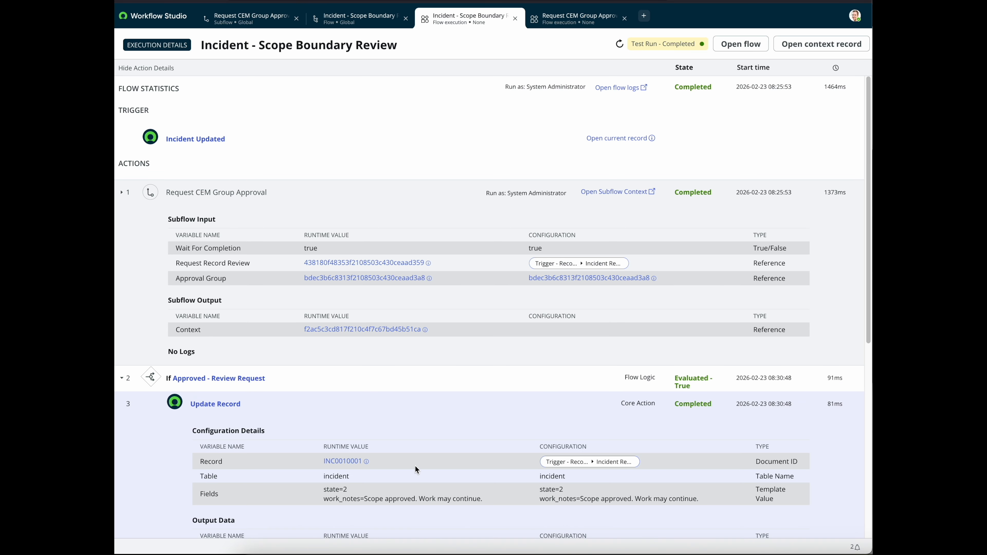
Step: Examine the approved branch's Update Record output, preview incident INC0010001 to check its State, and close the preview
{"action": "scroll", "coordinate": [437, 470], "scroll_direction": "down", "scroll_amount": 2}
{"action": "scroll", "coordinate": [435, 469], "scroll_direction": "down", "scroll_amount": 5}
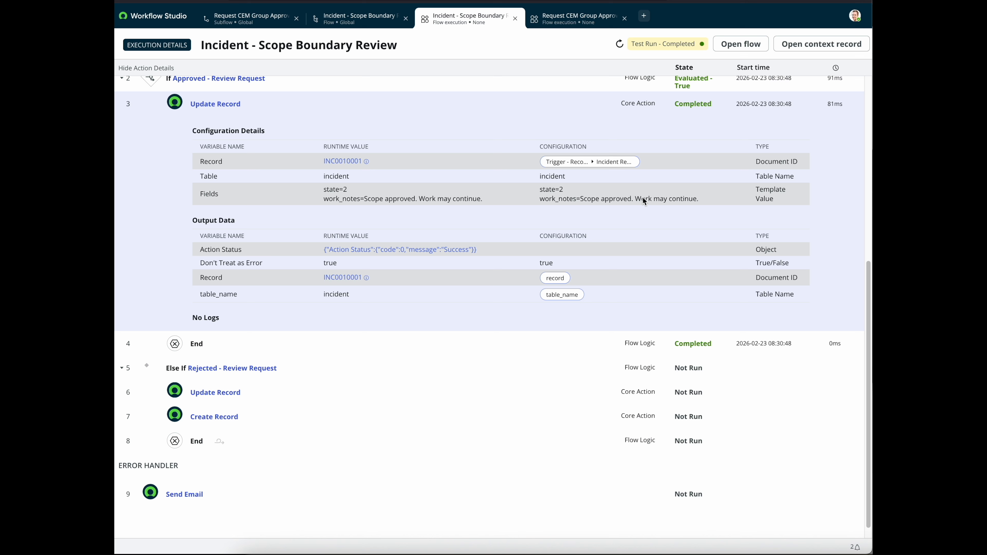
{"action": "left_click", "coordinate": [339, 277]}
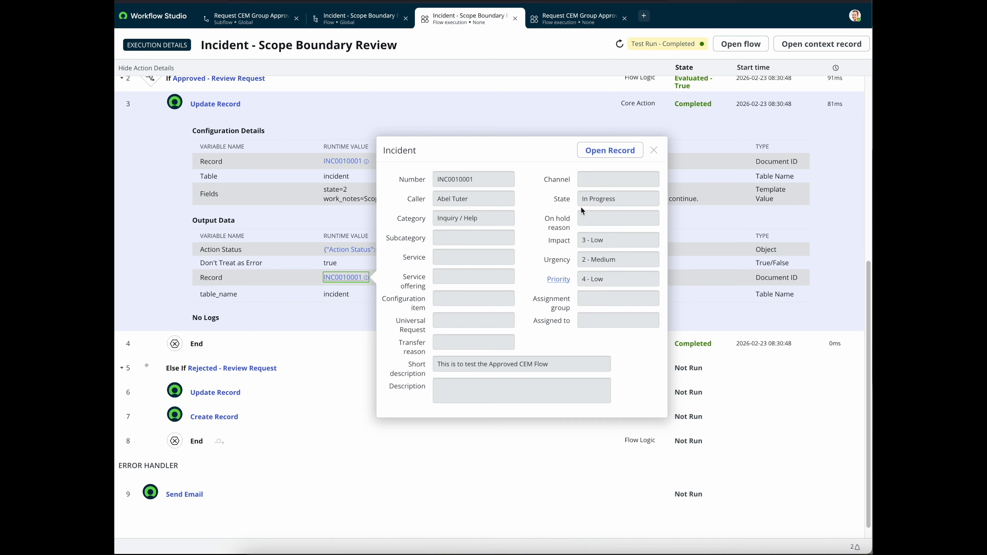
{"action": "left_click_drag", "start_coordinate": [618, 199], "coordinate": [582, 202]}
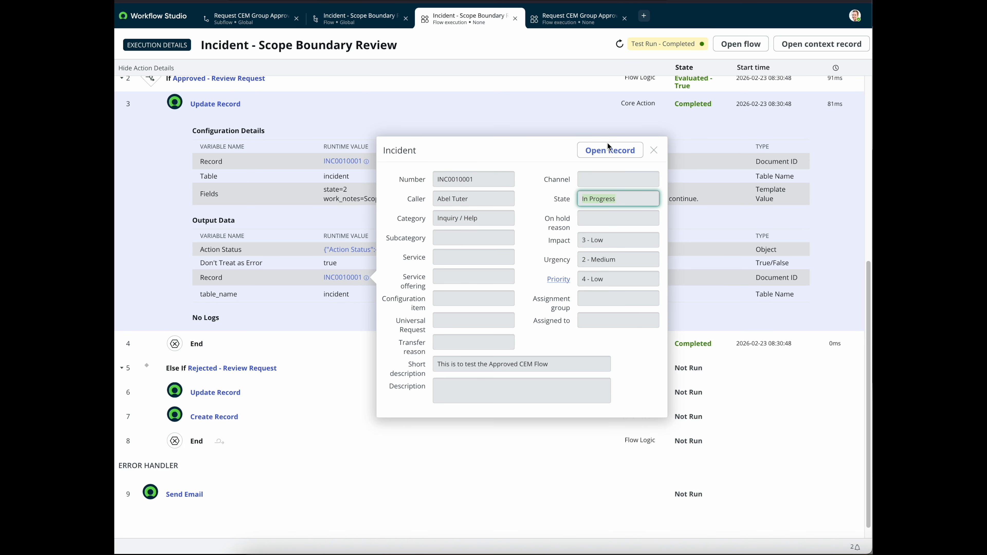
{"action": "left_click", "coordinate": [654, 151]}
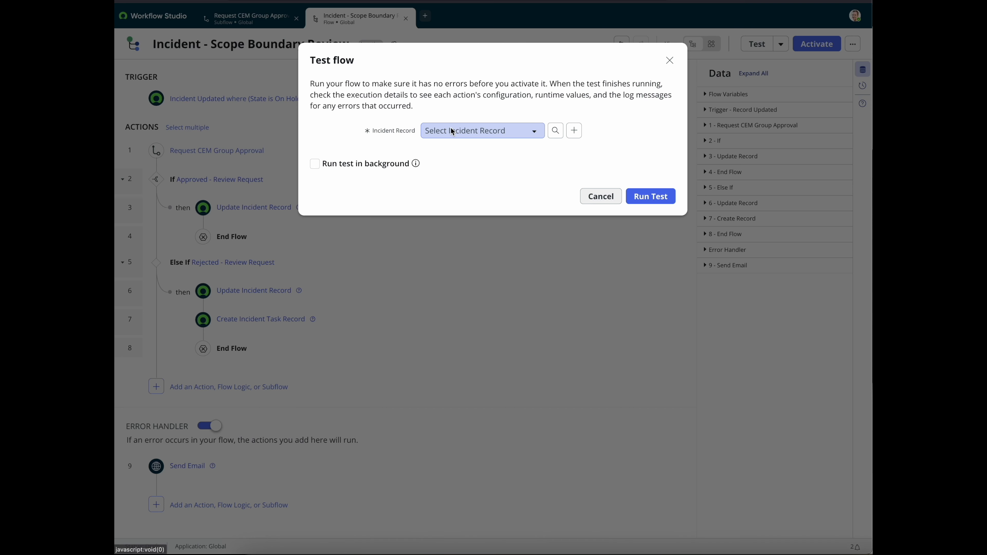
Step: Run a test of the Incident - Scope Boundary Review flow with incident INC0010002 and open its execution details
{"action": "left_click", "coordinate": [442, 130]}
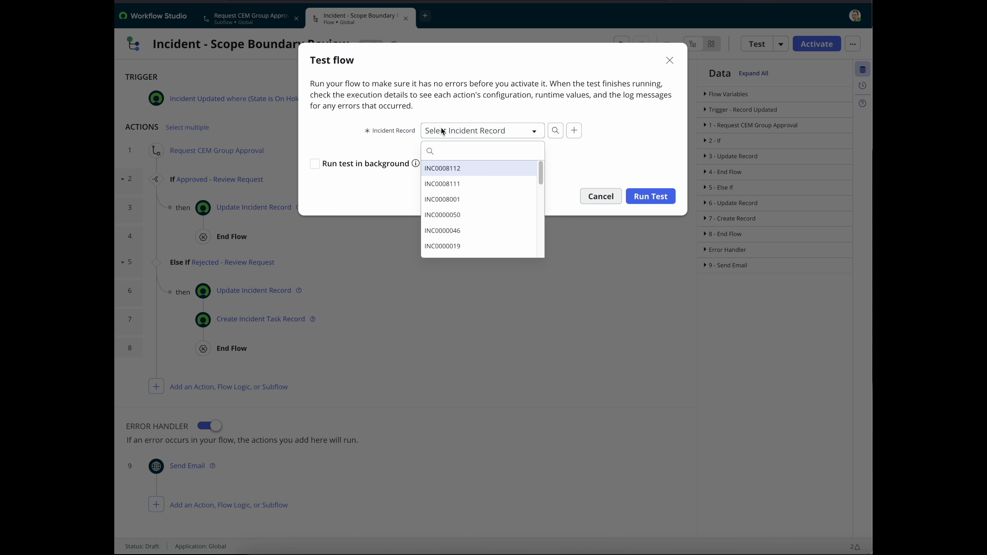
{"action": "type", "text": "INC0010002"}
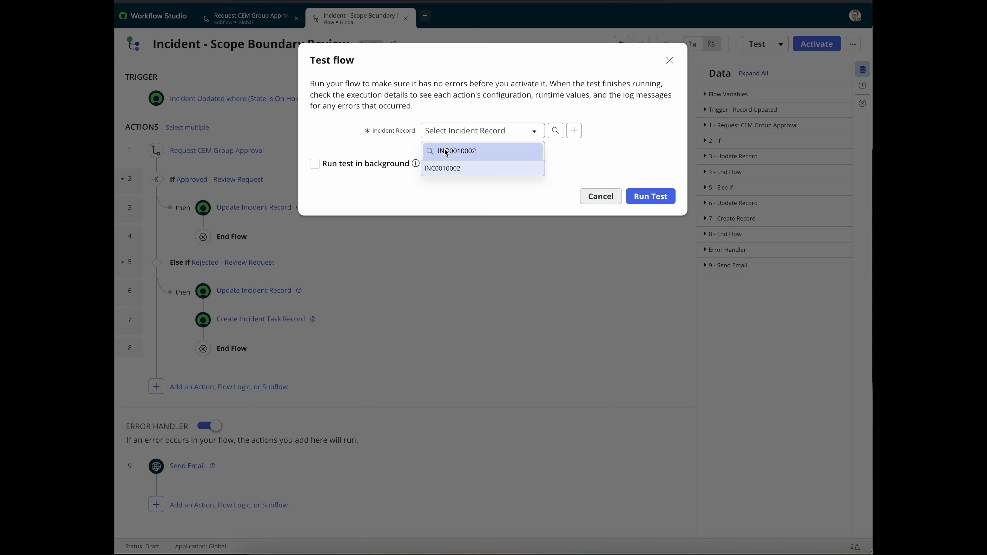
{"action": "left_click", "coordinate": [447, 169]}
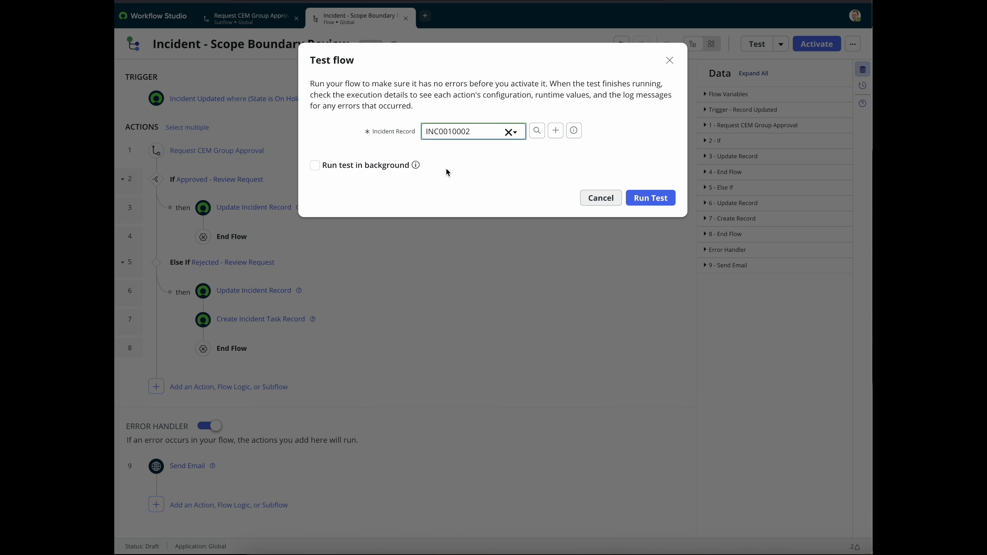
{"action": "left_click", "coordinate": [664, 202]}
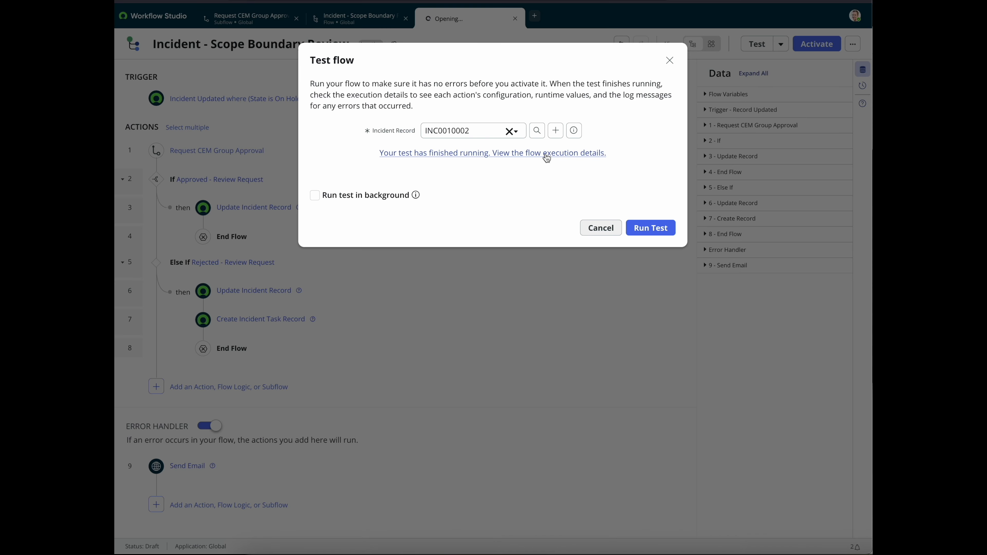
{"action": "left_click", "coordinate": [546, 153]}
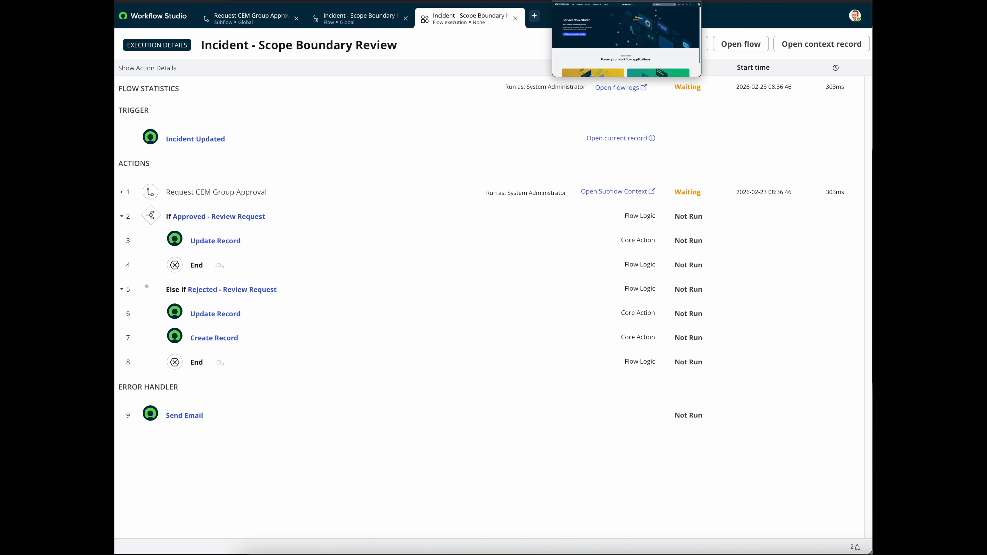
Step: Switch to the ServiceNow home page and bring up the administrator's account options for impersonating a user
{"action": "left_click", "coordinate": [599, 0]}
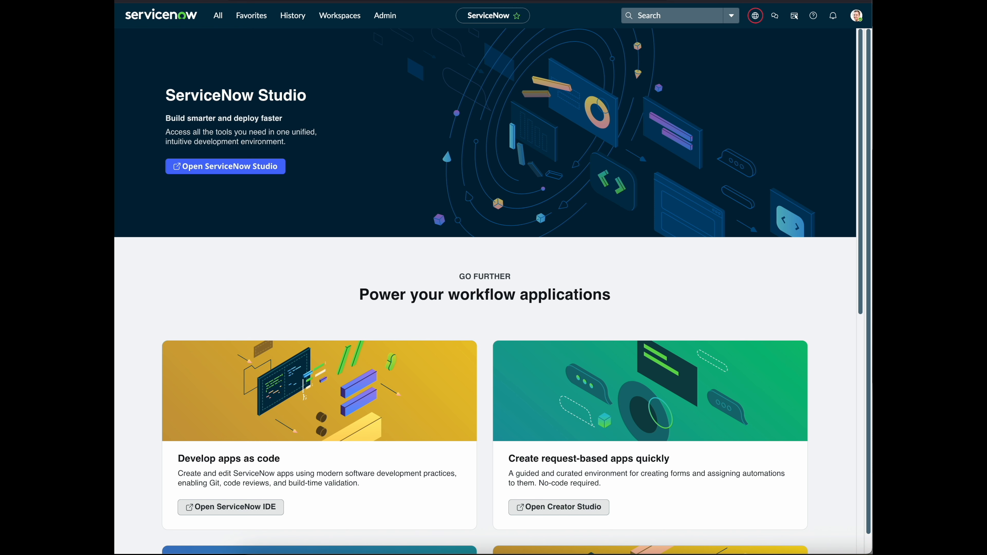
{"action": "left_click", "coordinate": [856, 17]}
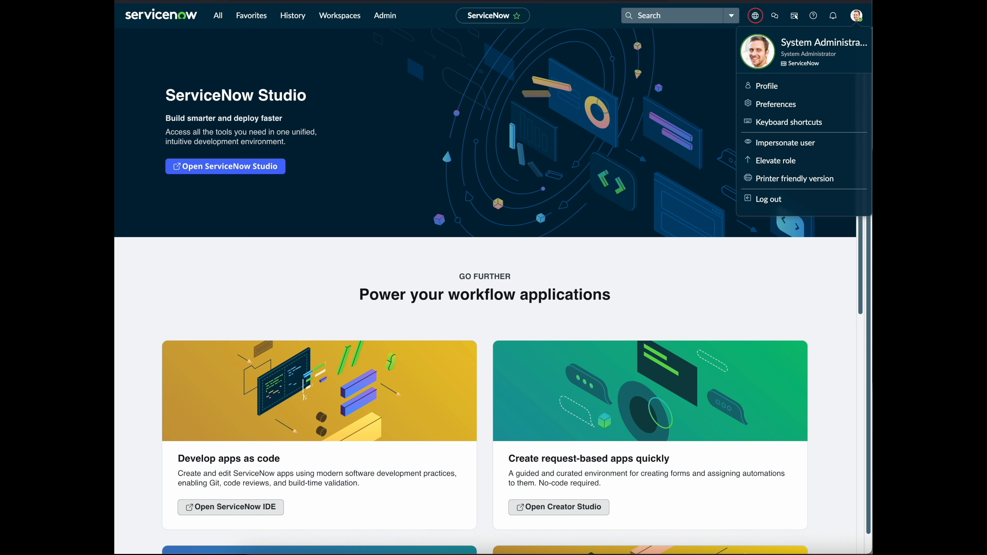
Step: Refresh the test run in Workflow Studio and examine the rejected branch's Update Record details, including the INC0010002 record preview
{"action": "left_click", "coordinate": [389, 0]}
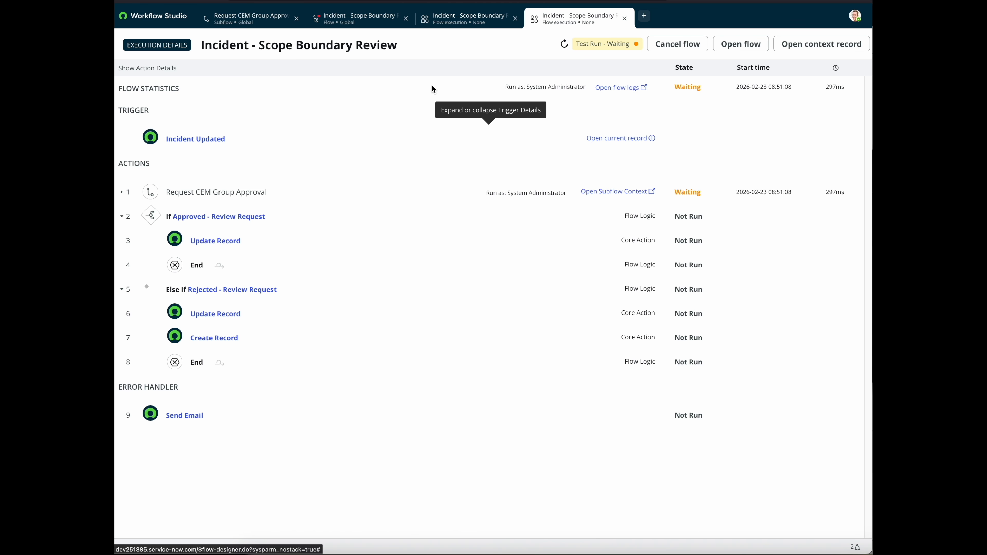
{"action": "left_click", "coordinate": [563, 44]}
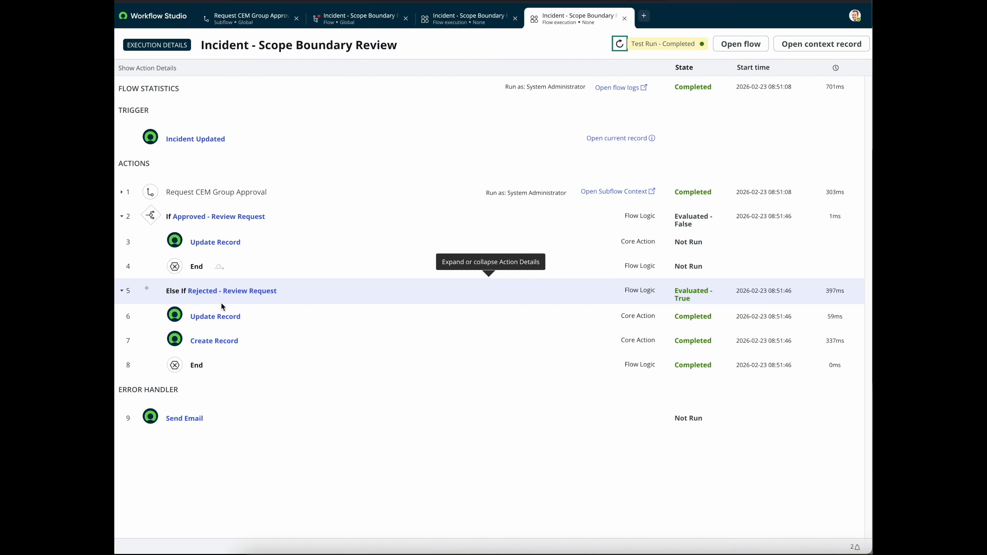
{"action": "left_click", "coordinate": [212, 318]}
{"action": "scroll", "coordinate": [437, 421], "scroll_direction": "down", "scroll_amount": 1}
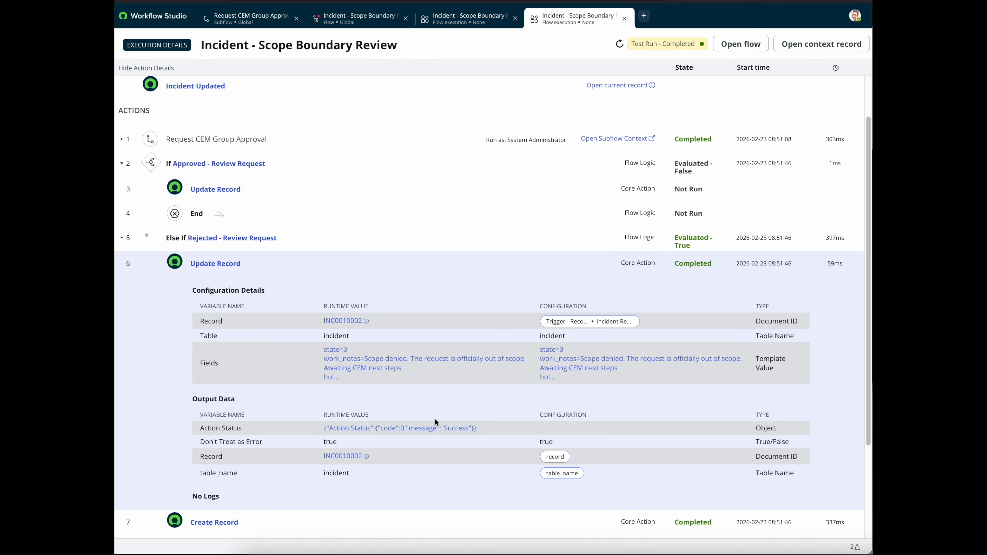
{"action": "left_click", "coordinate": [344, 457]}
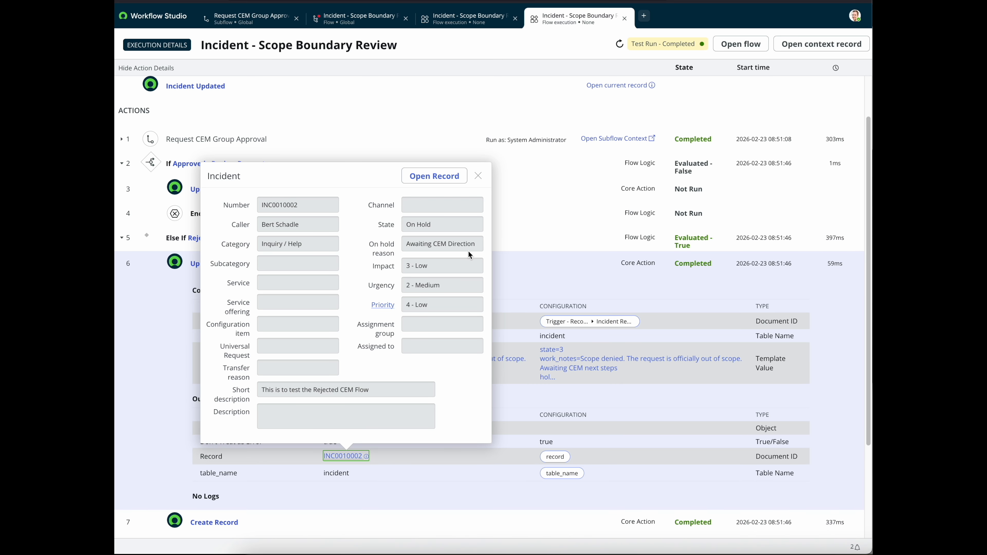
{"action": "left_click", "coordinate": [478, 176]}
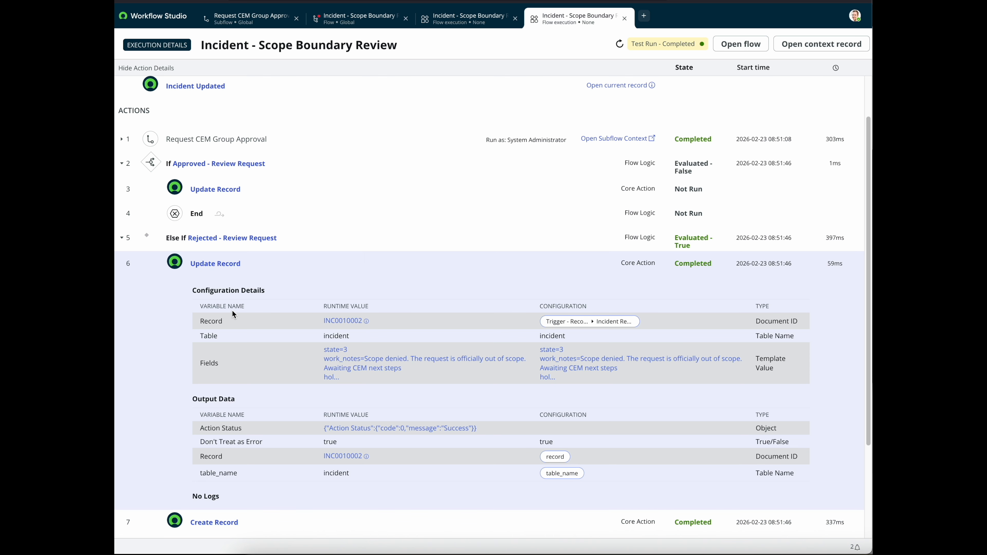
{"action": "left_click", "coordinate": [267, 257]}
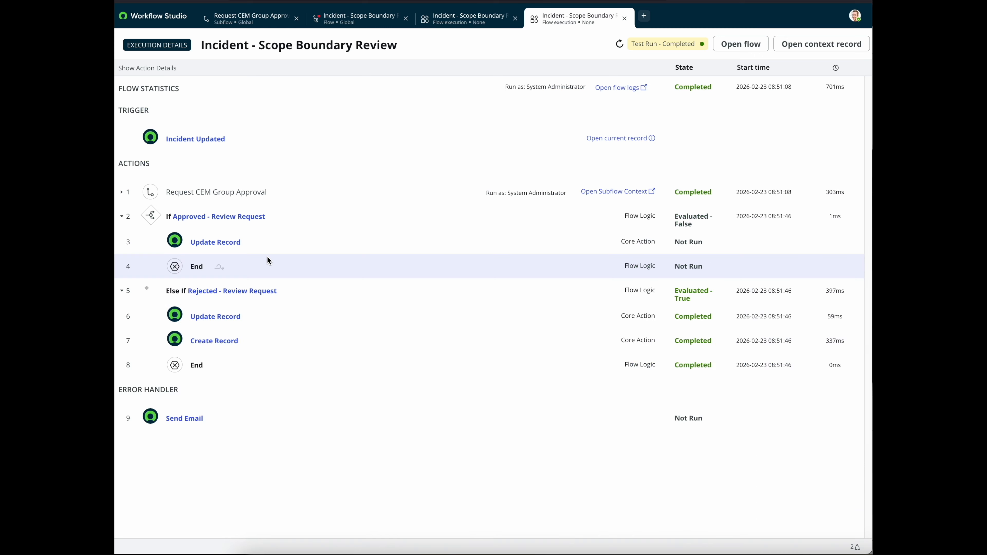
Step: Examine the rejected branch's Create Record details and preview the incident task, checking its Incident and Assignment group fields
{"action": "left_click", "coordinate": [212, 342]}
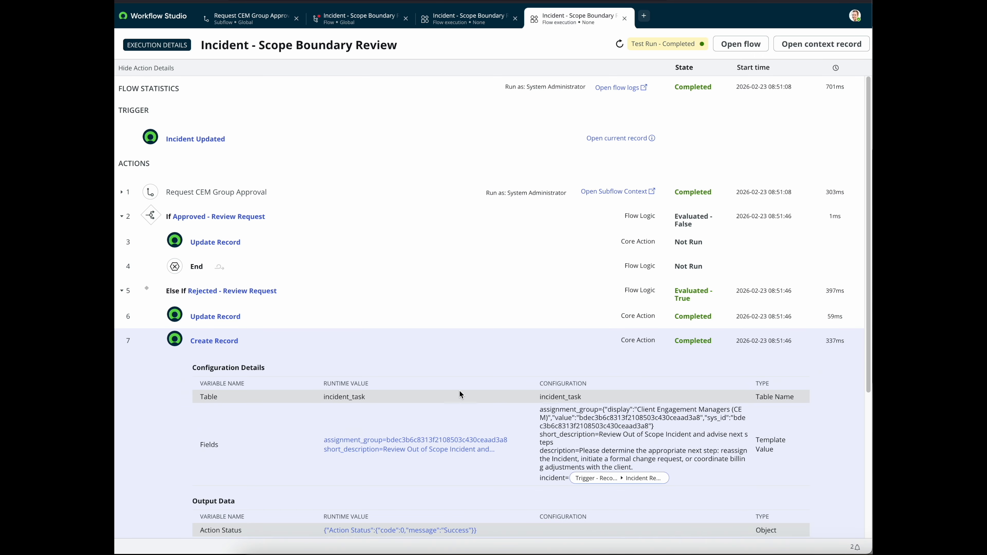
{"action": "scroll", "coordinate": [459, 391], "scroll_direction": "down", "scroll_amount": 2}
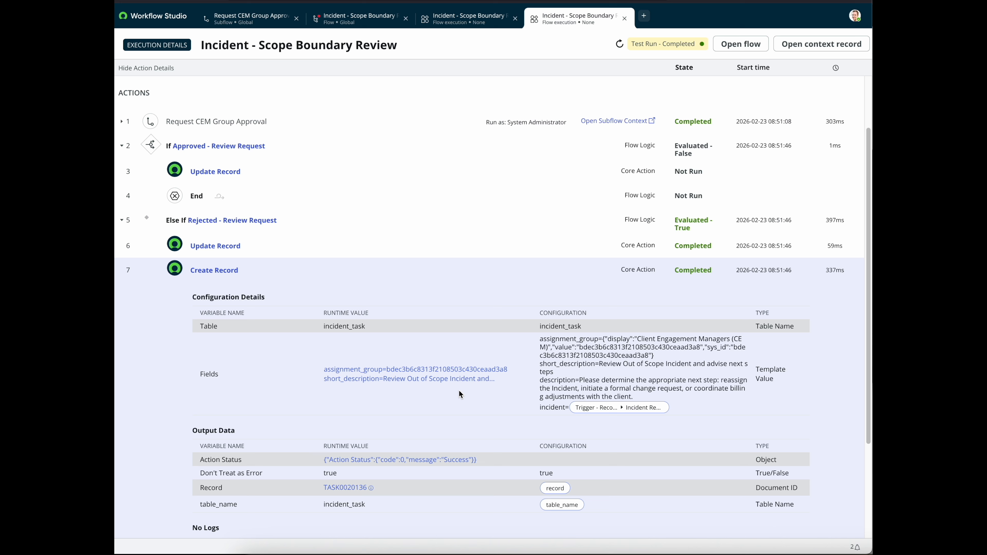
{"action": "scroll", "coordinate": [417, 371], "scroll_direction": "down", "scroll_amount": 1}
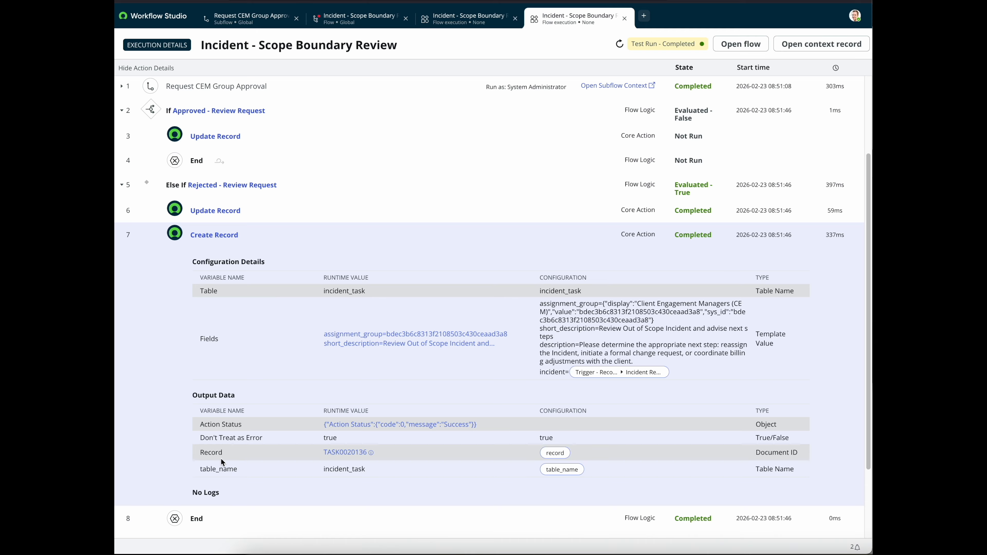
{"action": "left_click", "coordinate": [344, 453]}
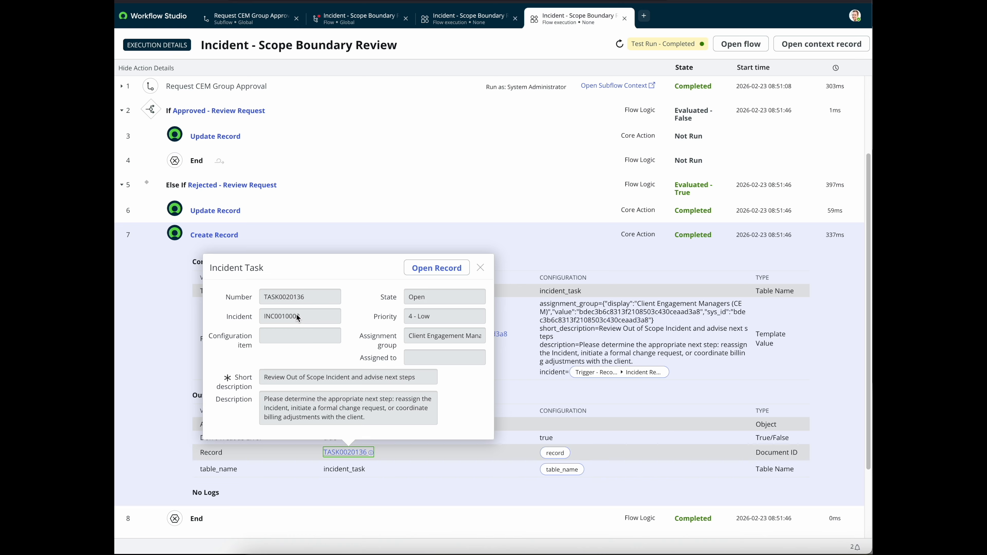
{"action": "left_click_drag", "start_coordinate": [304, 316], "coordinate": [263, 320]}
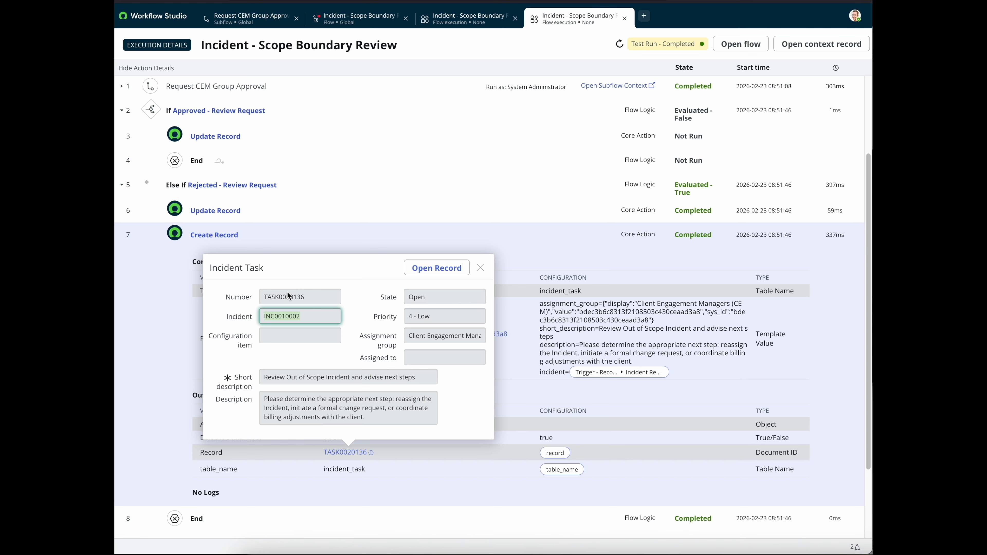
{"action": "left_click", "coordinate": [469, 334]}
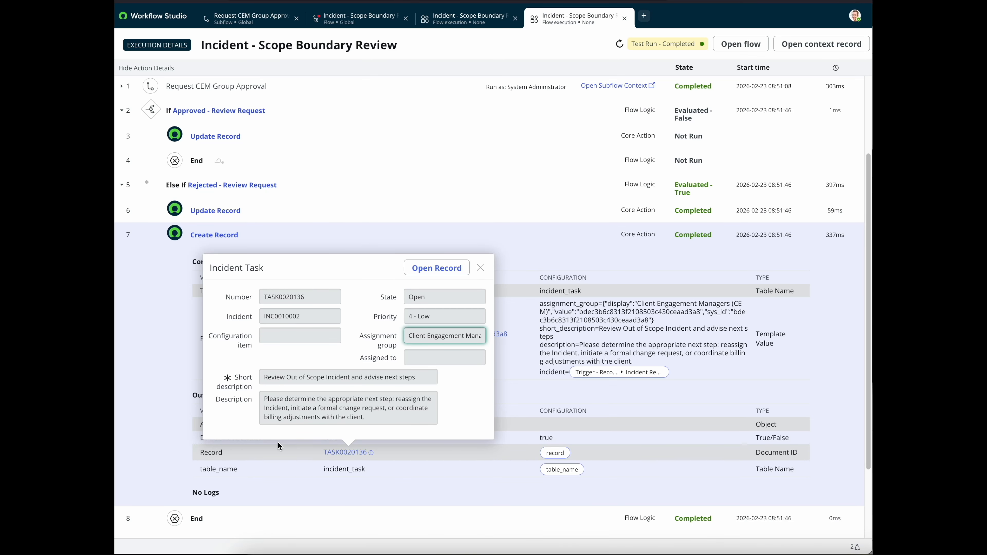
{"action": "left_click", "coordinate": [480, 267]}
Step: Return to the Incident - Scope Boundary Review flow and activate it
{"action": "left_click", "coordinate": [249, 22]}
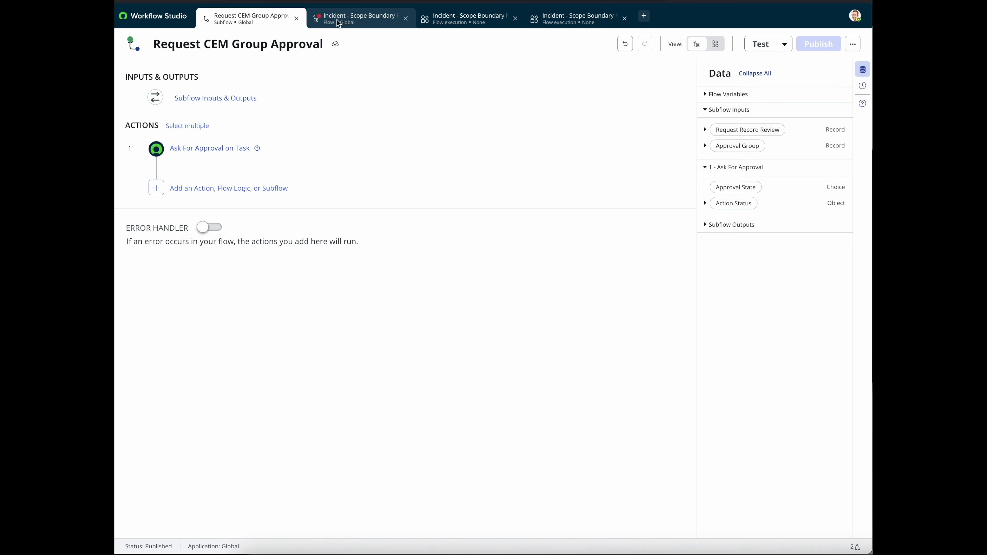
{"action": "left_click", "coordinate": [347, 19]}
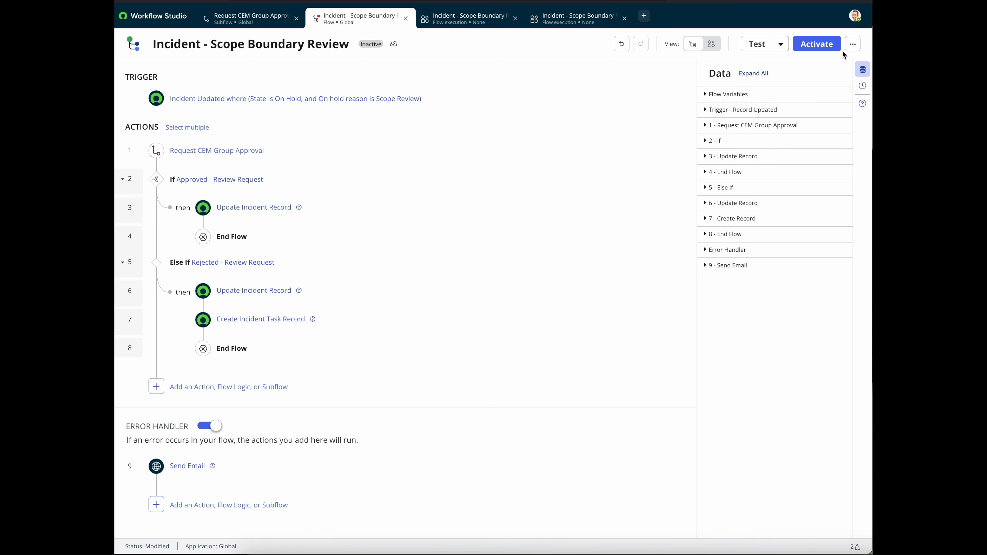
{"action": "left_click", "coordinate": [814, 46]}
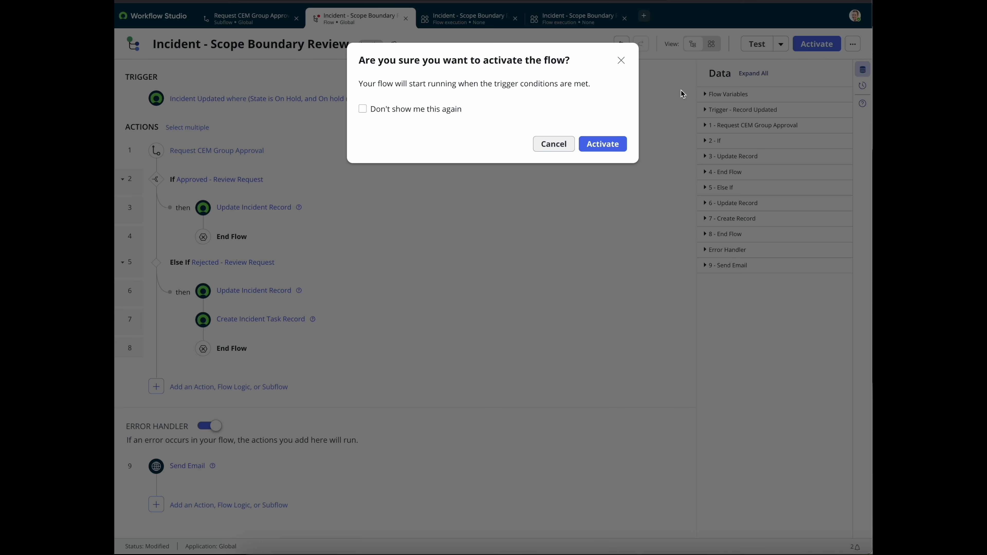
{"action": "left_click", "coordinate": [605, 146]}
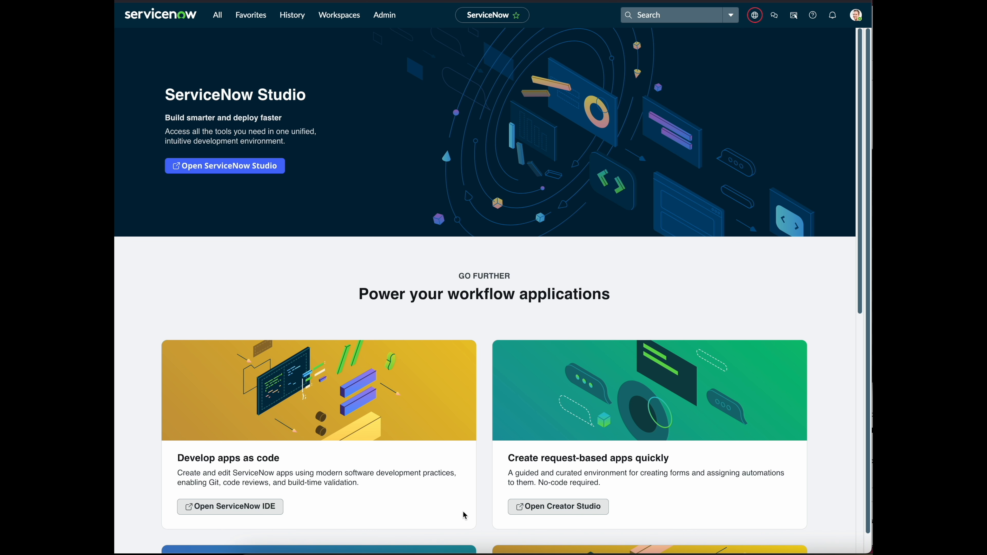
Step: In ServiceNow, open the Client Engagement Managers (CEM) group from the favourite groups list and examine its members, roles and child groups
{"action": "left_click", "coordinate": [250, 20]}
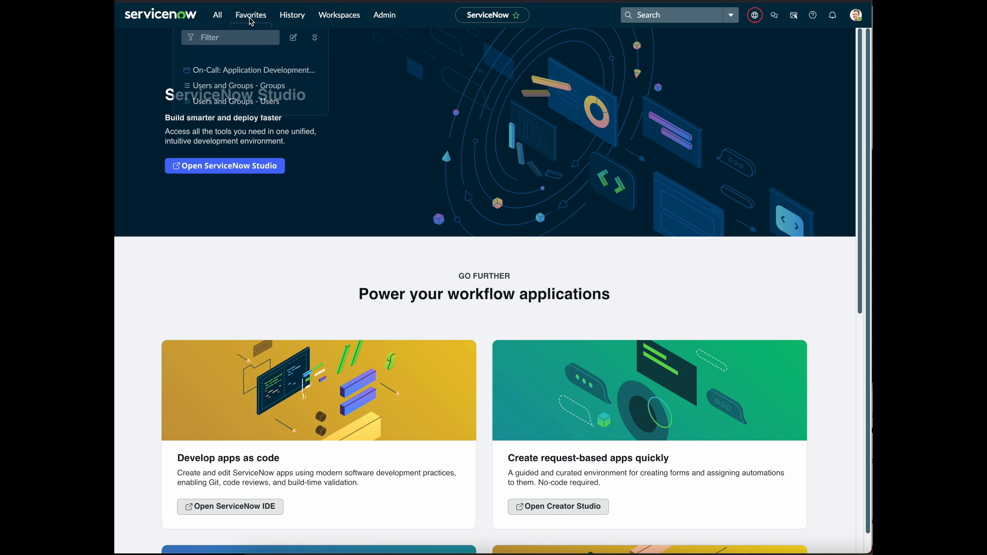
{"action": "left_click", "coordinate": [226, 80]}
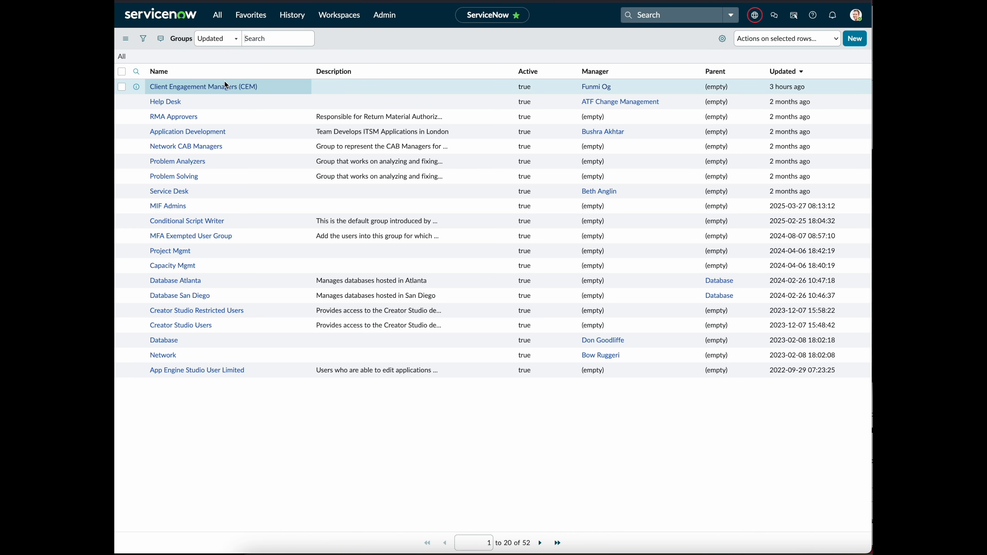
{"action": "left_click", "coordinate": [196, 87]}
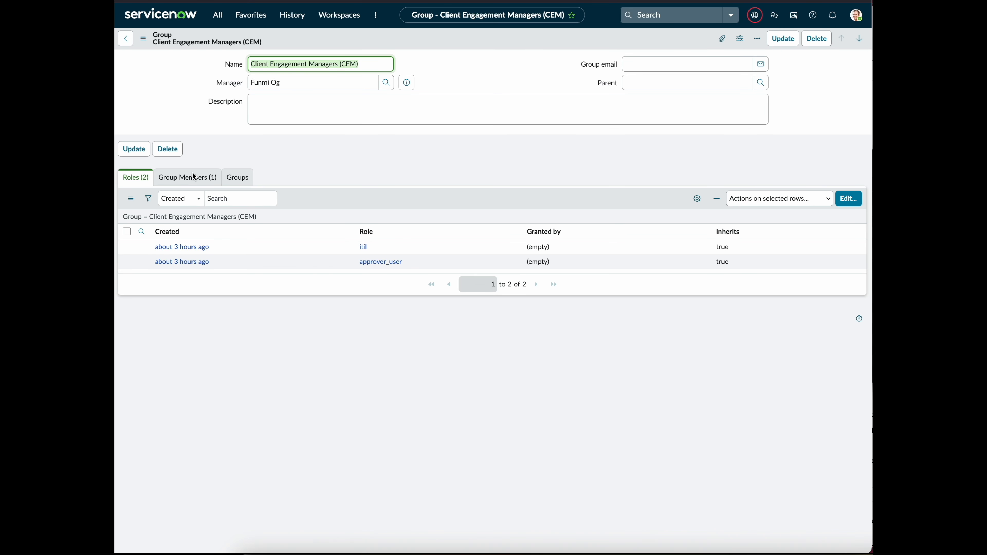
{"action": "left_click", "coordinate": [195, 180]}
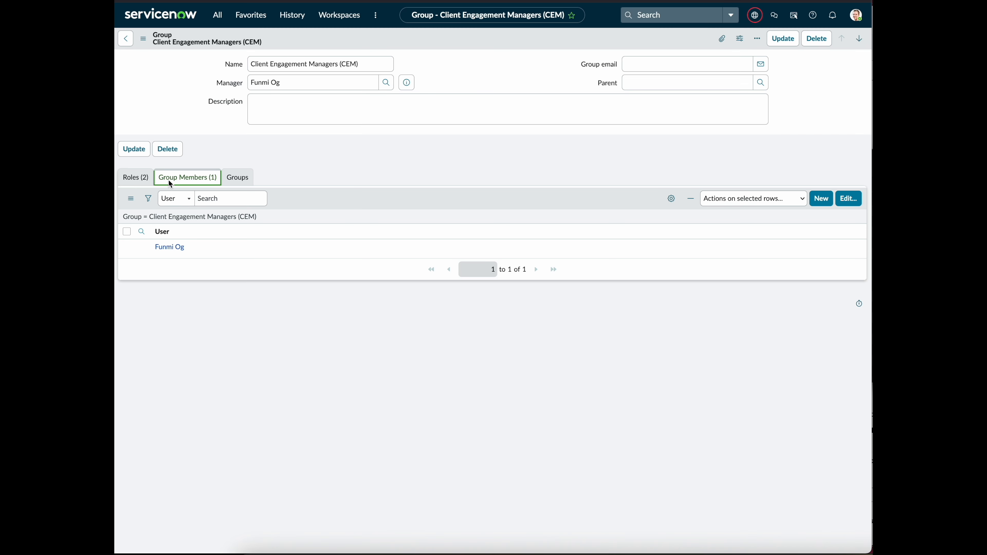
{"action": "left_click", "coordinate": [135, 179]}
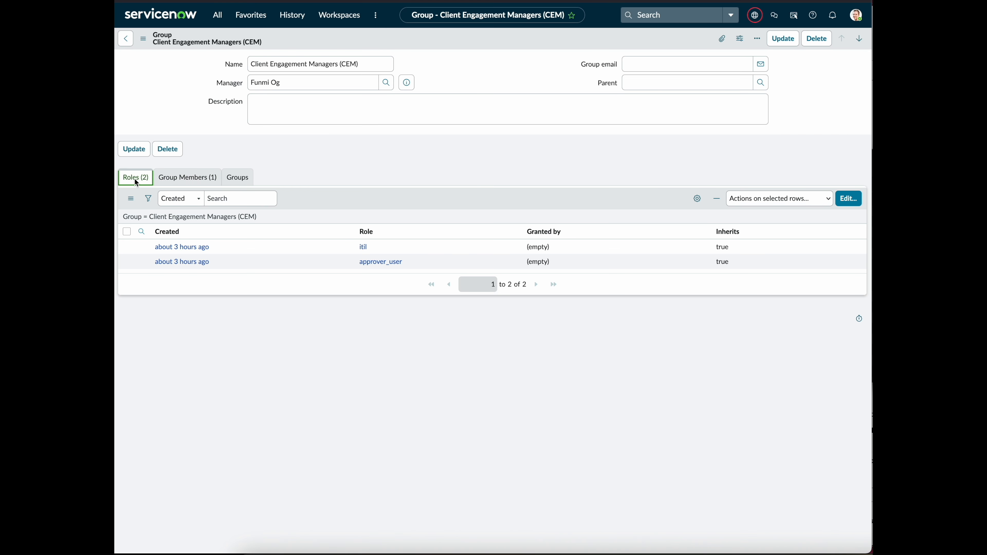
{"action": "left_click", "coordinate": [237, 179]}
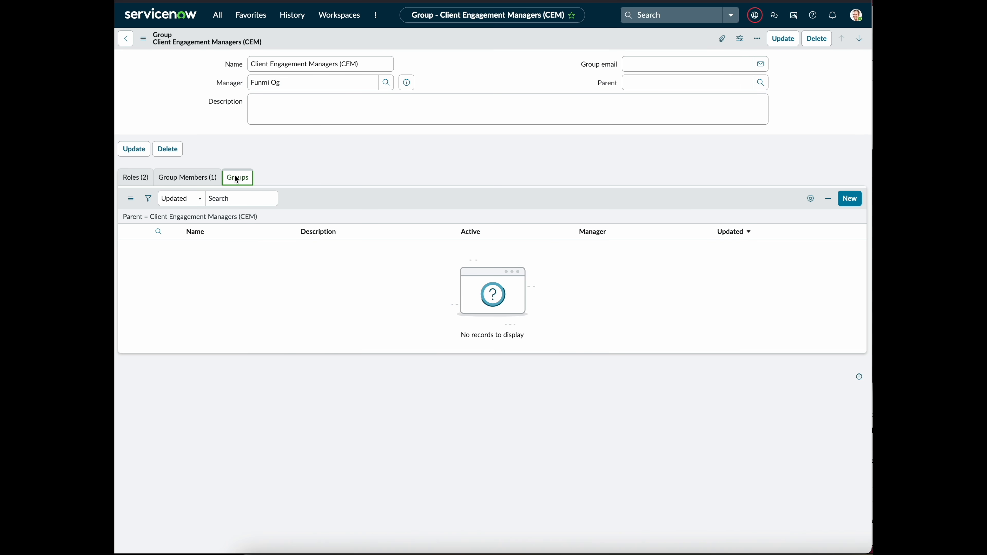
{"action": "left_click", "coordinate": [142, 177]}
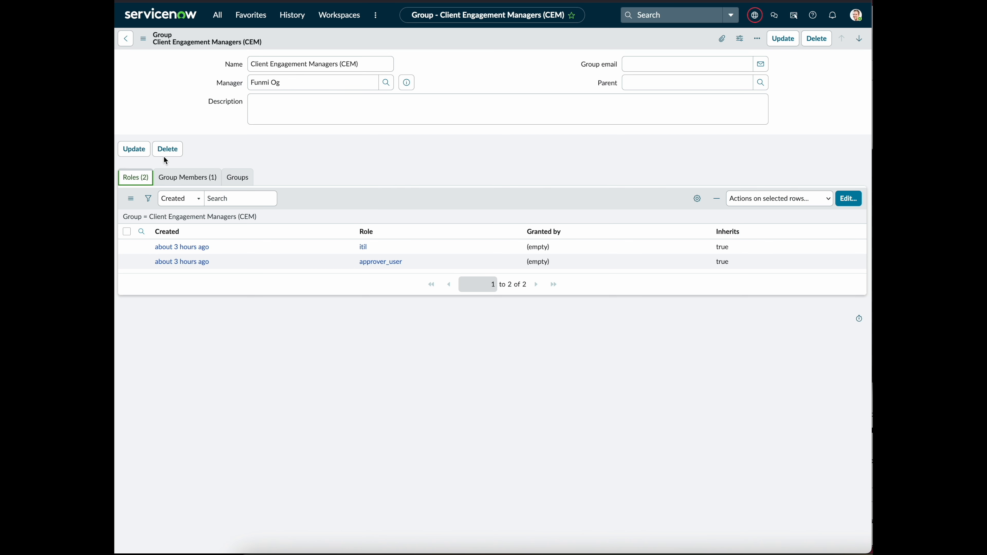
Step: Export the Client Engagement Managers (CEM) group record as XML (This Record)
{"action": "right_click", "coordinate": [406, 42]}
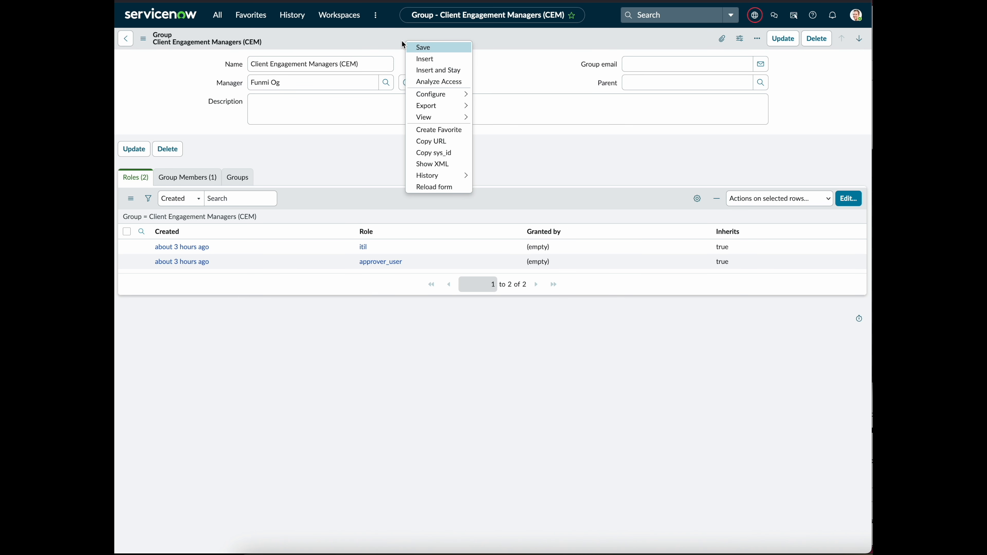
{"action": "mouse_move", "coordinate": [445, 107]}
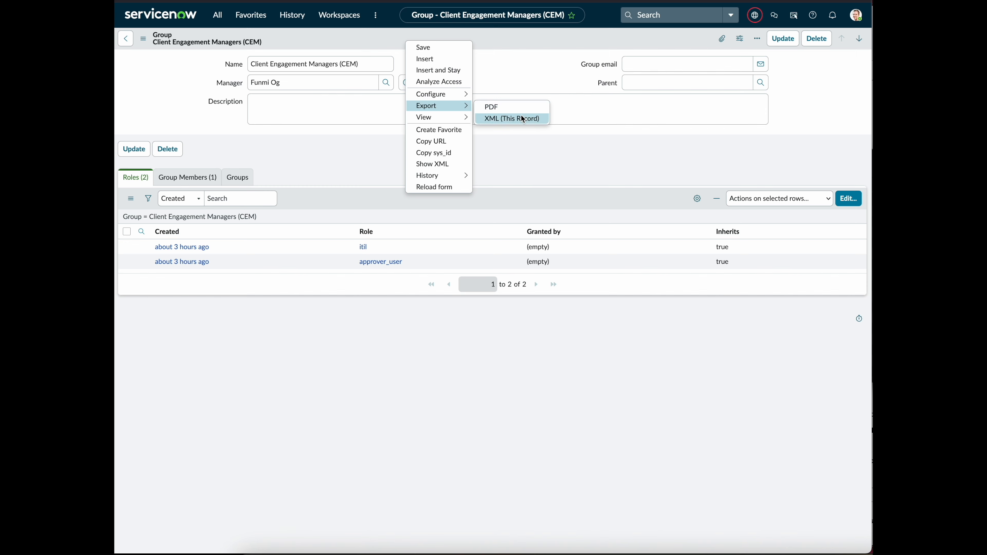
{"action": "left_click", "coordinate": [504, 119]}
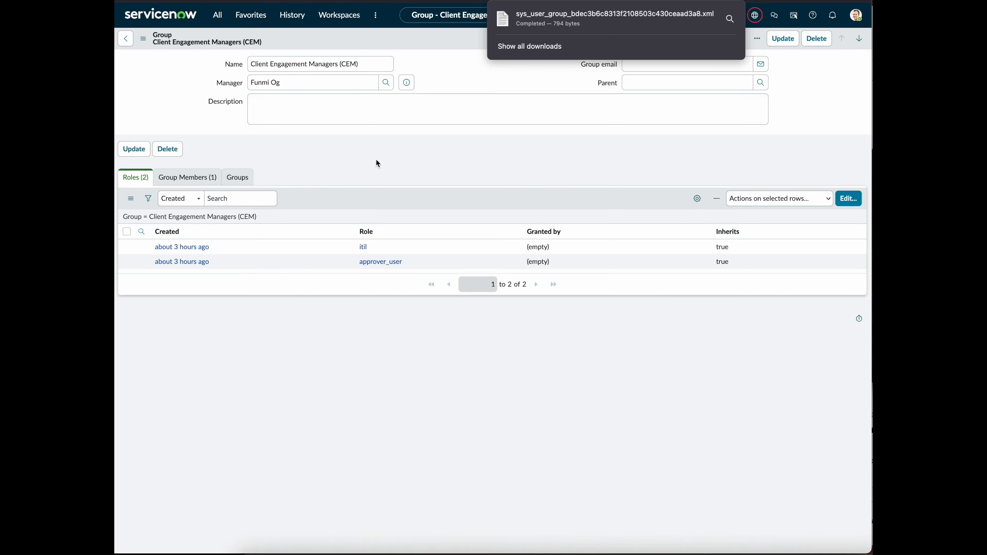
Step: Leave the group record and open the Superwebsites.com_v1 update set from the list of update sets
{"action": "left_click", "coordinate": [183, 18]}
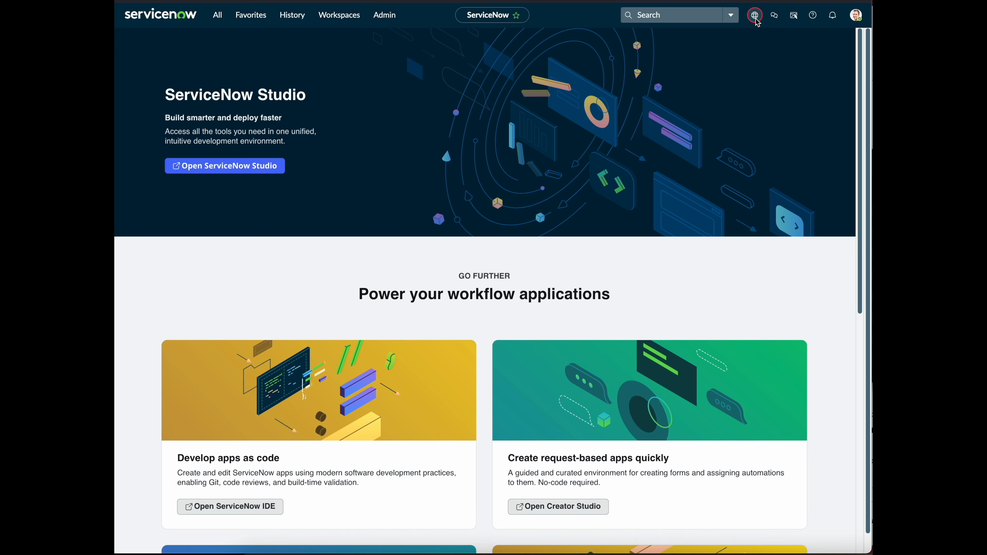
{"action": "left_click", "coordinate": [755, 17]}
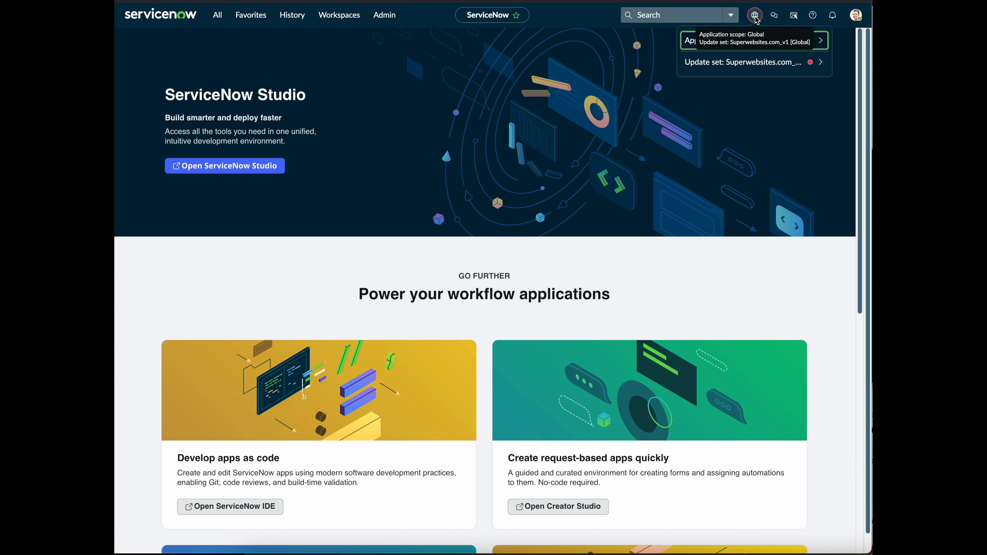
{"action": "left_click", "coordinate": [764, 65]}
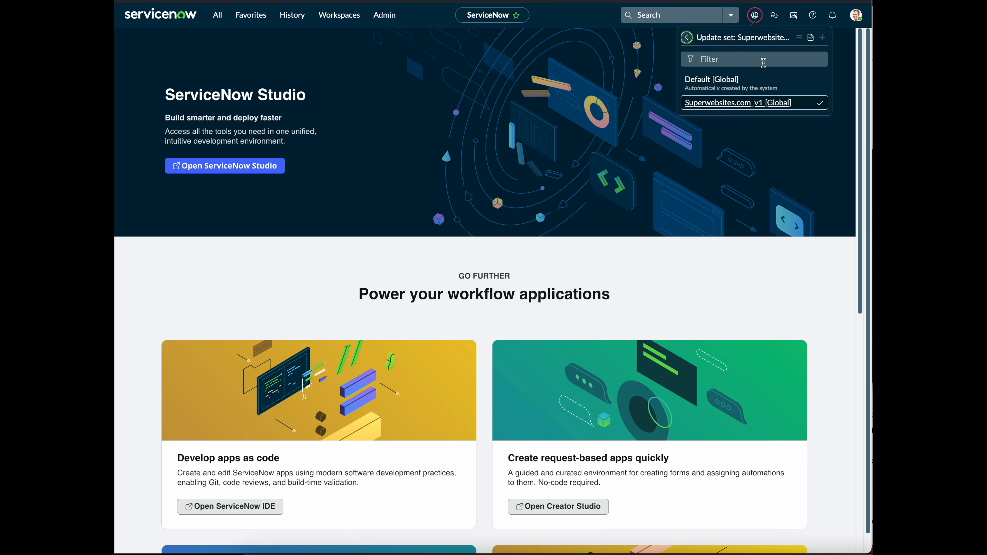
{"action": "left_click", "coordinate": [800, 39]}
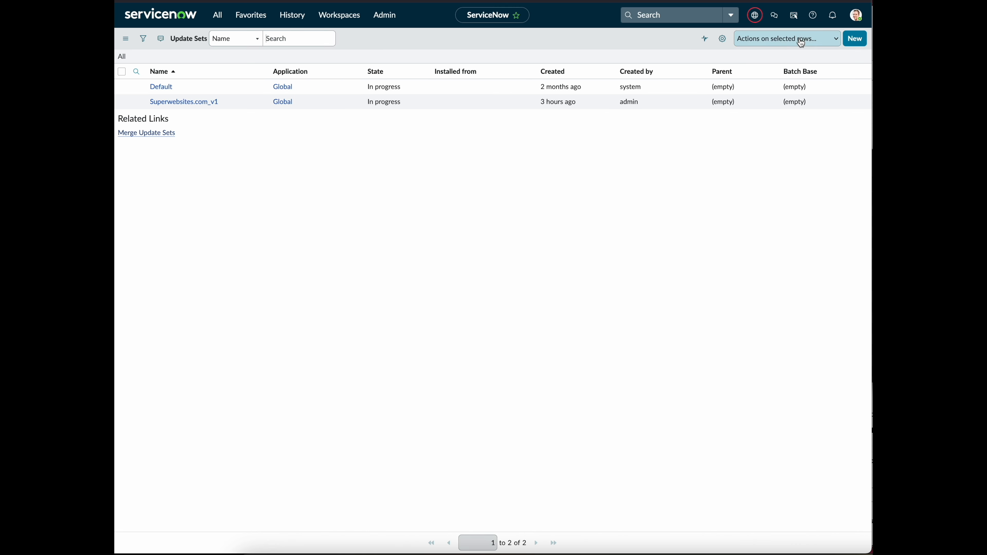
{"action": "left_click", "coordinate": [172, 100]}
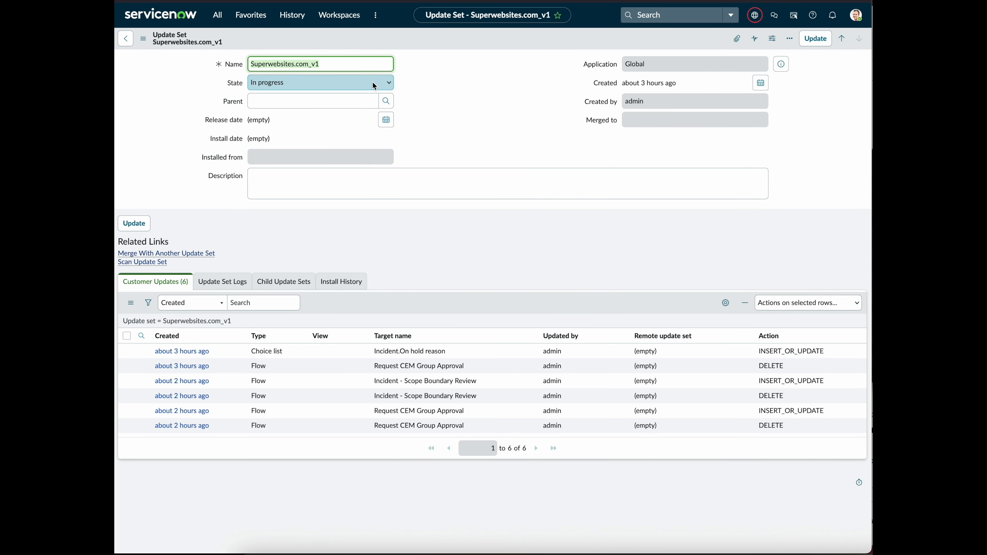
Step: Set the Superwebsites.com_v1 update set's state to Complete and save the record
{"action": "left_click", "coordinate": [388, 85]}
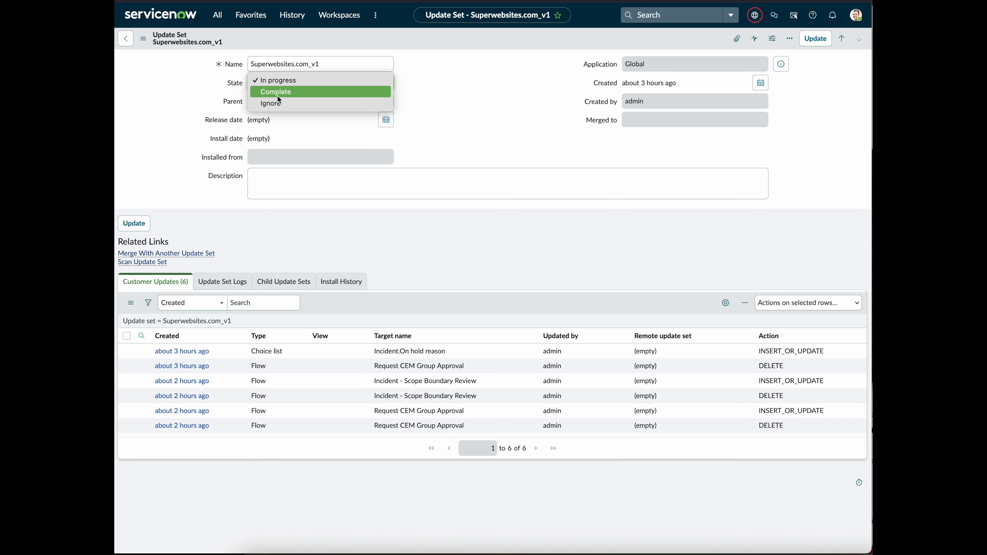
{"action": "left_click", "coordinate": [277, 96]}
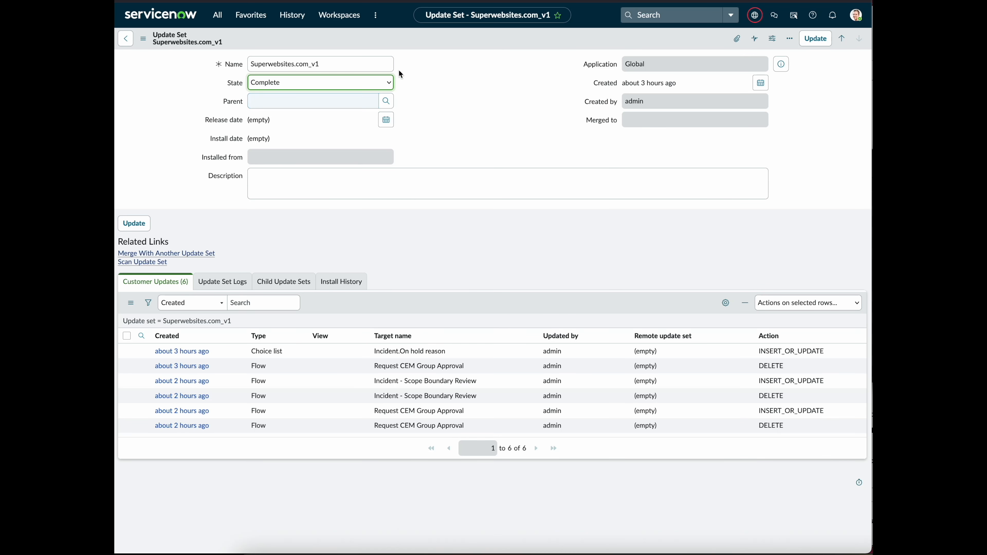
{"action": "right_click", "coordinate": [482, 35]}
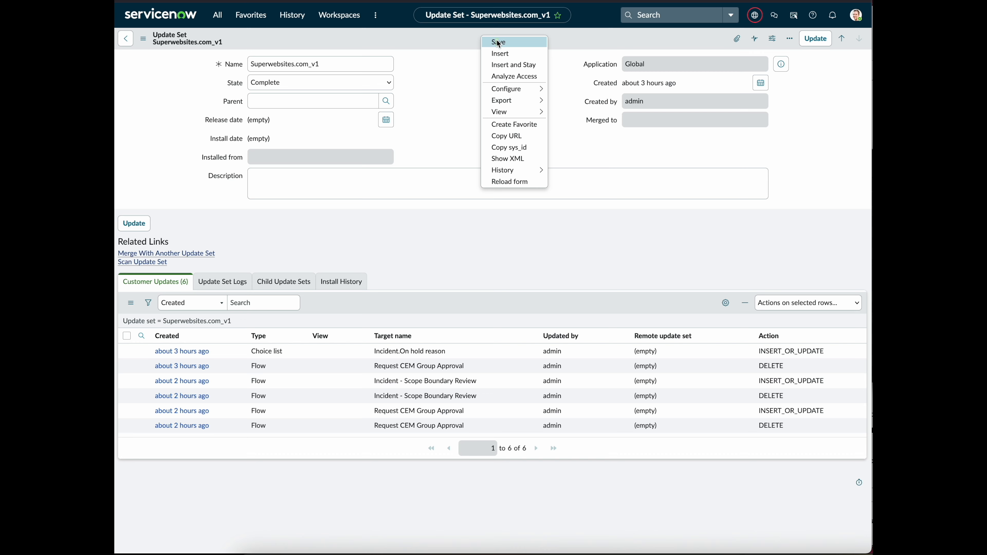
{"action": "left_click", "coordinate": [499, 42]}
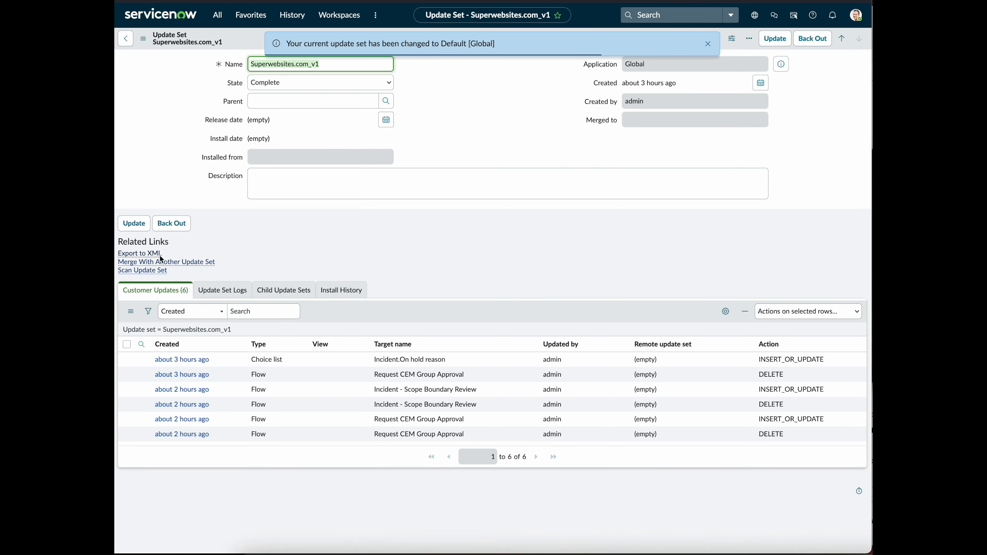
Step: Export the completed Superwebsites.com_v1 update set to XML and leave its record
{"action": "left_click", "coordinate": [141, 256]}
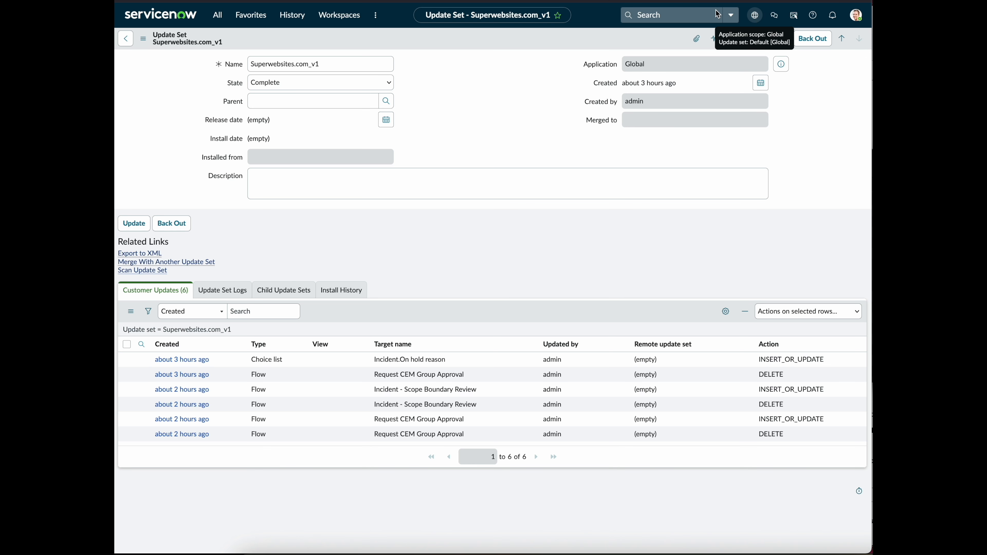
{"action": "left_click", "coordinate": [130, 43]}
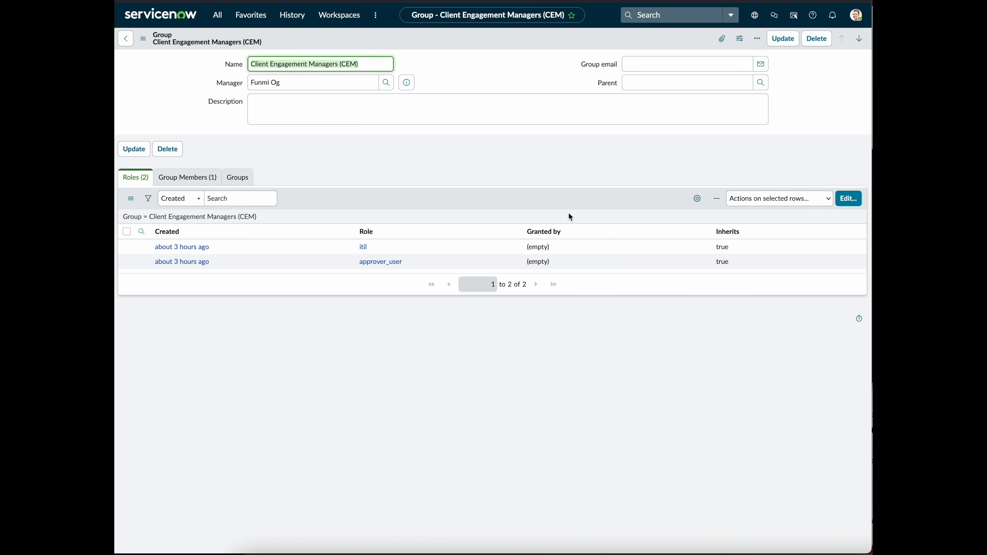
{"action": "left_click", "coordinate": [173, 15]}
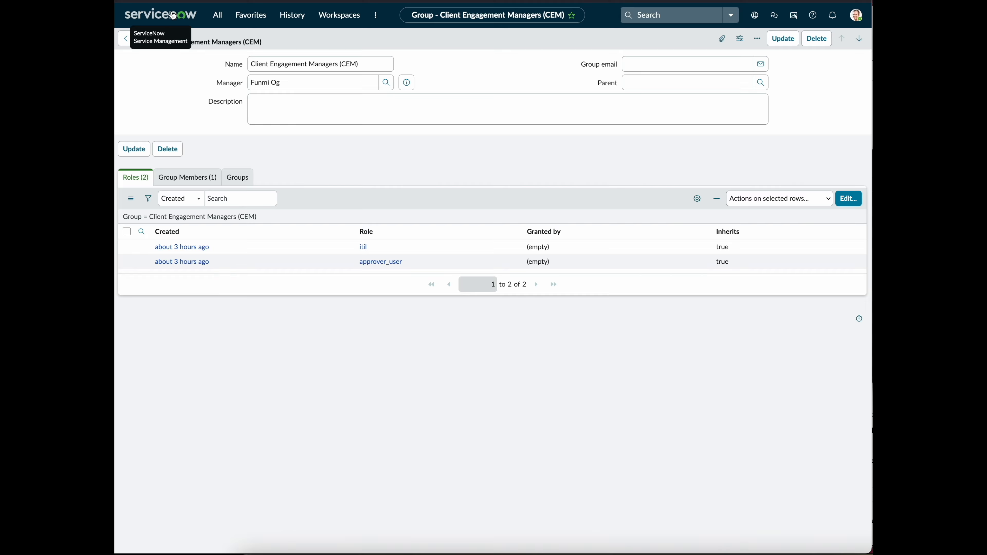